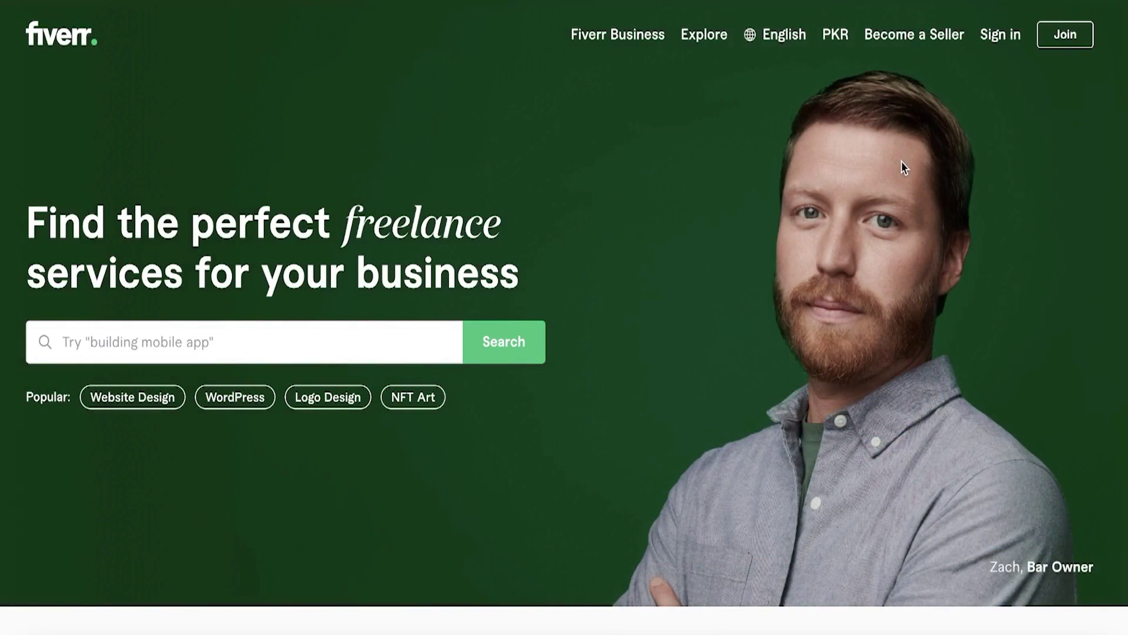
Step: Look over the Fiverr homepage's recently viewed gigs, popular professional services and marketplace categories
scroll(902, 163, down, 1)
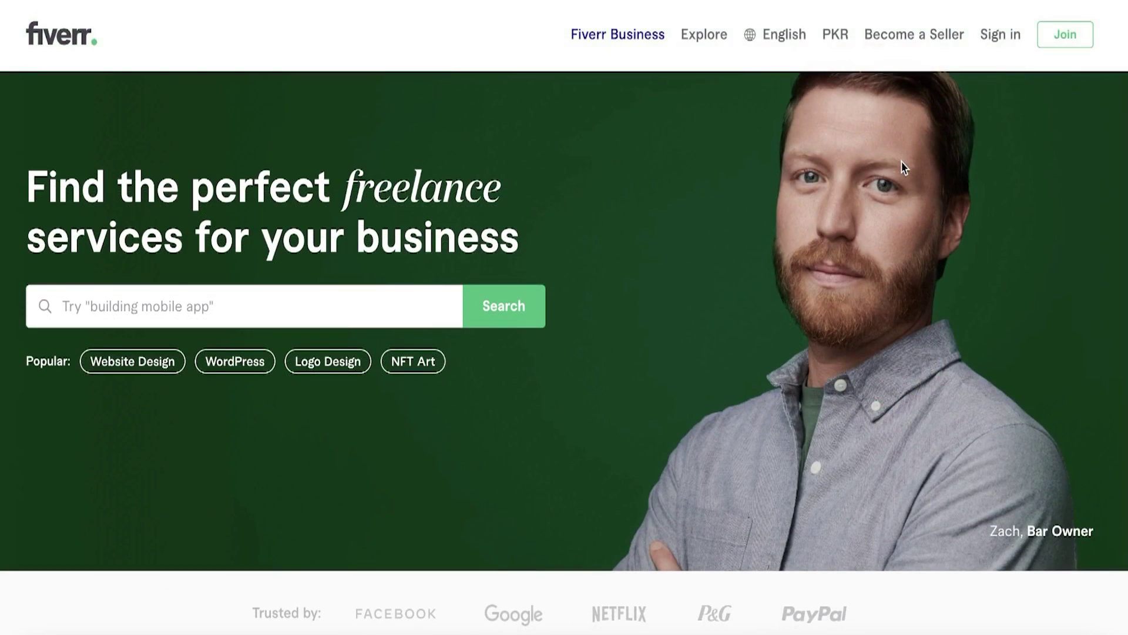
scroll(902, 163, down, 5)
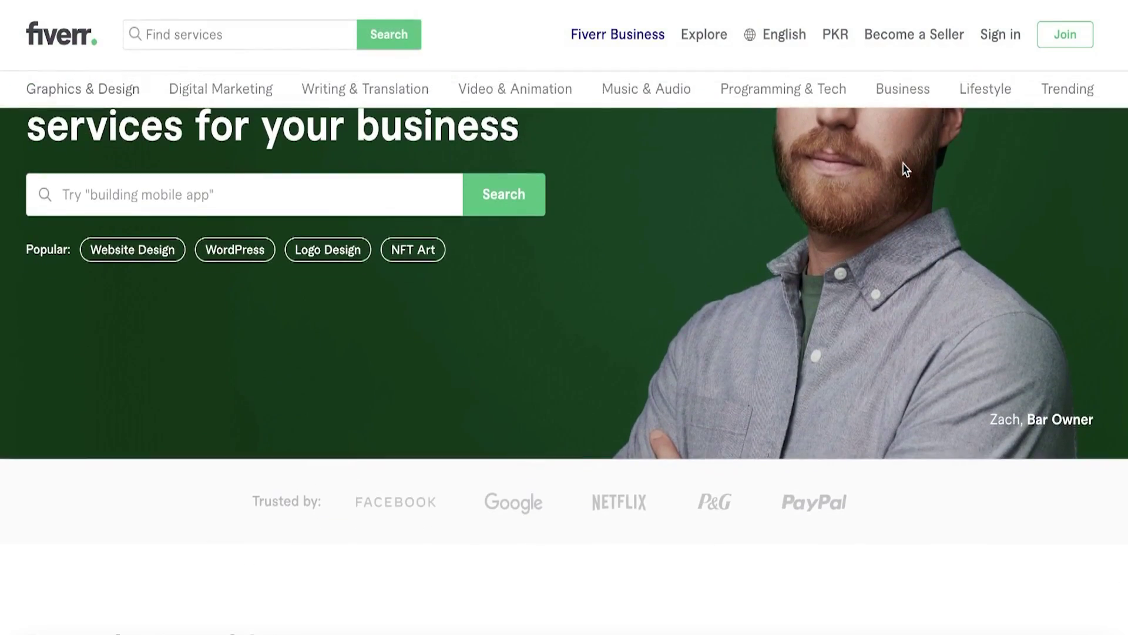
scroll(902, 163, down, 6)
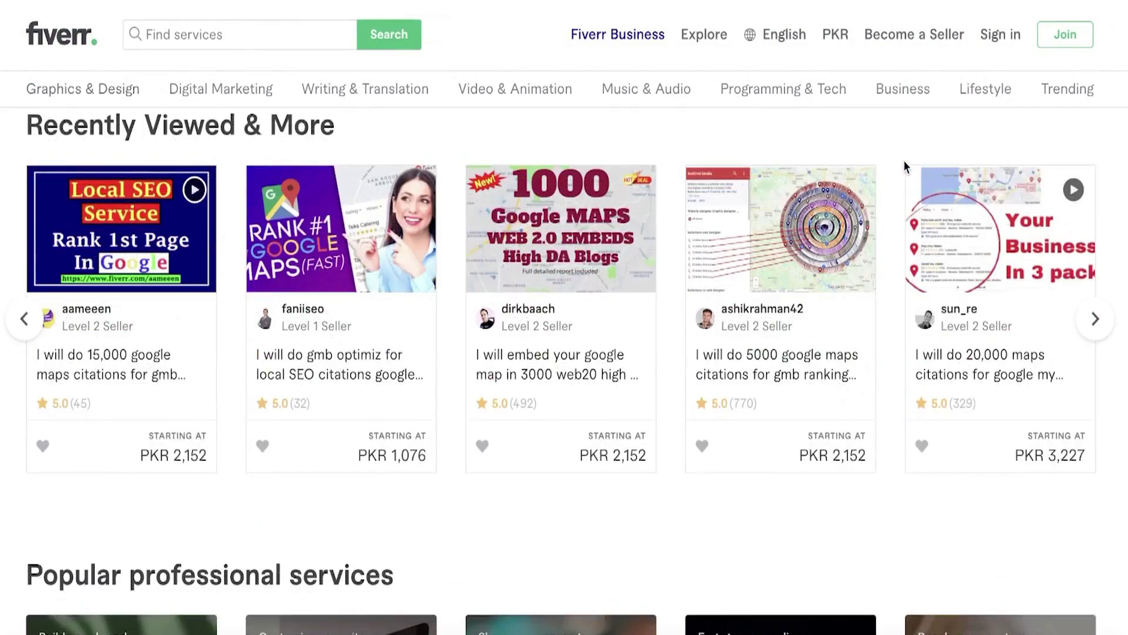
scroll(904, 160, down, 5)
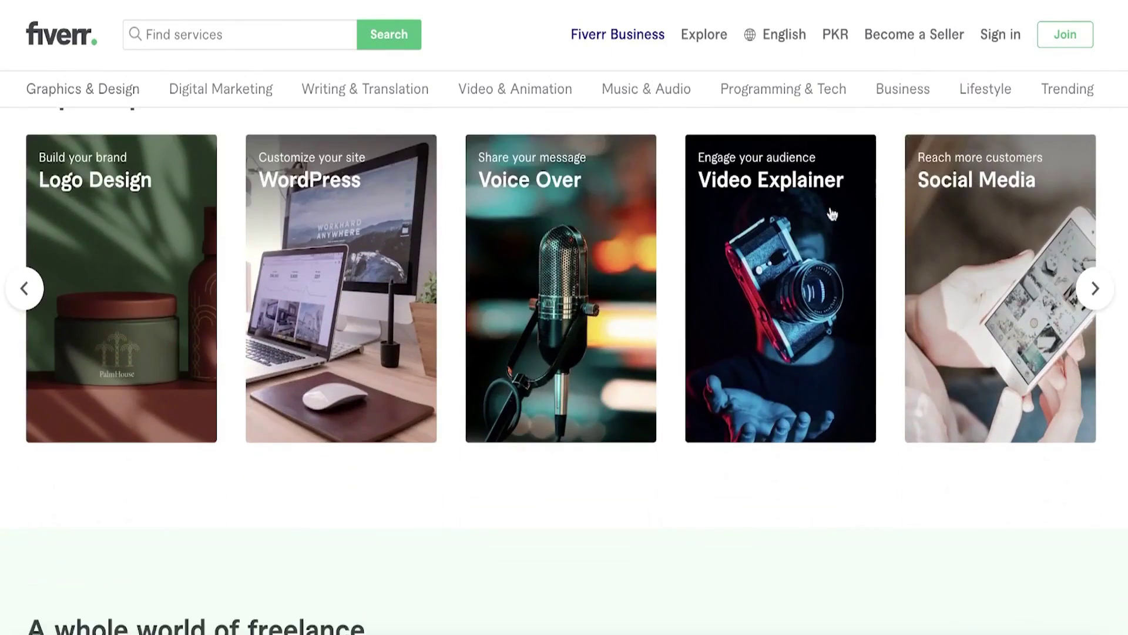
scroll(585, 256, down, 11)
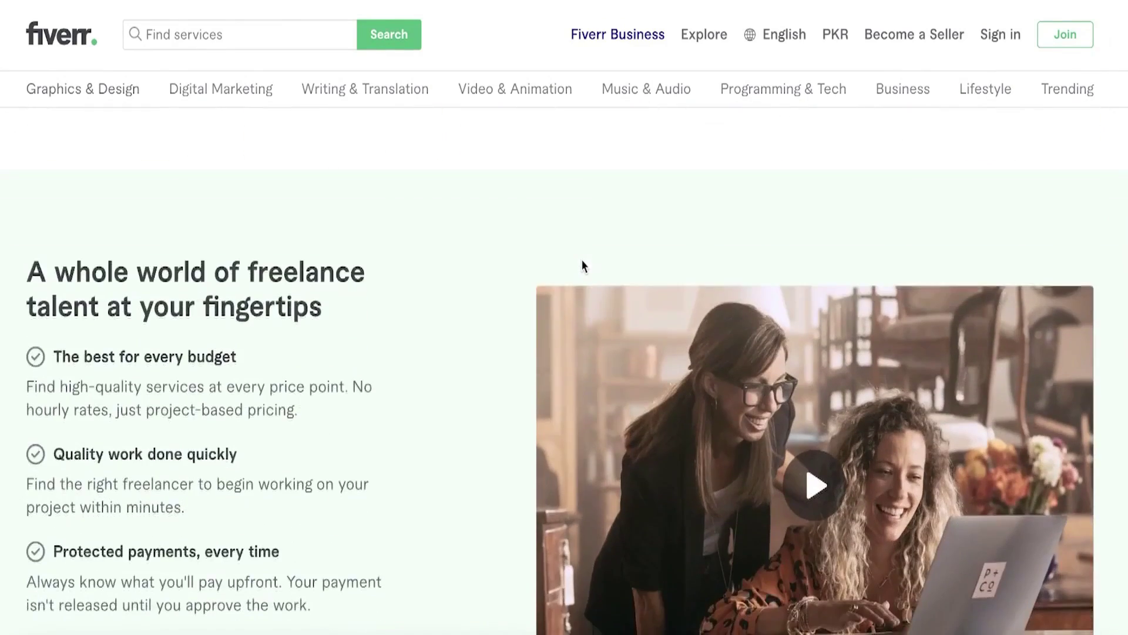
scroll(582, 261, down, 11)
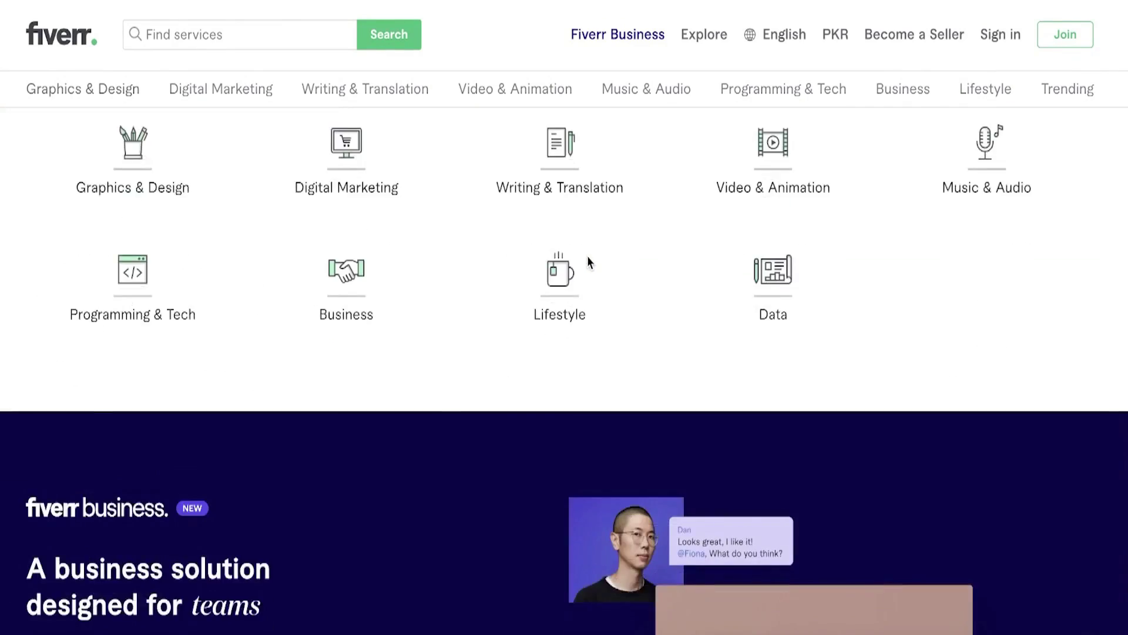
scroll(592, 268, up, 15)
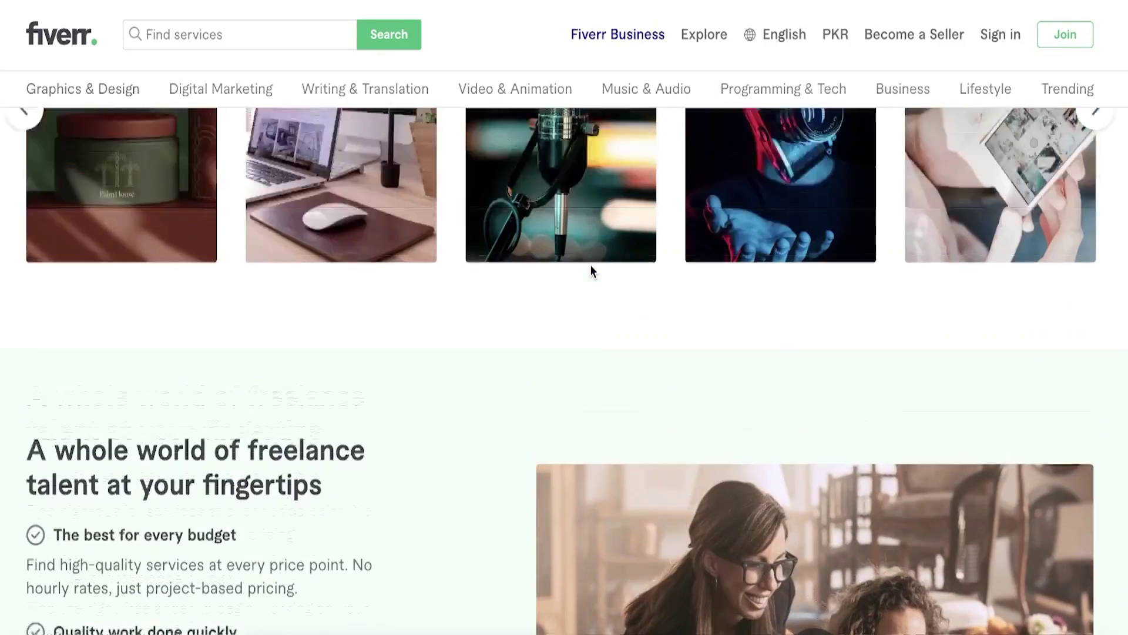
scroll(591, 271, up, 10)
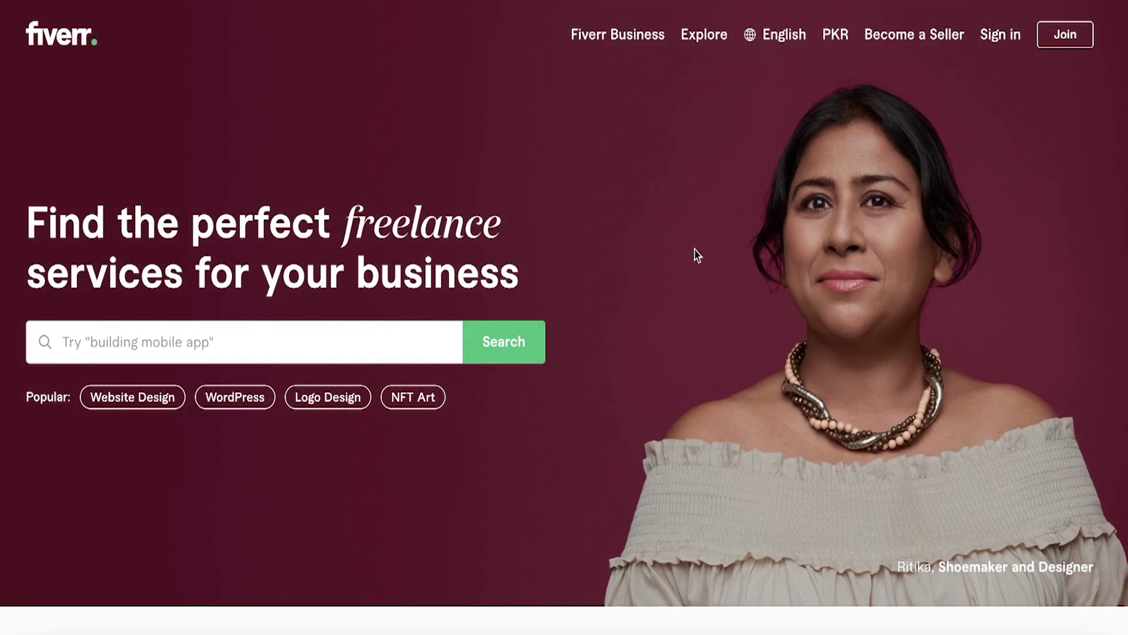
scroll(785, 256, down, 10)
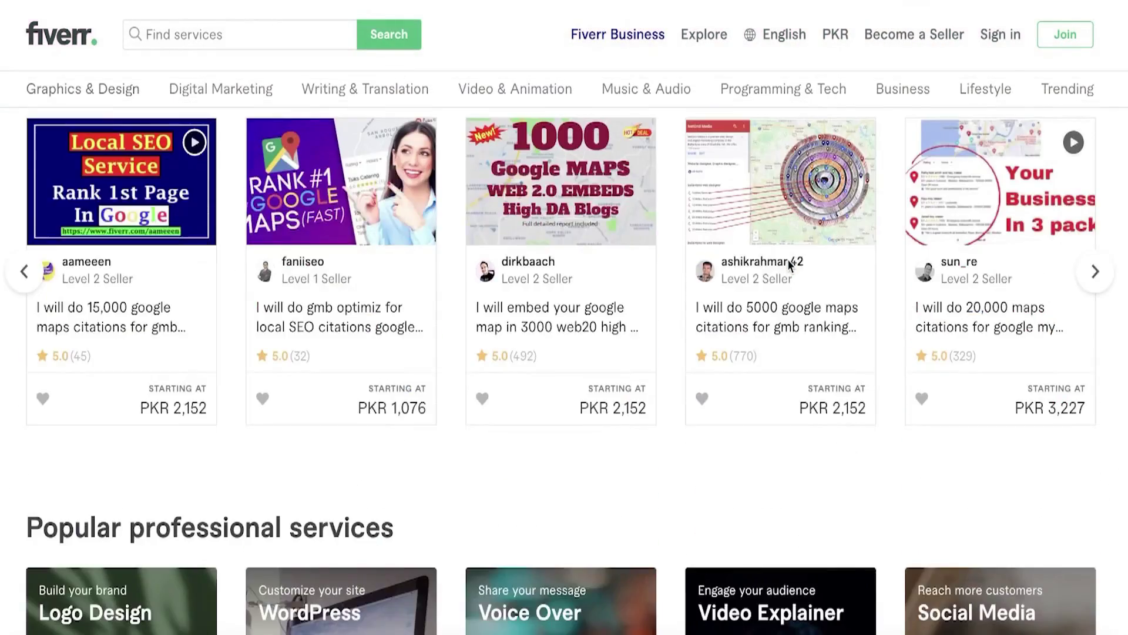
scroll(789, 267, down, 10)
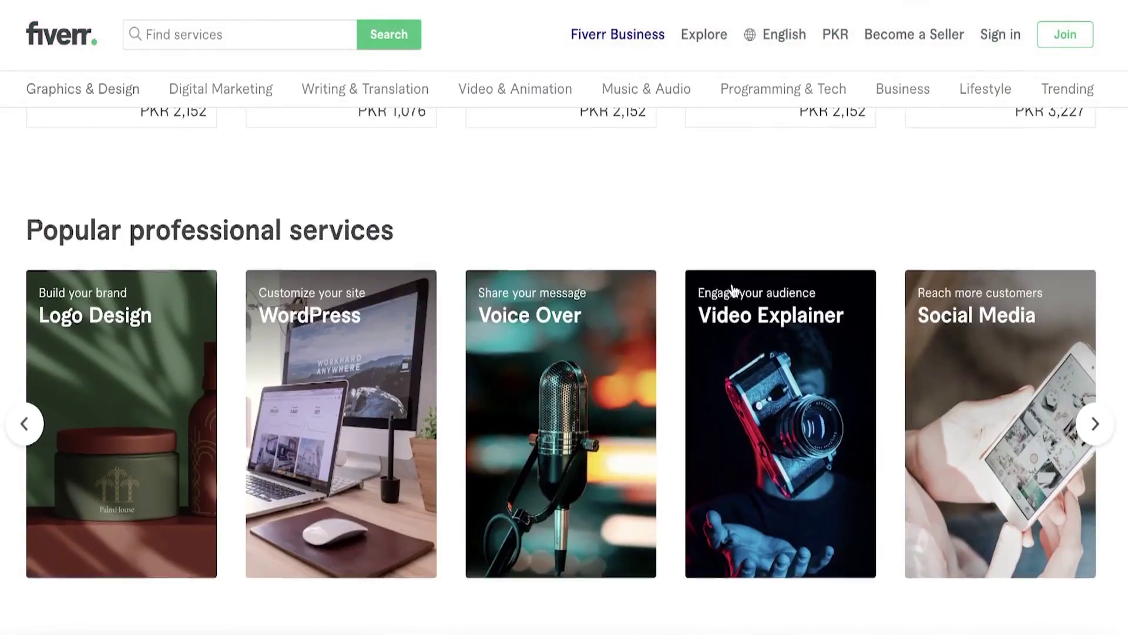
scroll(734, 290, up, 5)
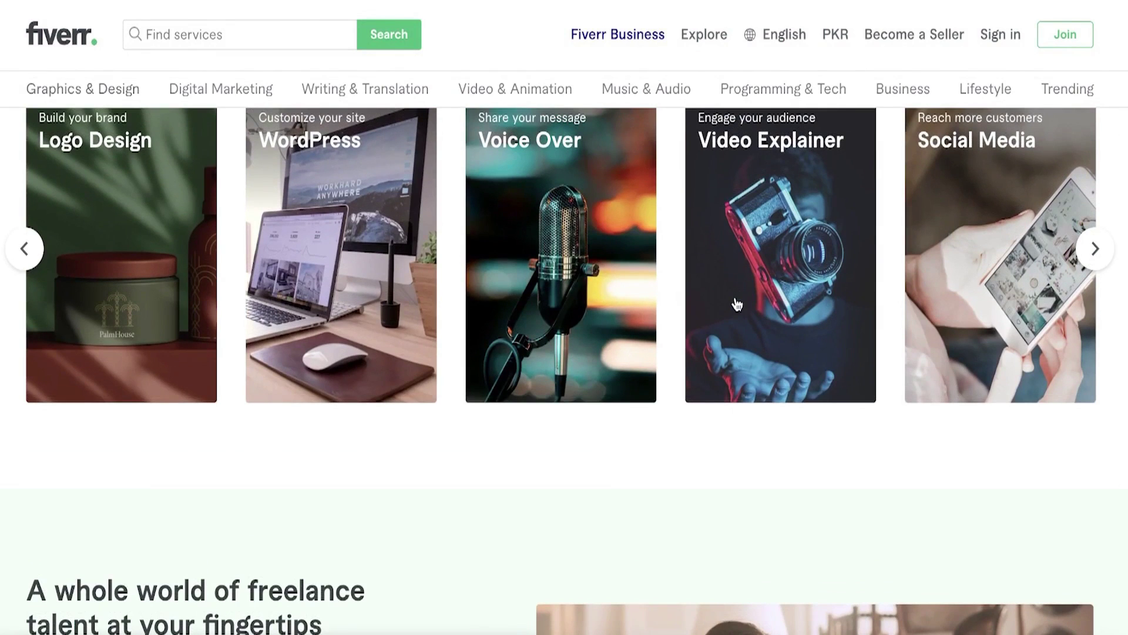
scroll(738, 304, up, 15)
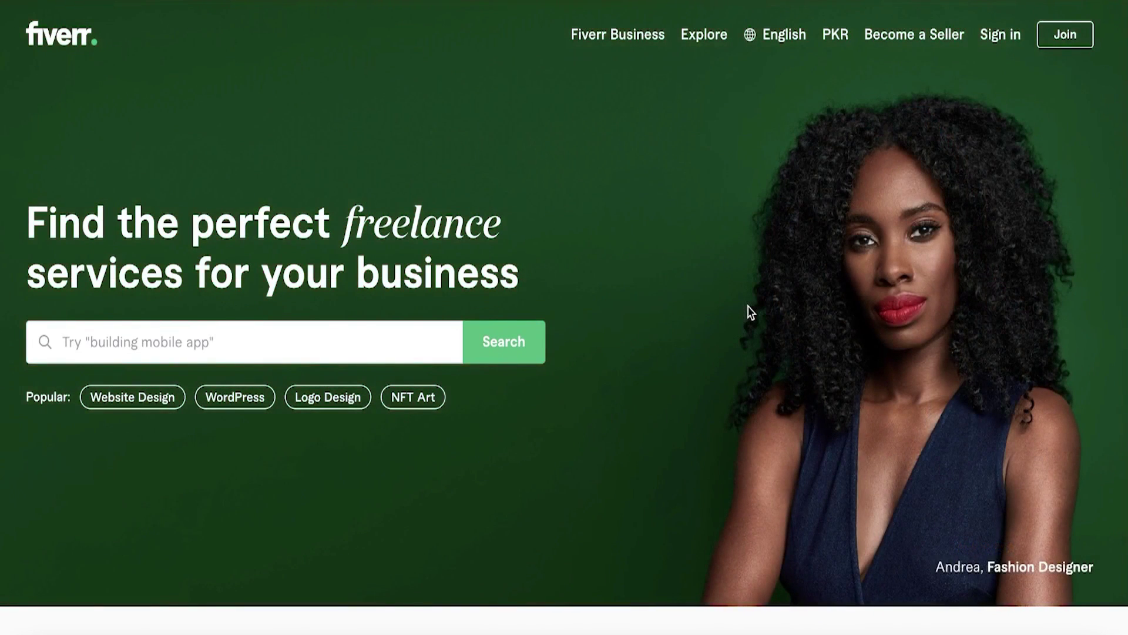
click(1009, 41)
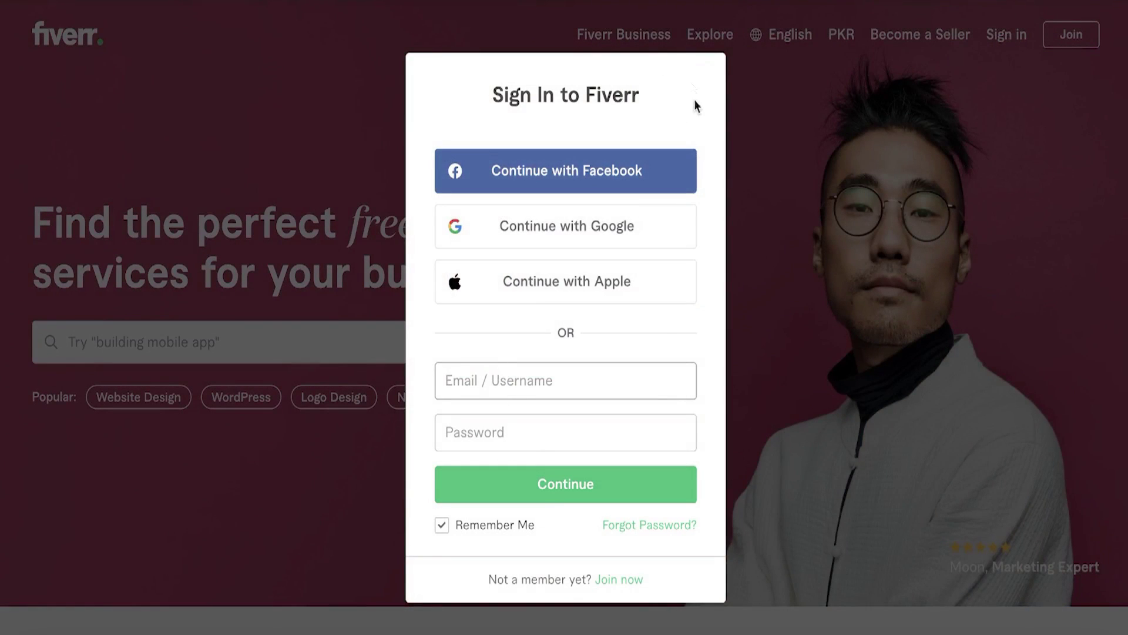
click(800, 112)
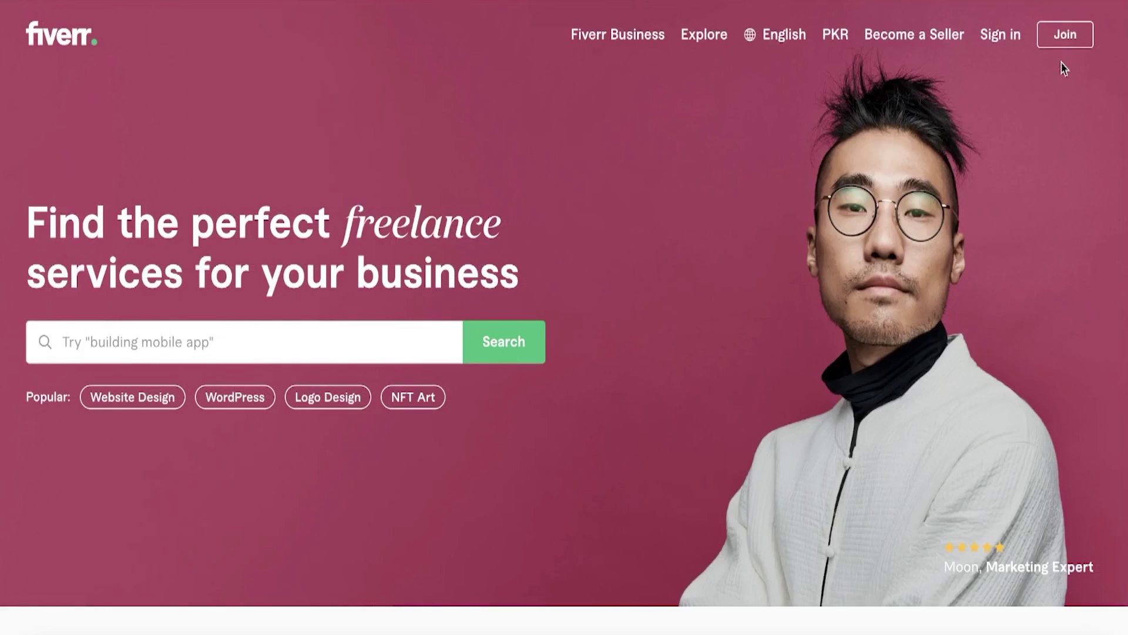
click(1071, 37)
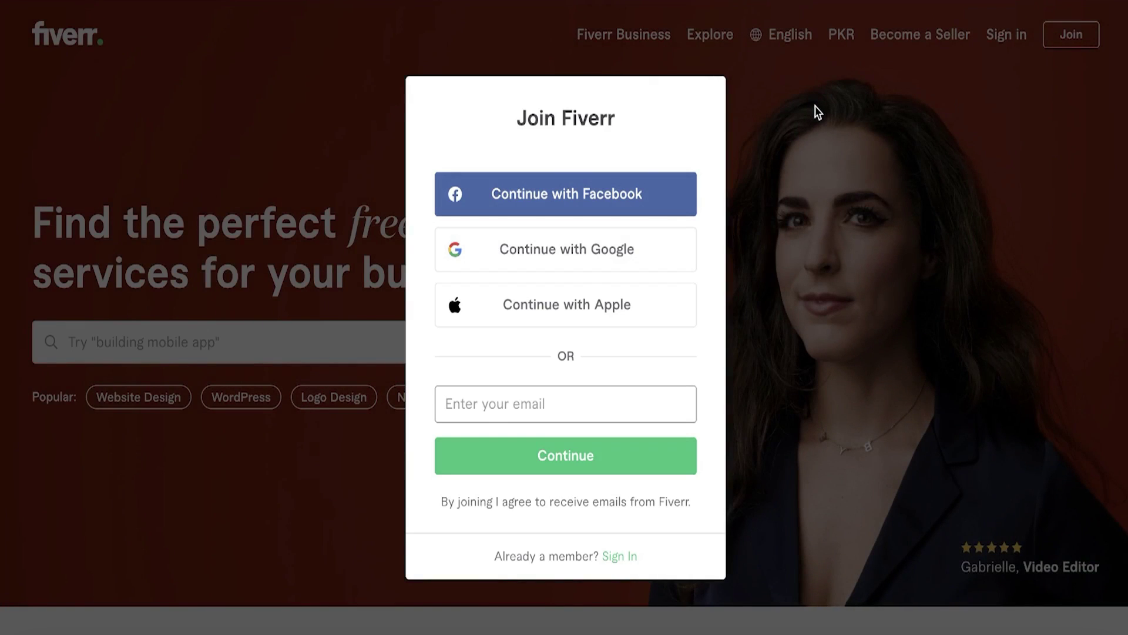
click(820, 114)
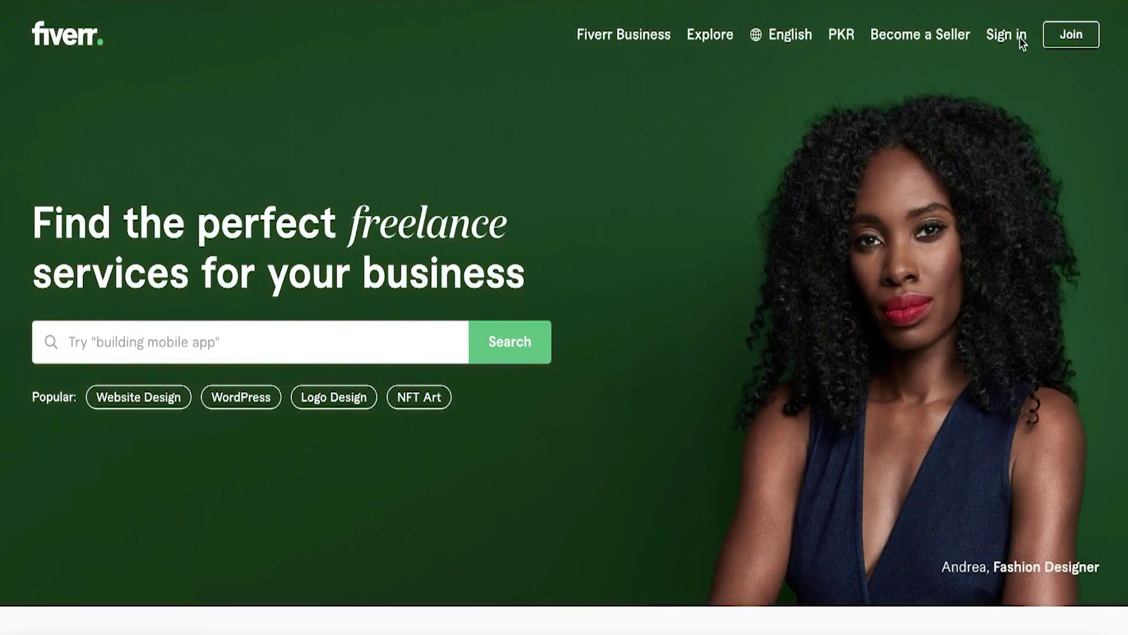
Step: Sign in to the existing account and dismiss the 10% off promotional banner
click(1022, 42)
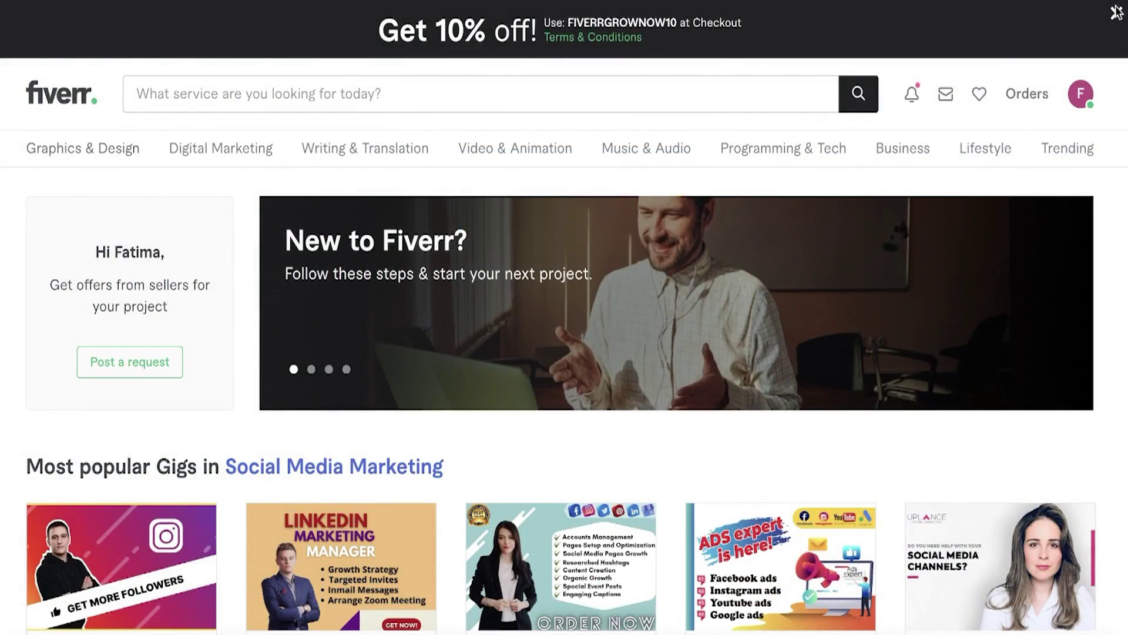
click(1116, 13)
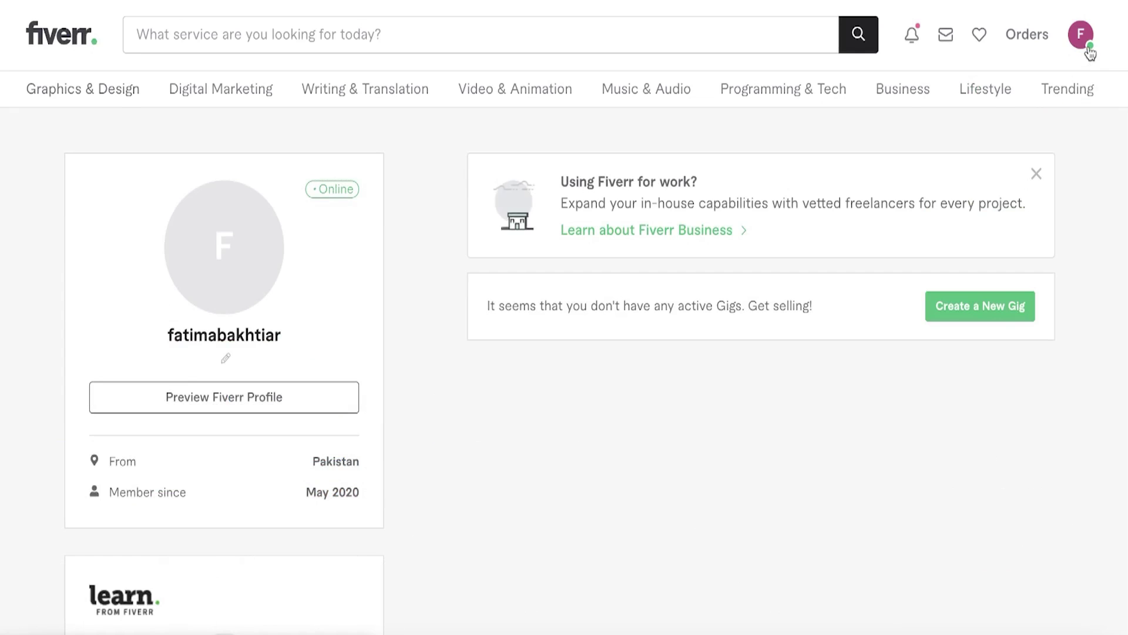
Step: Examine the sections of the account's profile page, from the profile card down through the details below it
scroll(1088, 47, down, 5)
scroll(442, 362, down, 20)
scroll(576, 328, up, 20)
scroll(617, 329, down, 4)
scroll(630, 329, down, 15)
scroll(631, 325, up, 14)
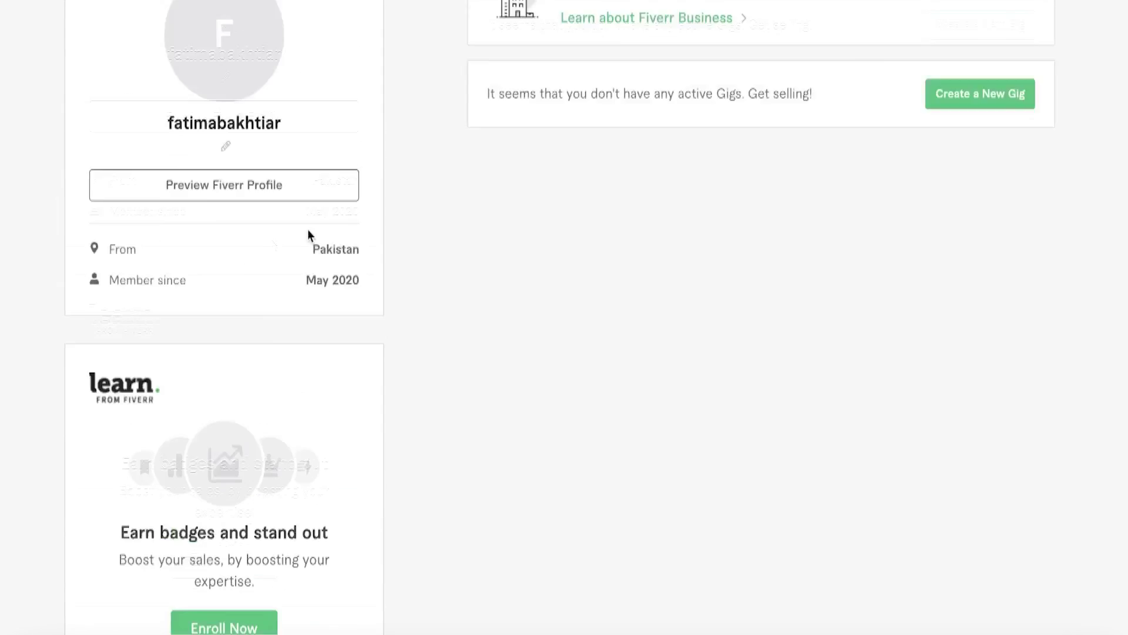
scroll(238, 255, up, 5)
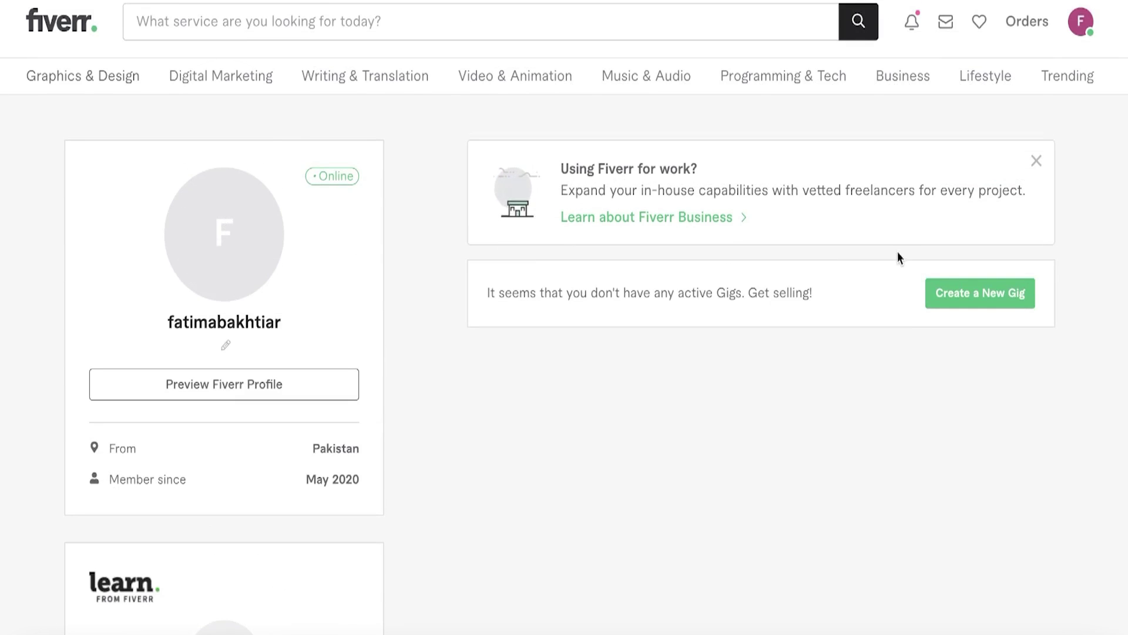
scroll(896, 251, down, 2)
scroll(808, 164, up, 2)
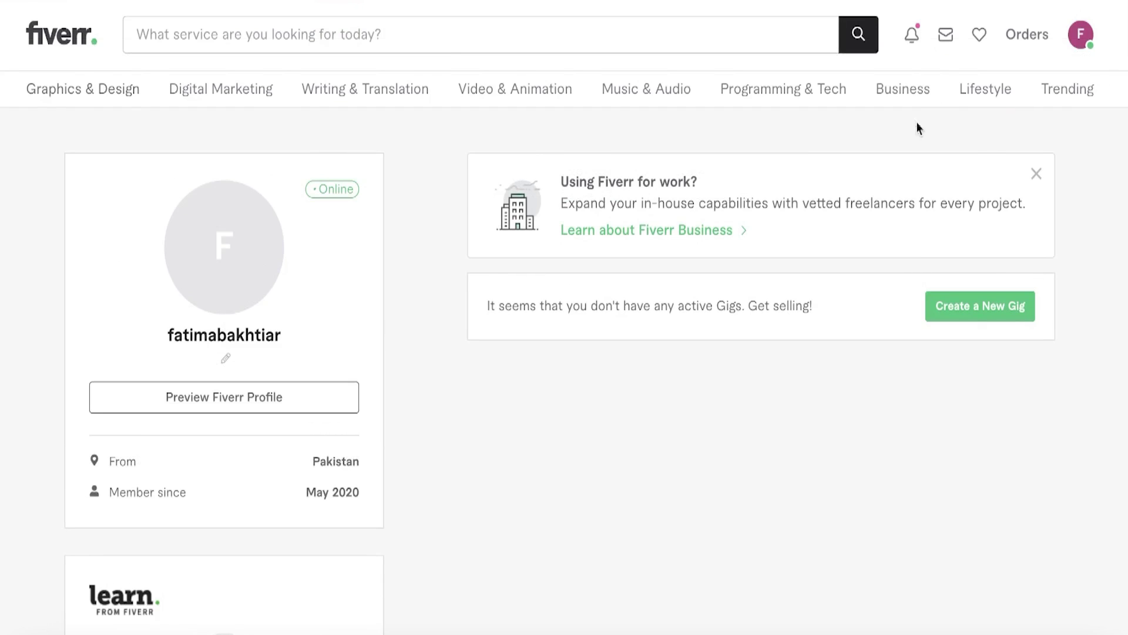
Step: Dismiss the "Using Fiverr for work?" card and look over the profile down to Linked Accounts
click(1036, 171)
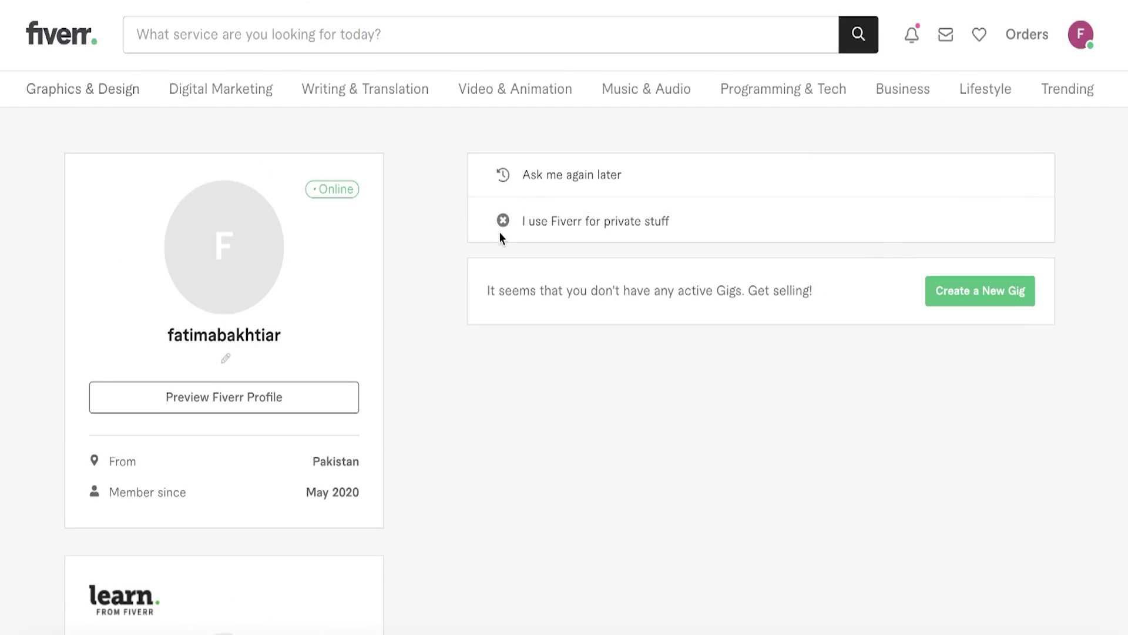
scroll(559, 324, down, 6)
scroll(559, 324, up, 6)
scroll(223, 297, down, 10)
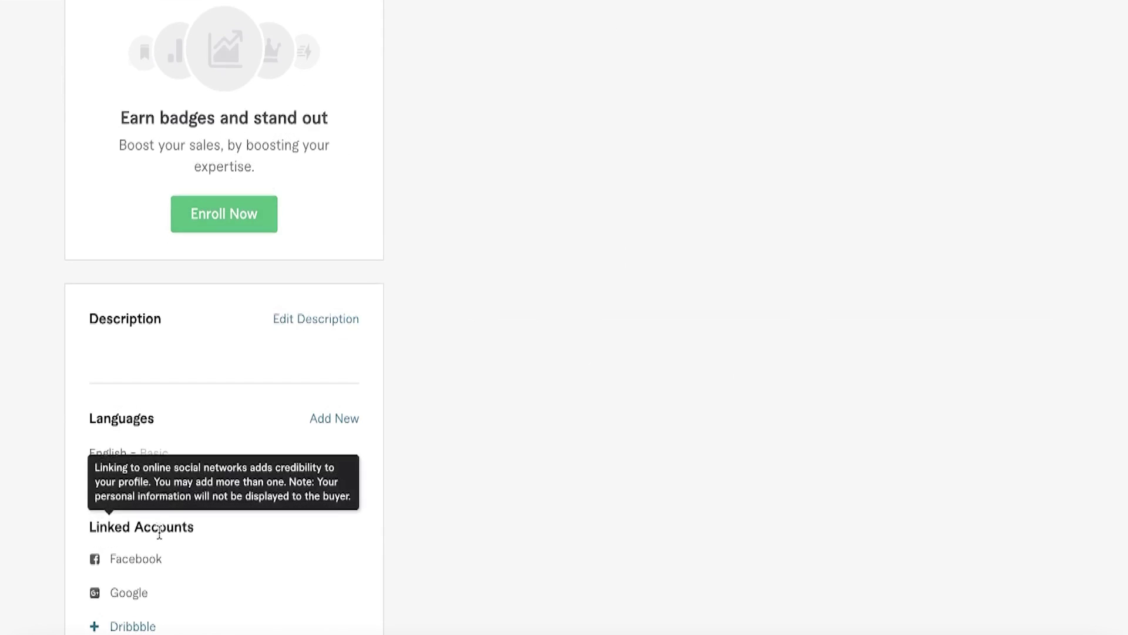
scroll(189, 517, up, 10)
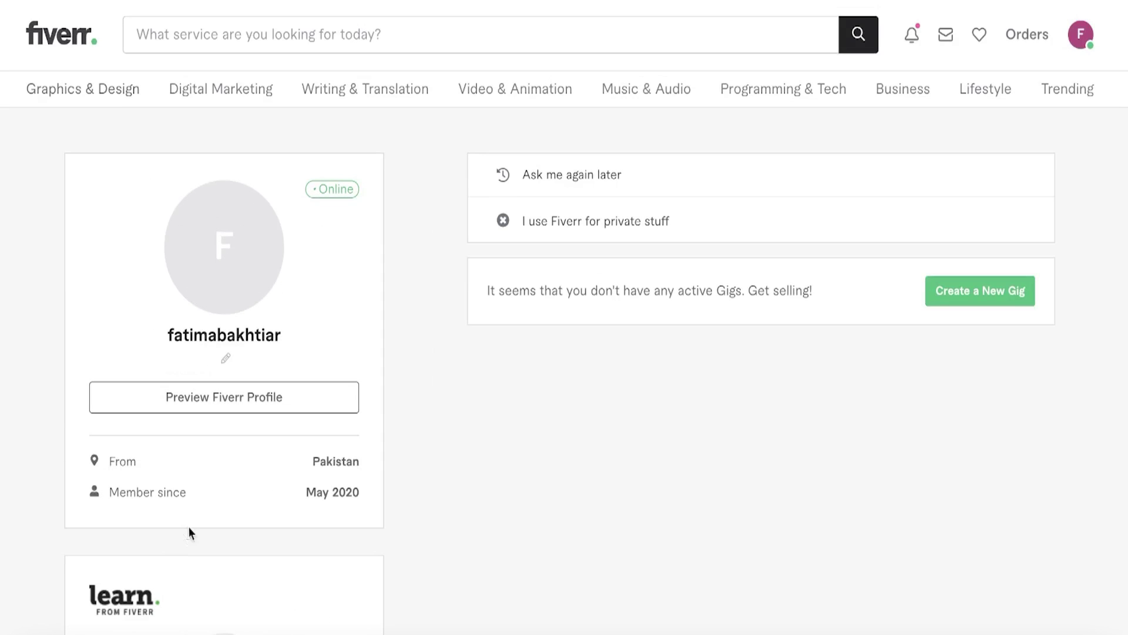
click(200, 242)
click(775, 465)
Step: Write a profile description about social media management as prime job, team leadership skills, logo making and creating voiceovers in free time
scroll(425, 273, down, 8)
scroll(422, 273, up, 3)
scroll(421, 271, down, 8)
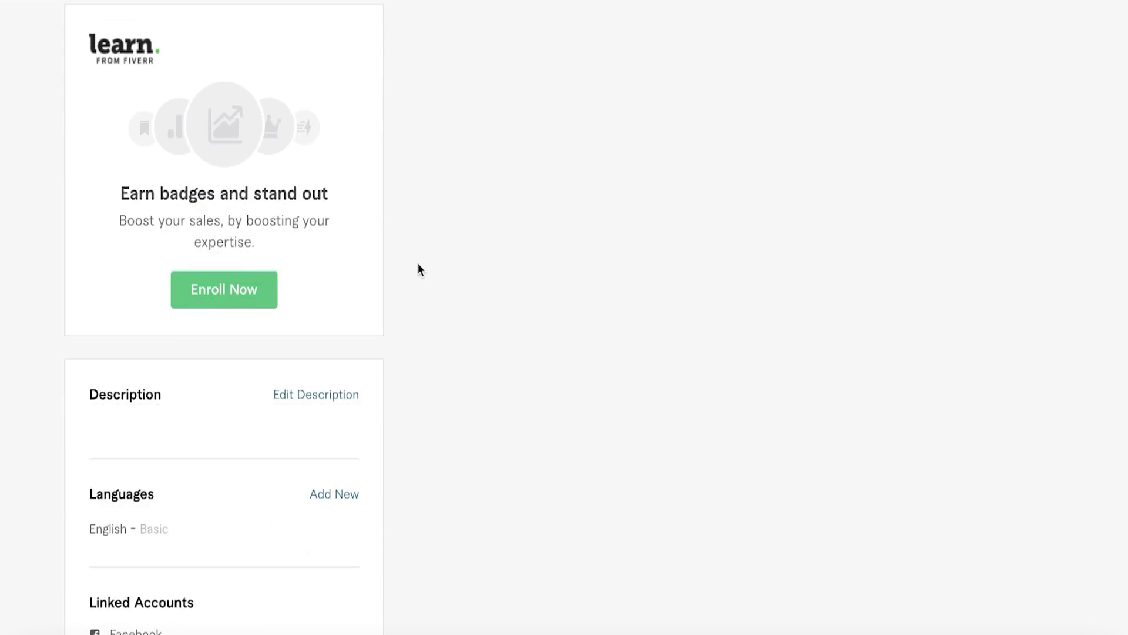
mouse_move(253, 107)
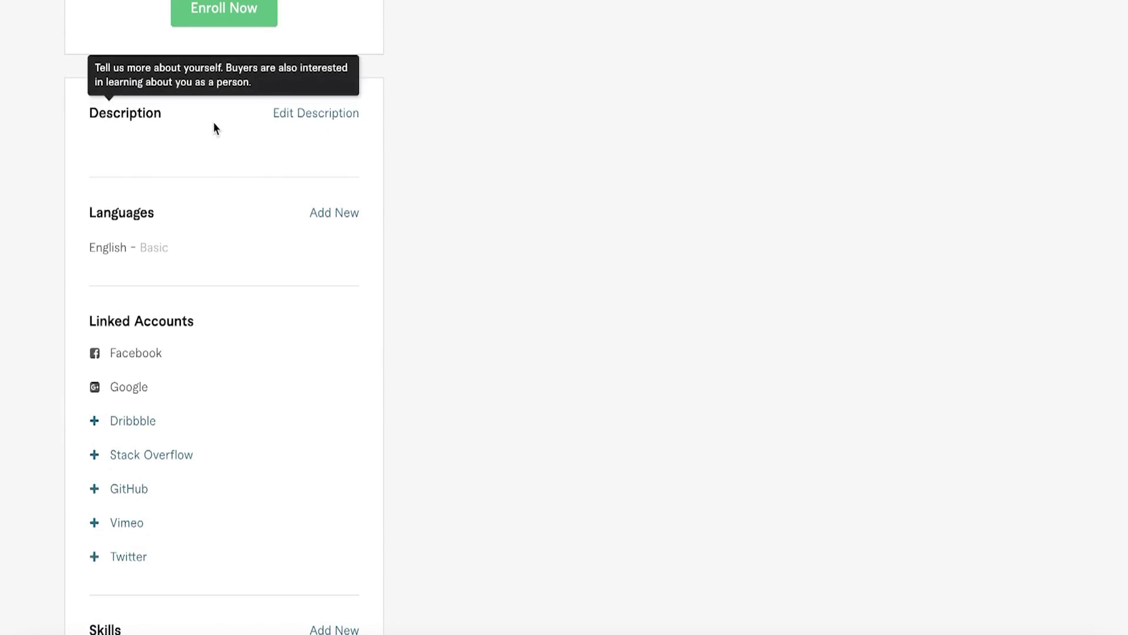
click(320, 114)
click(246, 200)
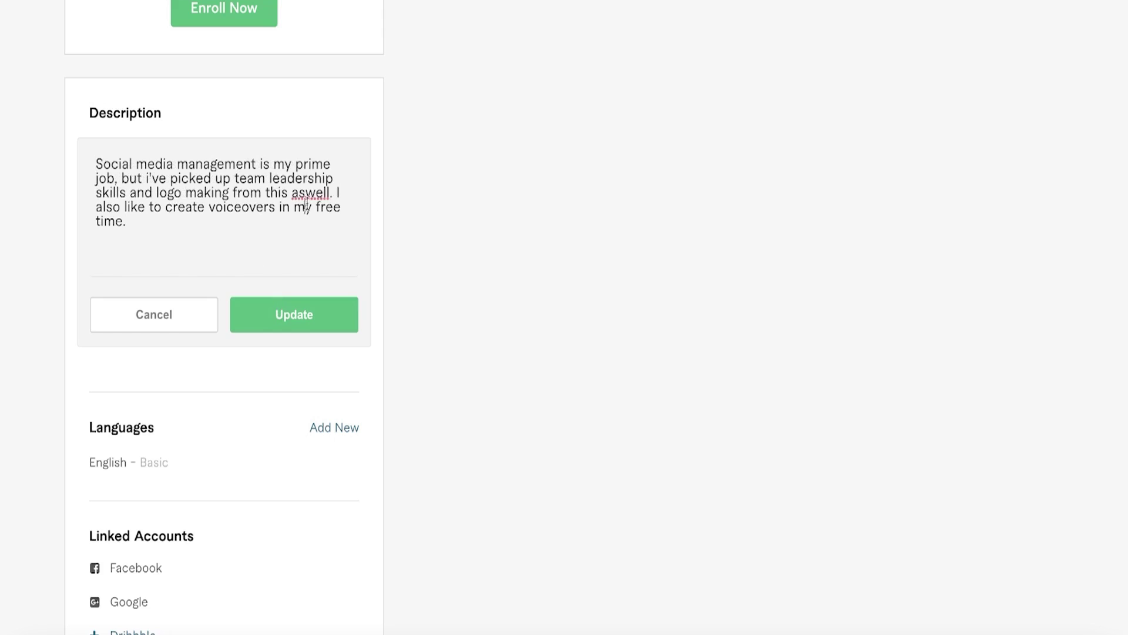
Step: Correct "aswell" to "as-well" in the profile description and save the description
click(316, 192)
right_click(317, 191)
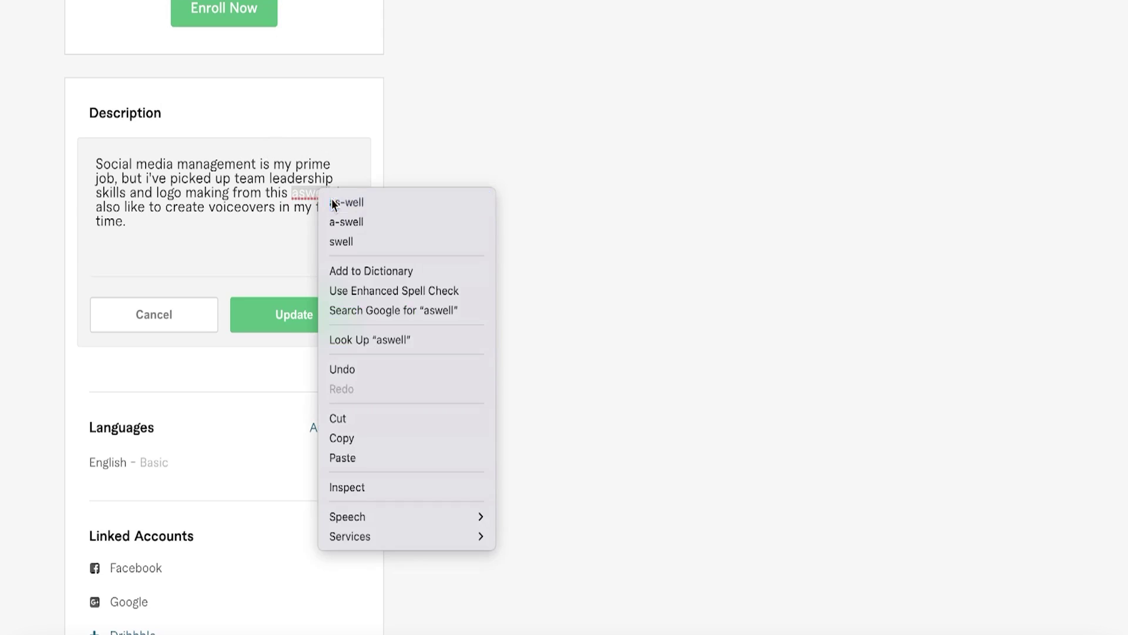
click(329, 202)
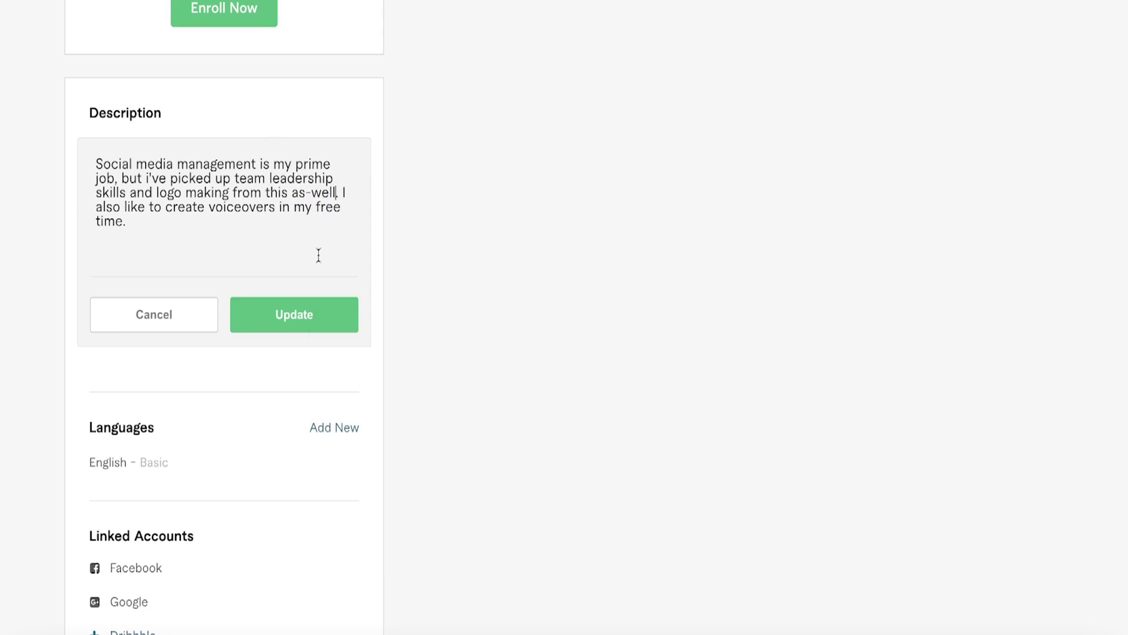
click(303, 241)
click(317, 318)
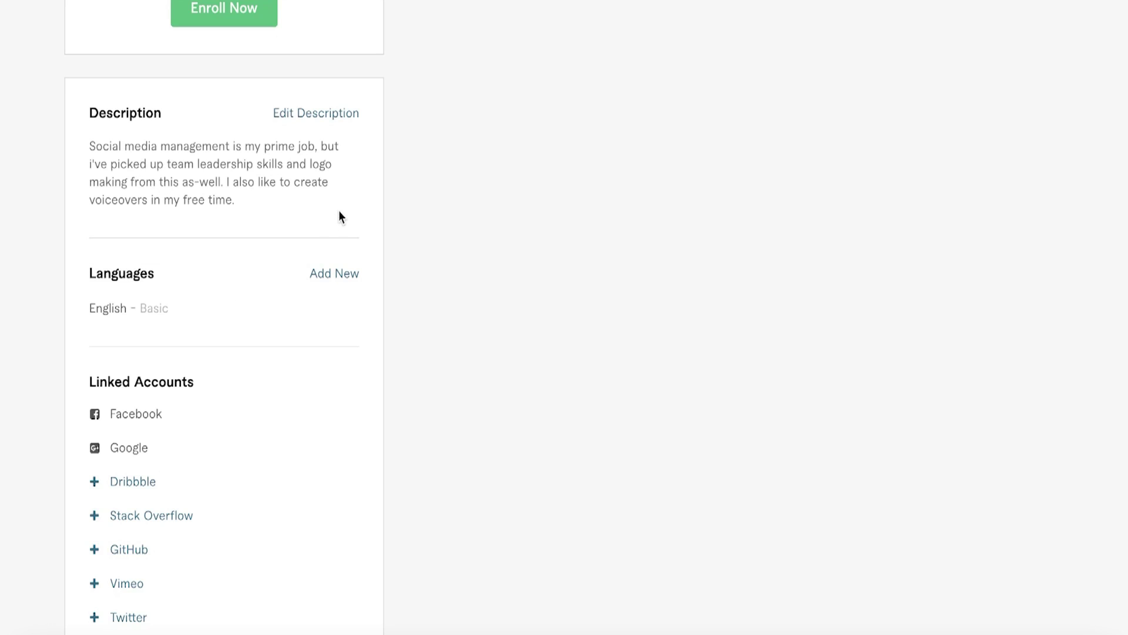
Step: Examine the profile's Description, Languages, Linked Accounts, Skills and Education sections
scroll(339, 212, up, 1)
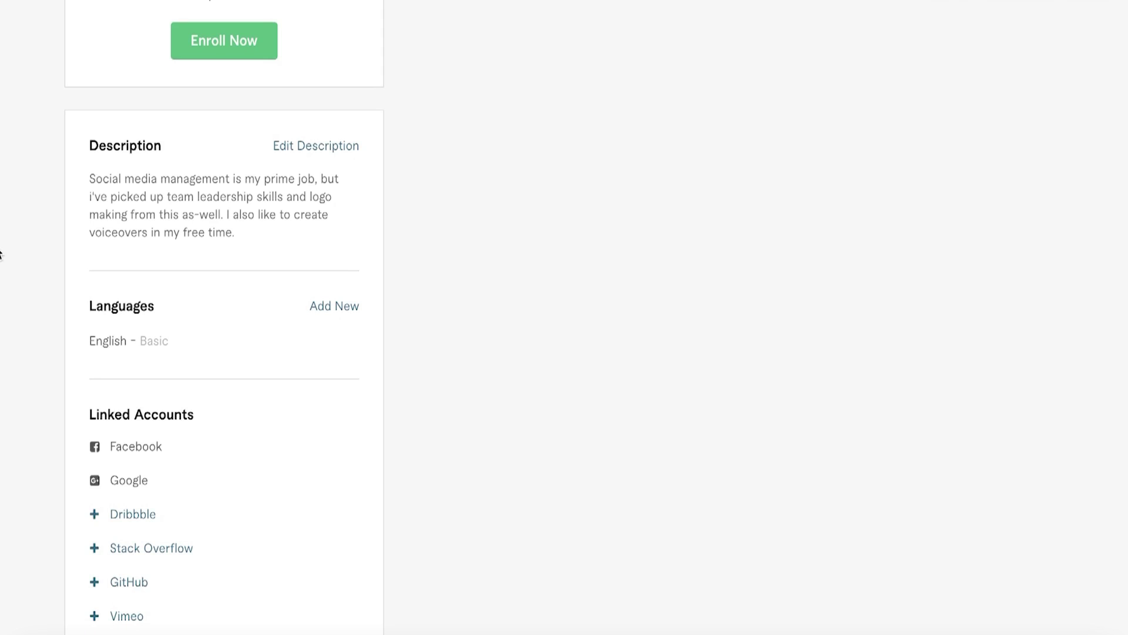
scroll(43, 235, down, 1)
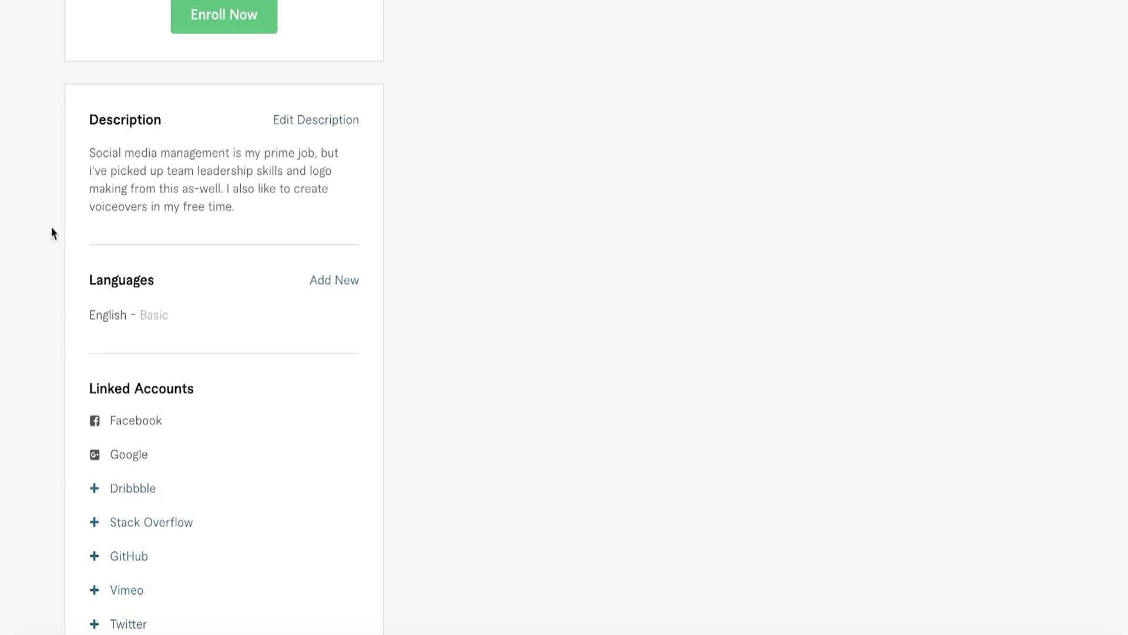
scroll(412, 276, down, 1)
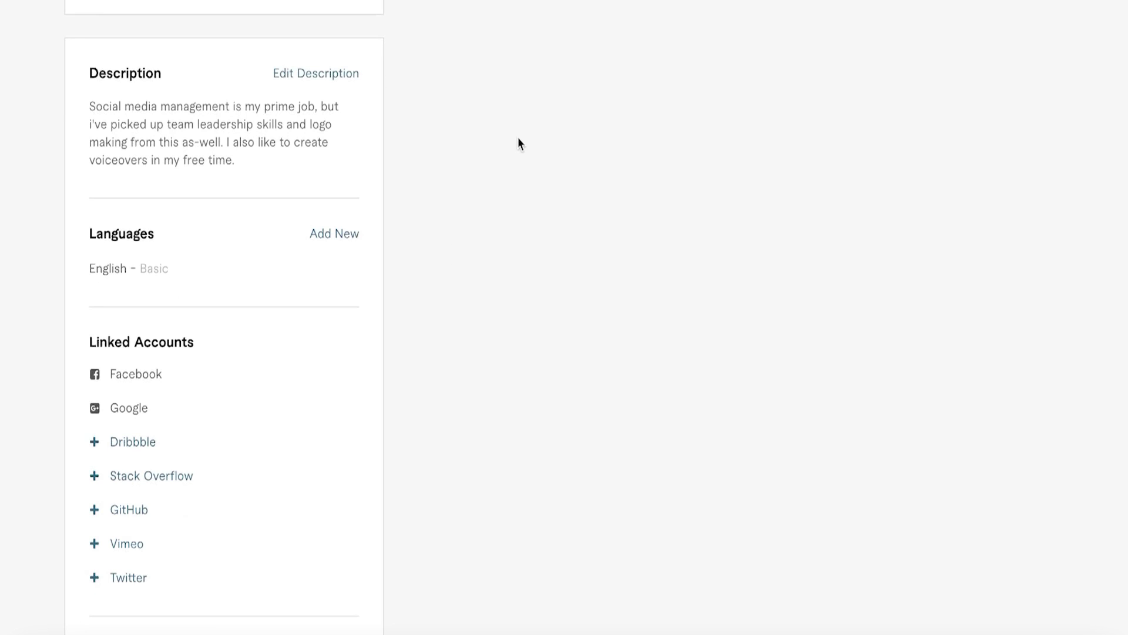
scroll(517, 141, down, 5)
scroll(516, 139, up, 1)
scroll(108, 297, down, 1)
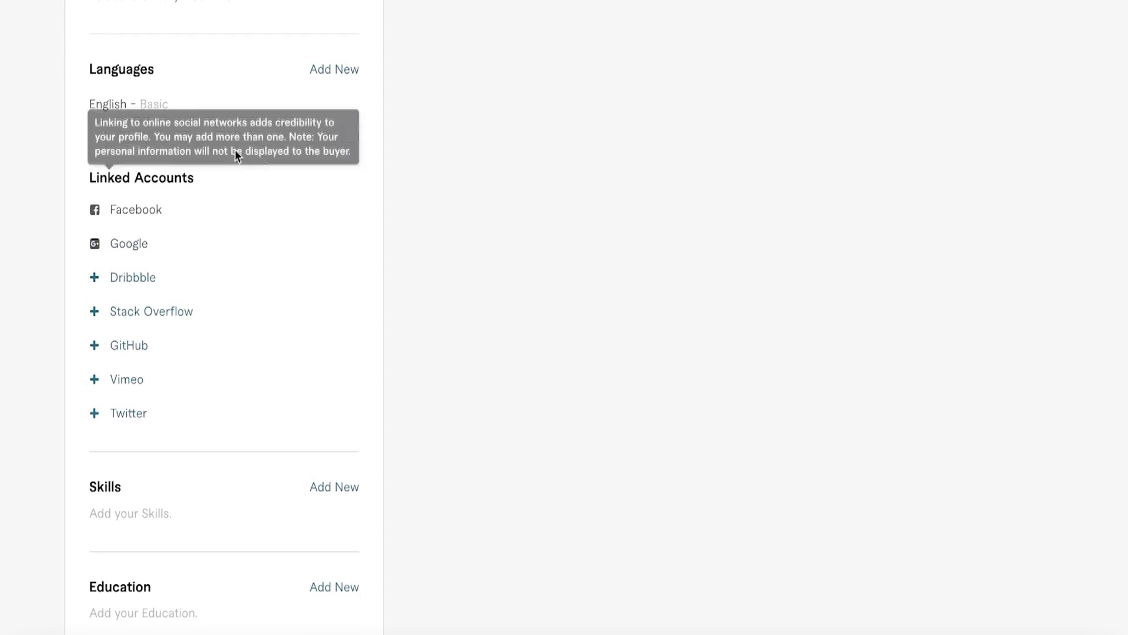
scroll(126, 246, down, 1)
scroll(126, 267, down, 1)
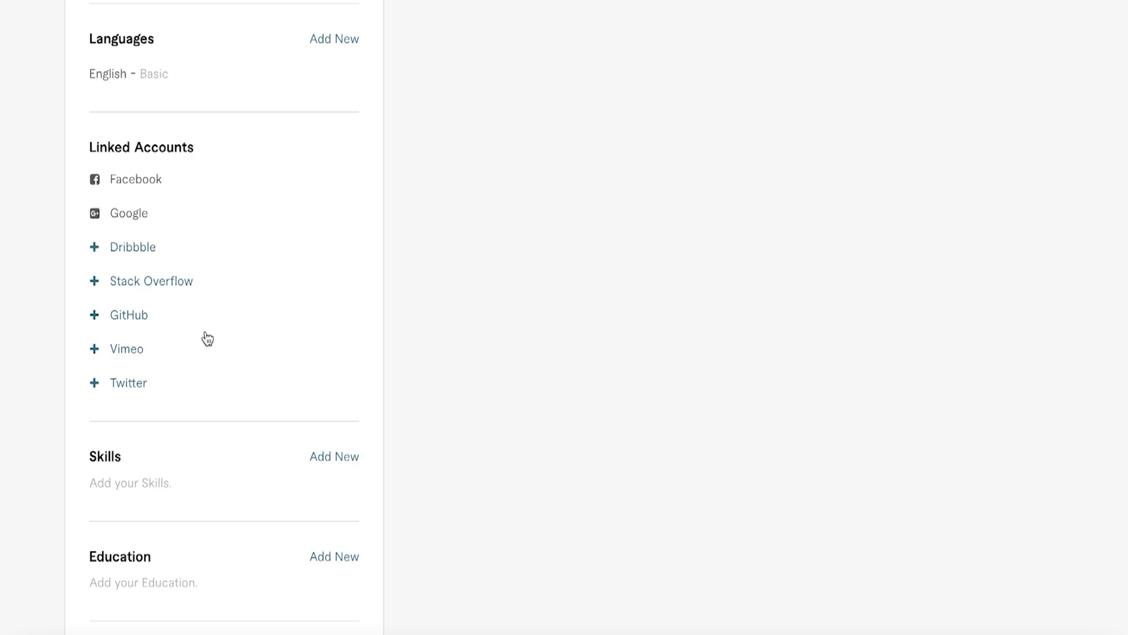
Step: Add Social content, Social graphics and Marketing to the profile's skills and close the skill entry form
scroll(258, 247, down, 3)
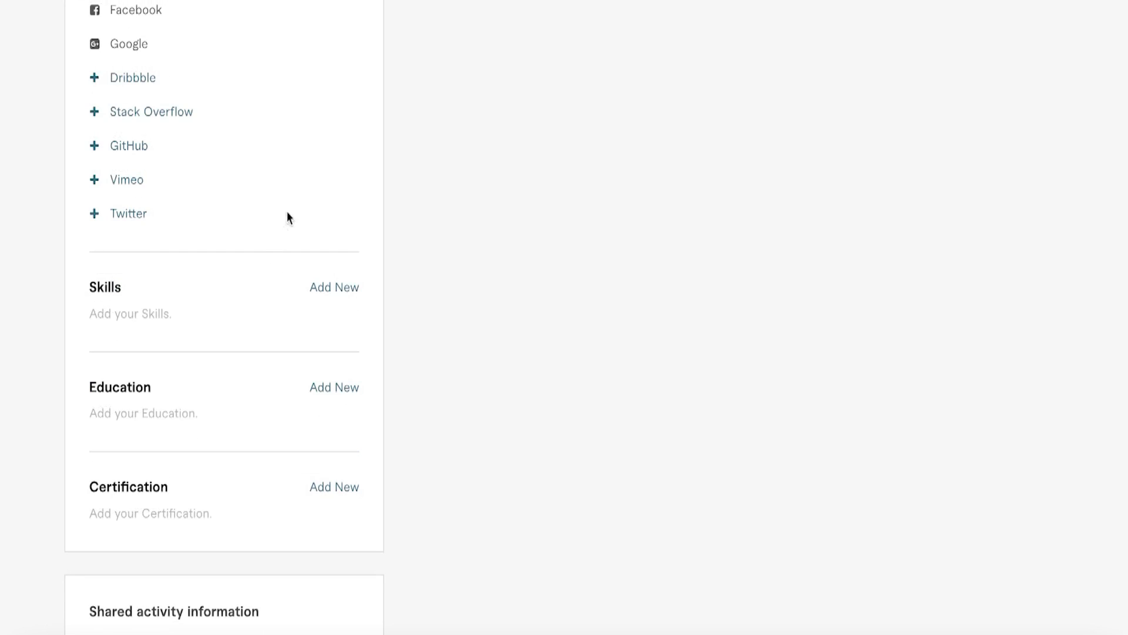
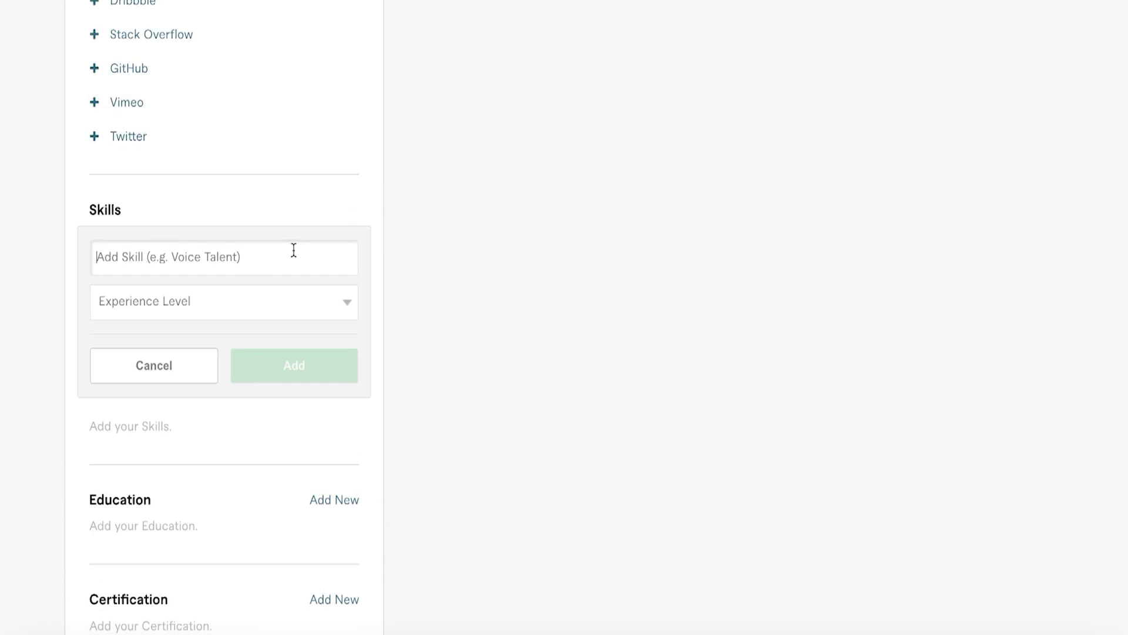
text(social)
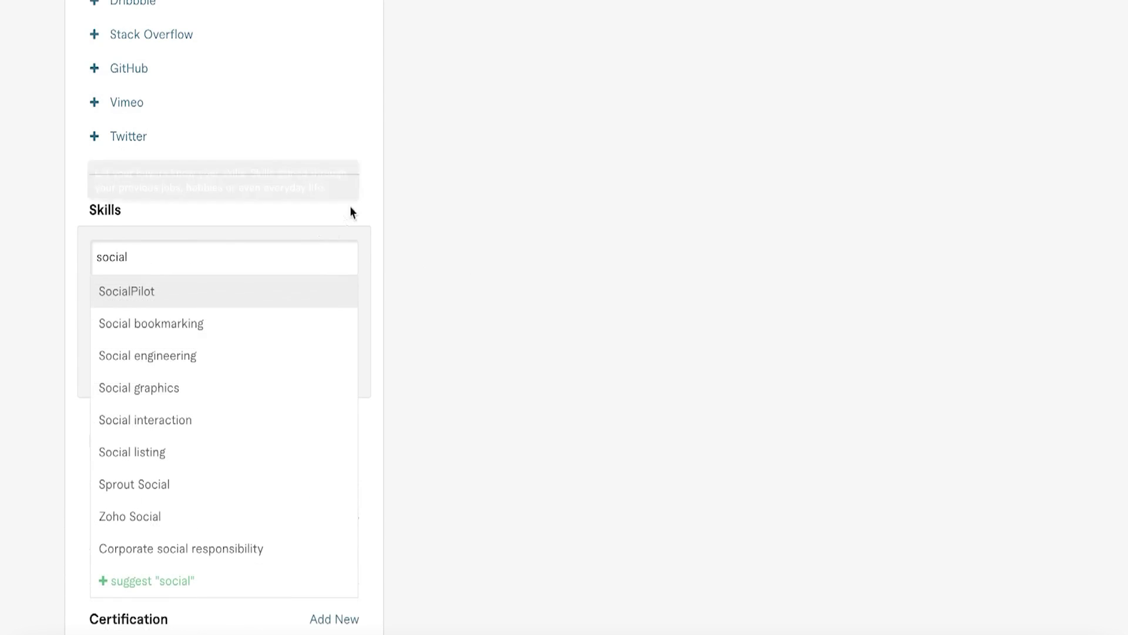
scroll(231, 416, down, 2)
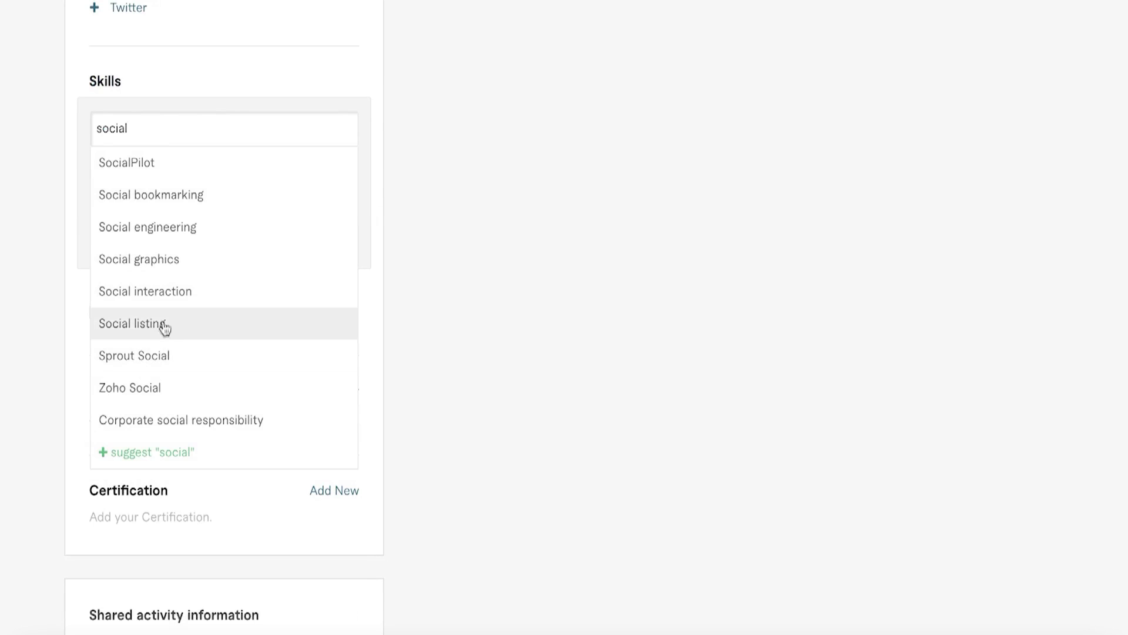
click(187, 258)
click(224, 183)
click(219, 193)
click(284, 237)
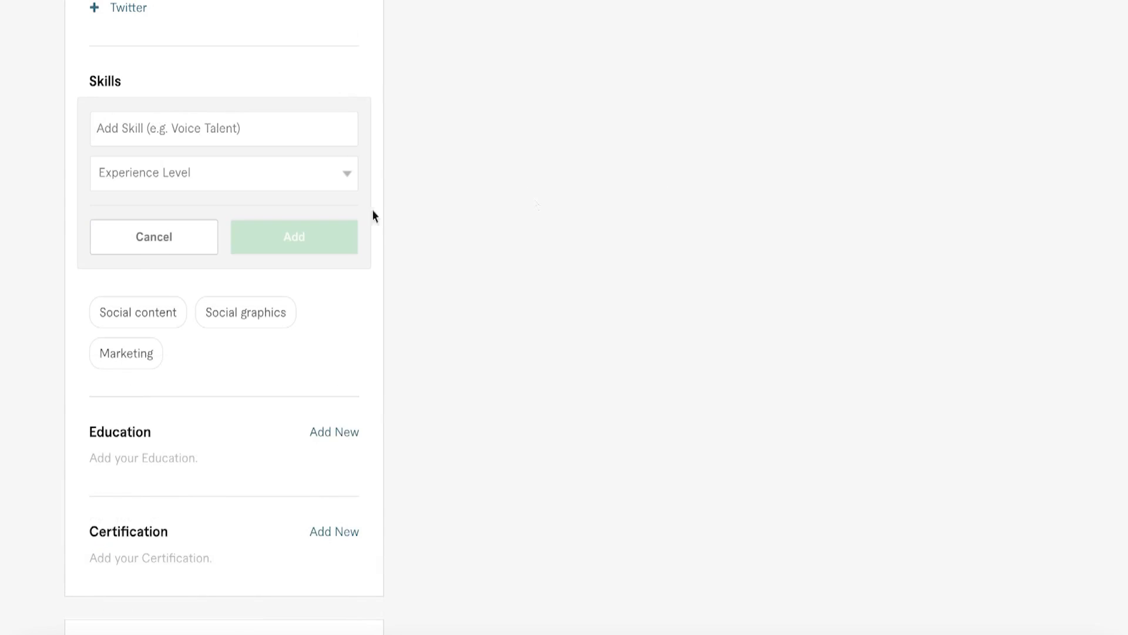
click(171, 241)
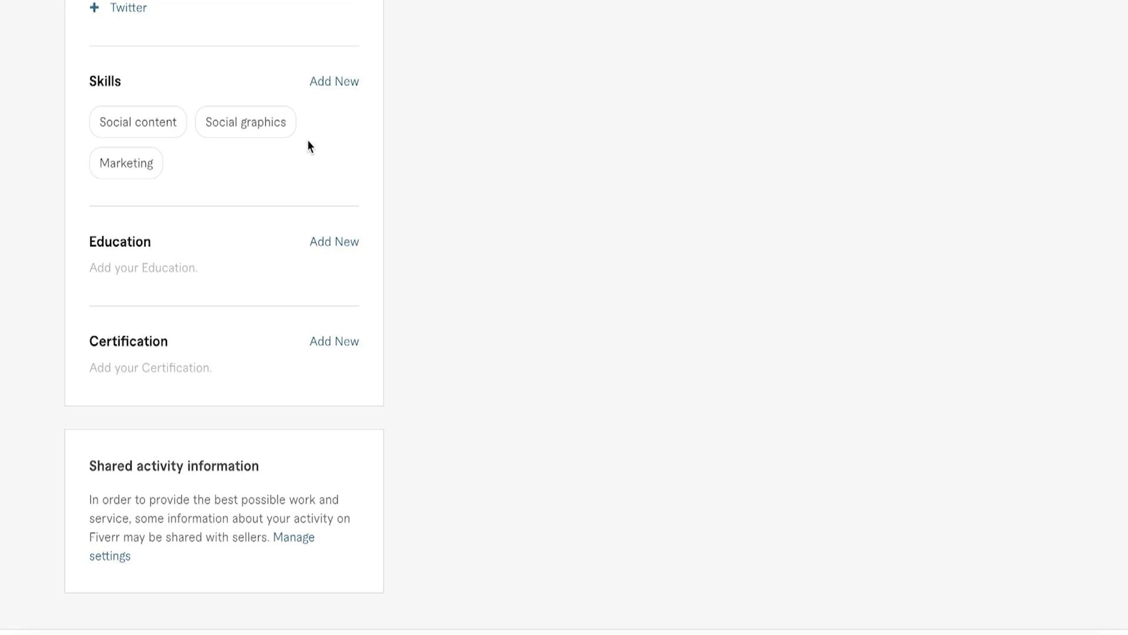
Step: Add Social media management to the profile's skills with the experience level Beginner
click(338, 82)
click(181, 180)
click(155, 174)
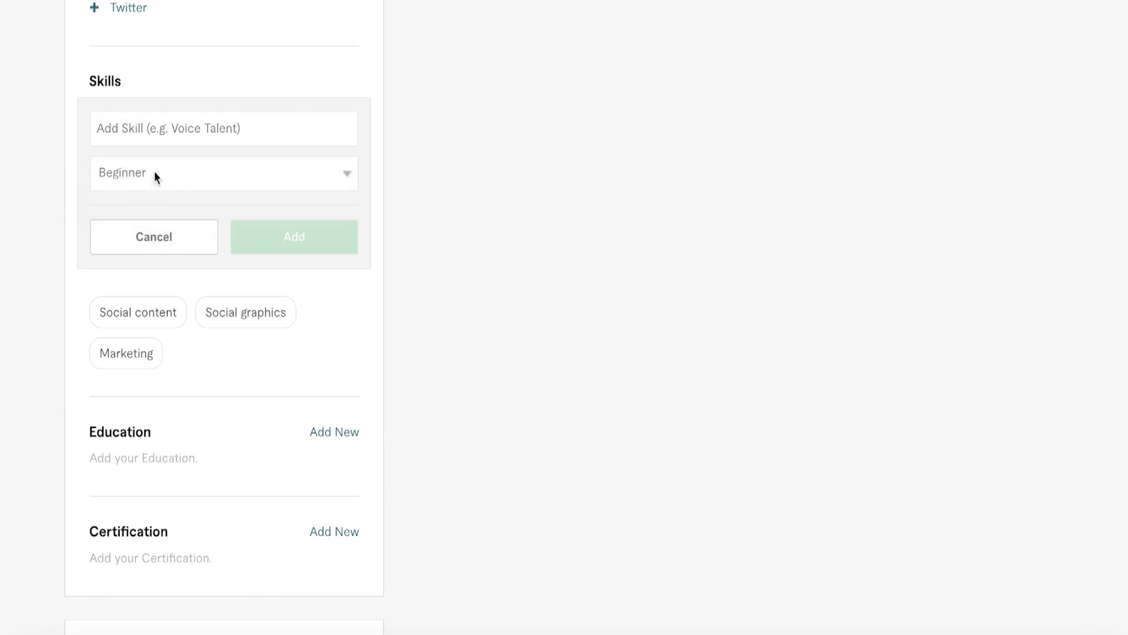
click(170, 126)
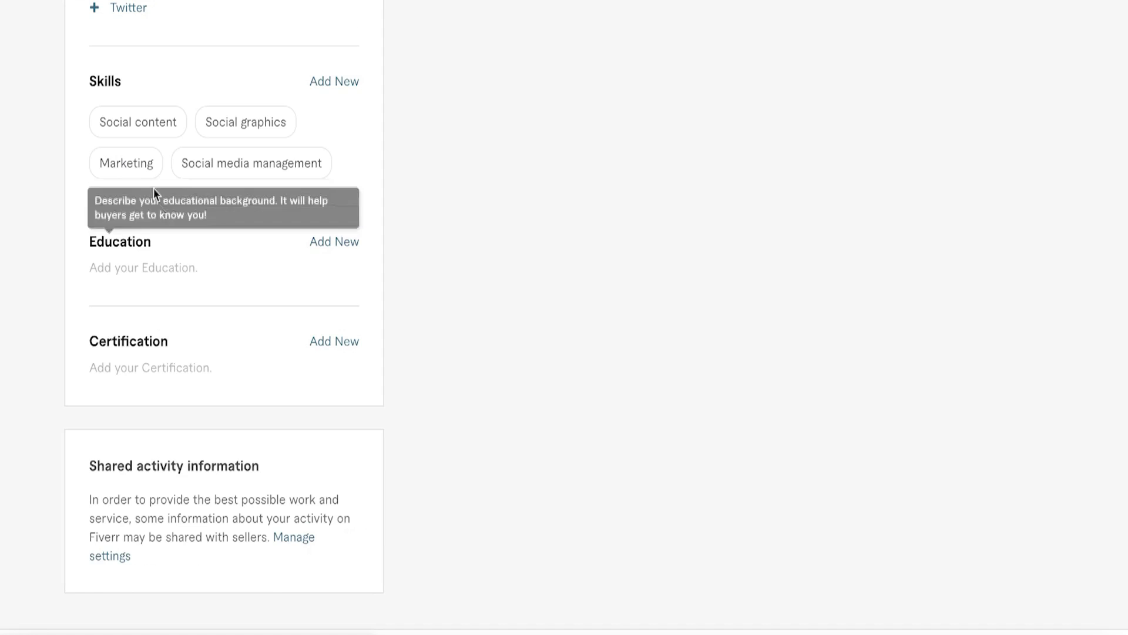
mouse_move(224, 169)
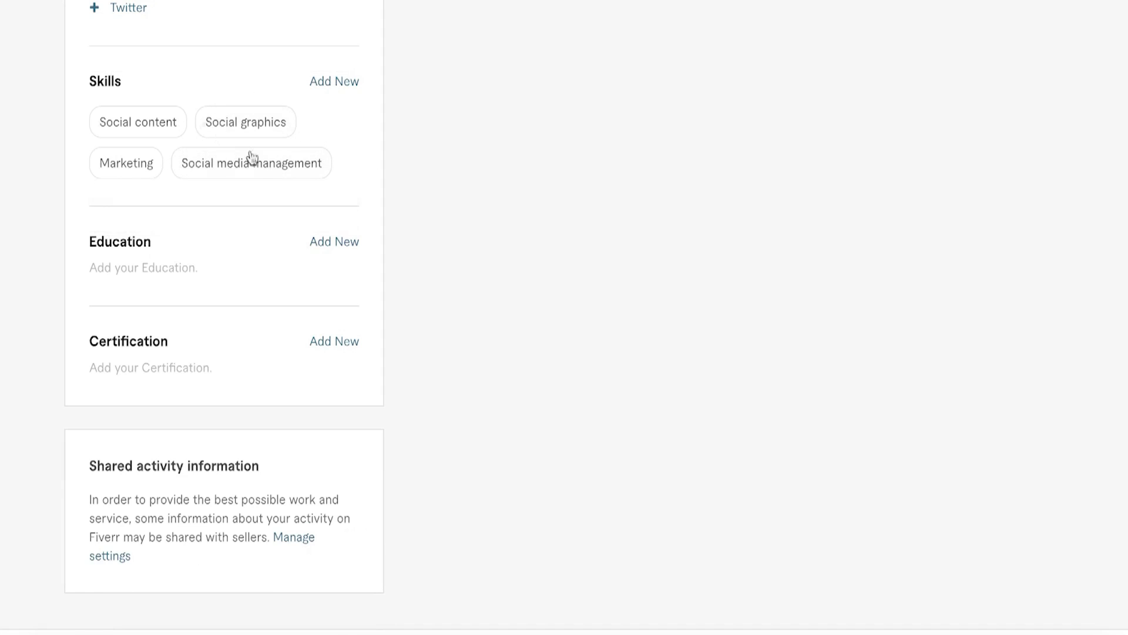
scroll(714, 151, down, 1)
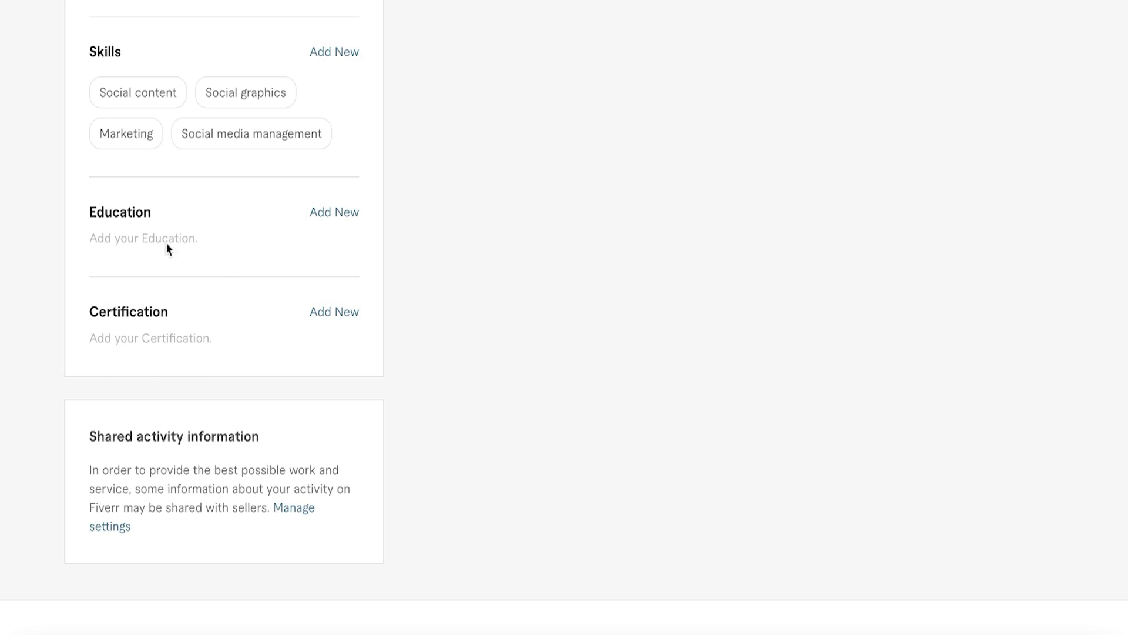
mouse_move(348, 236)
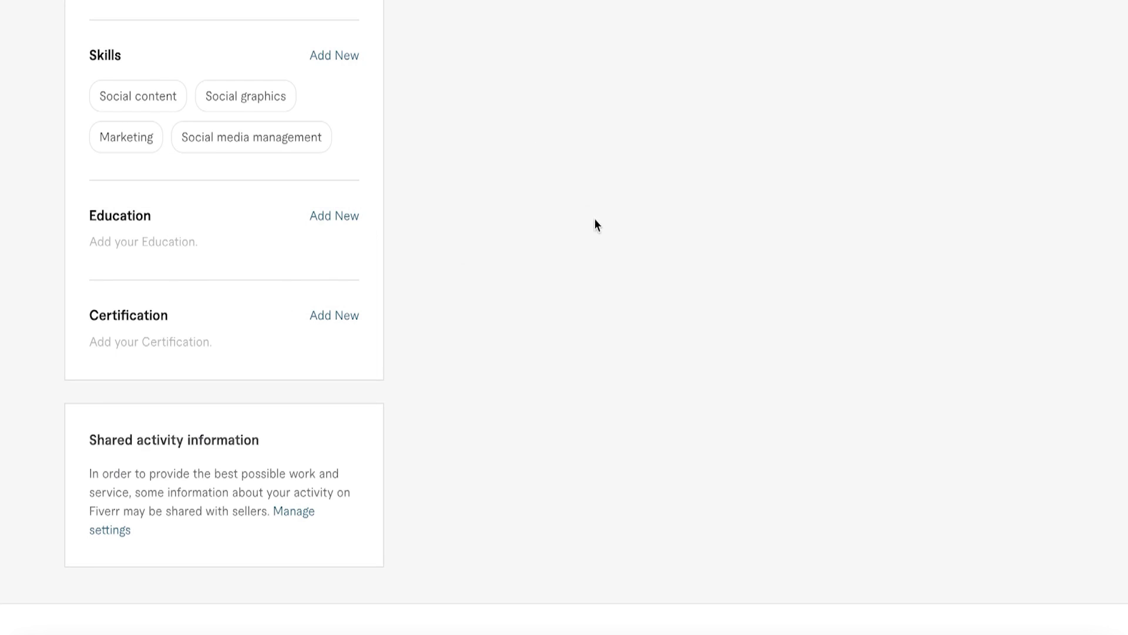
scroll(595, 224, up, 1)
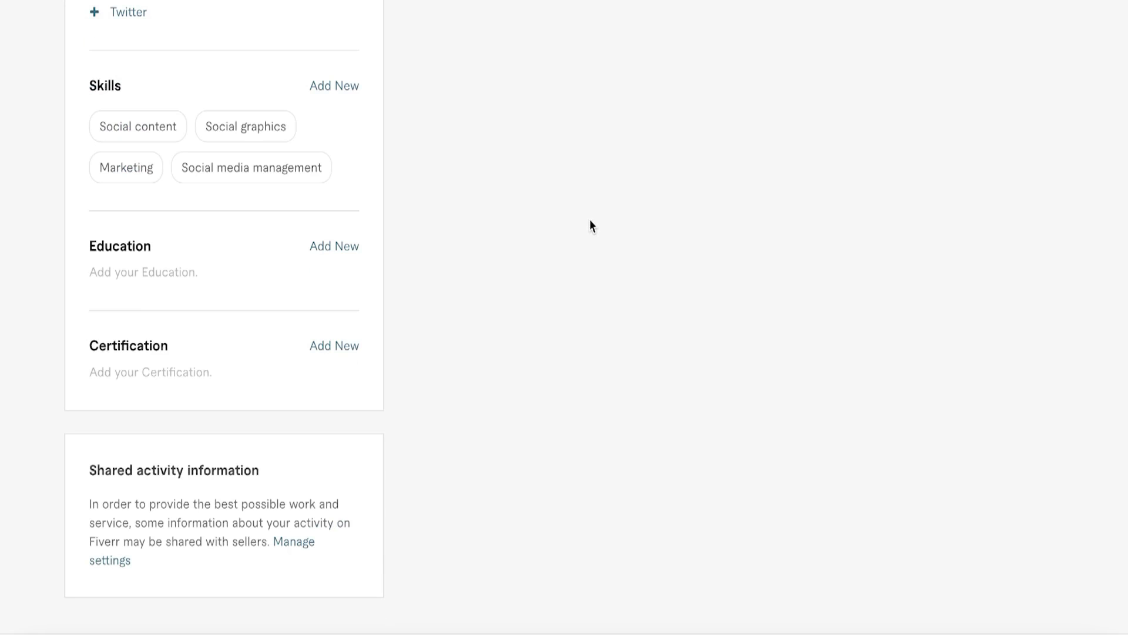
scroll(590, 226, down, 1)
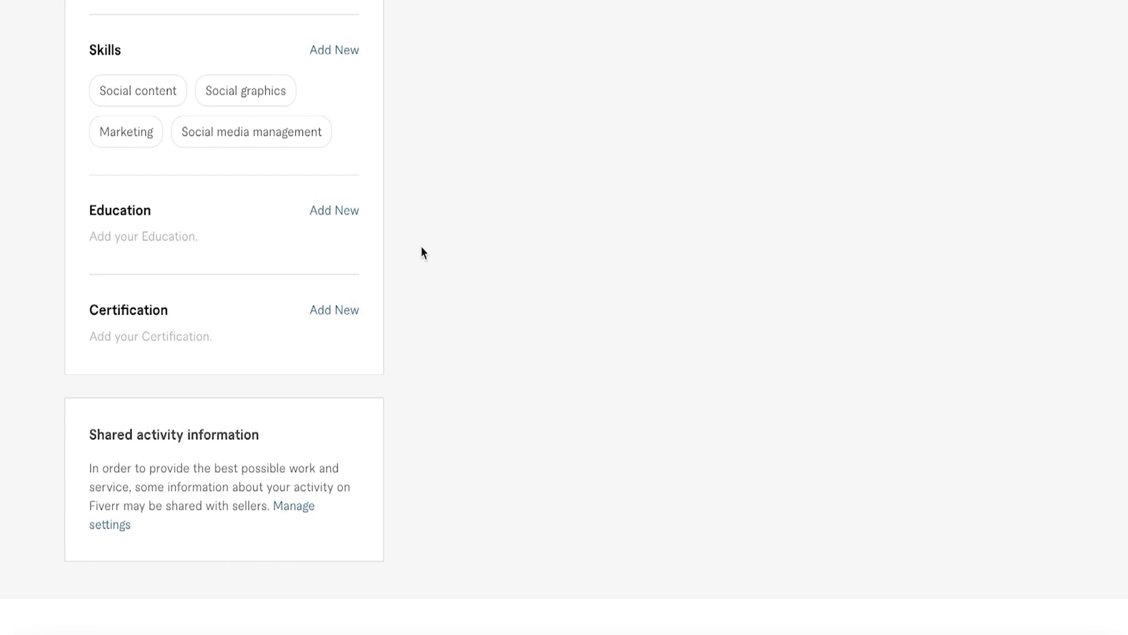
Step: Open the preview of the Fiverr profile
scroll(421, 253, up, 20)
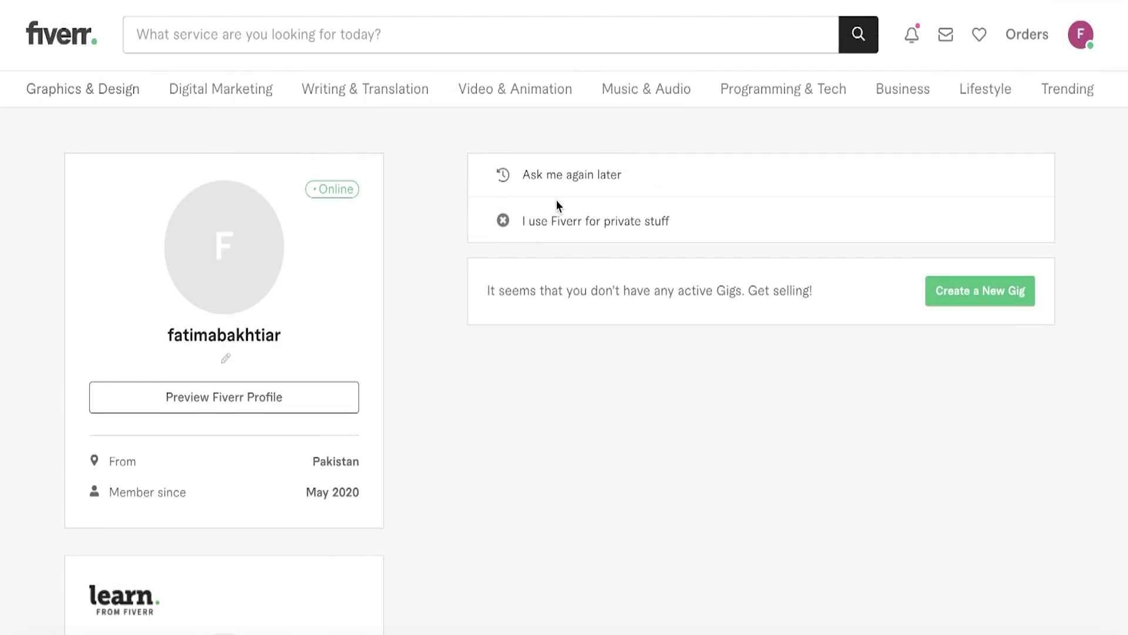
scroll(411, 212, down, 1)
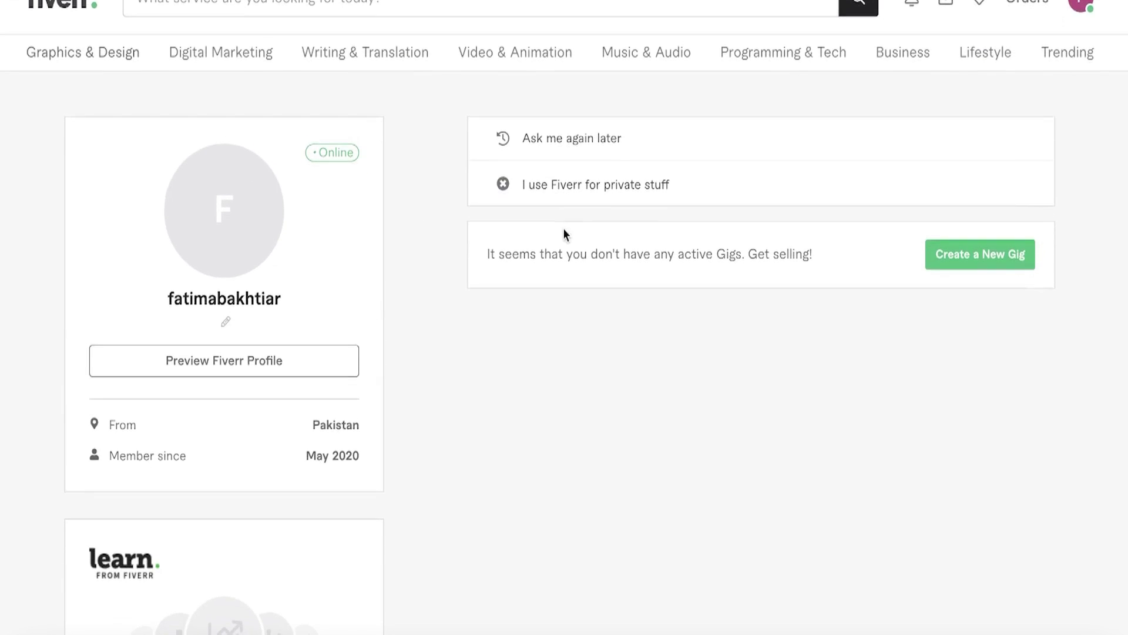
scroll(565, 235, down, 1)
click(212, 338)
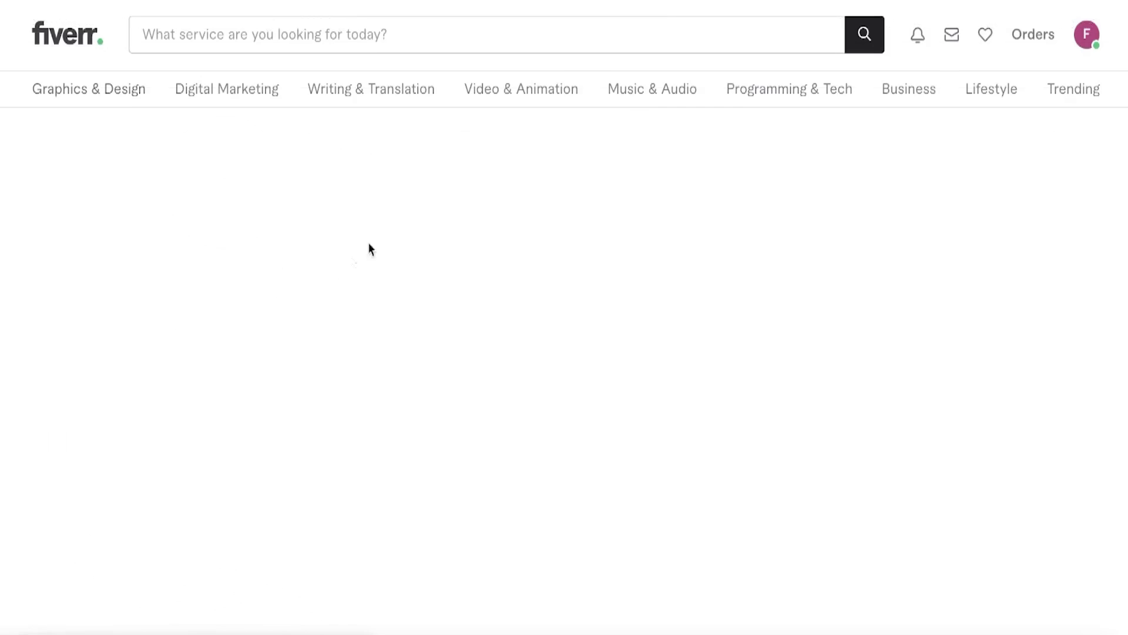
Step: Examine the Description, Linked Accounts and Skills sections in the profile preview
scroll(453, 156, down, 15)
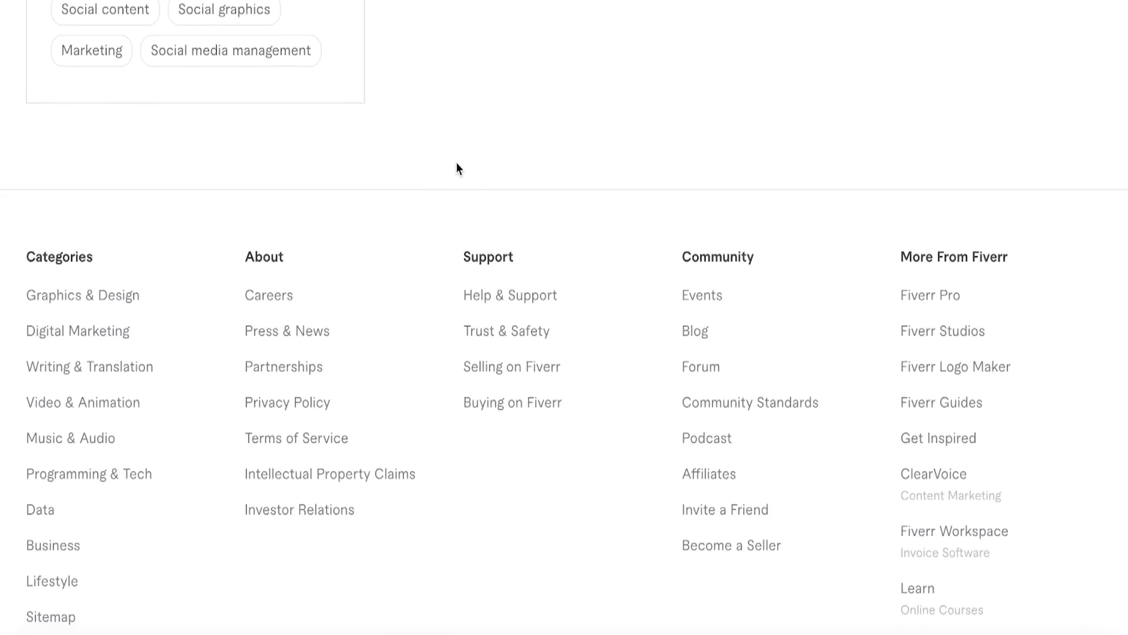
scroll(456, 163, up, 15)
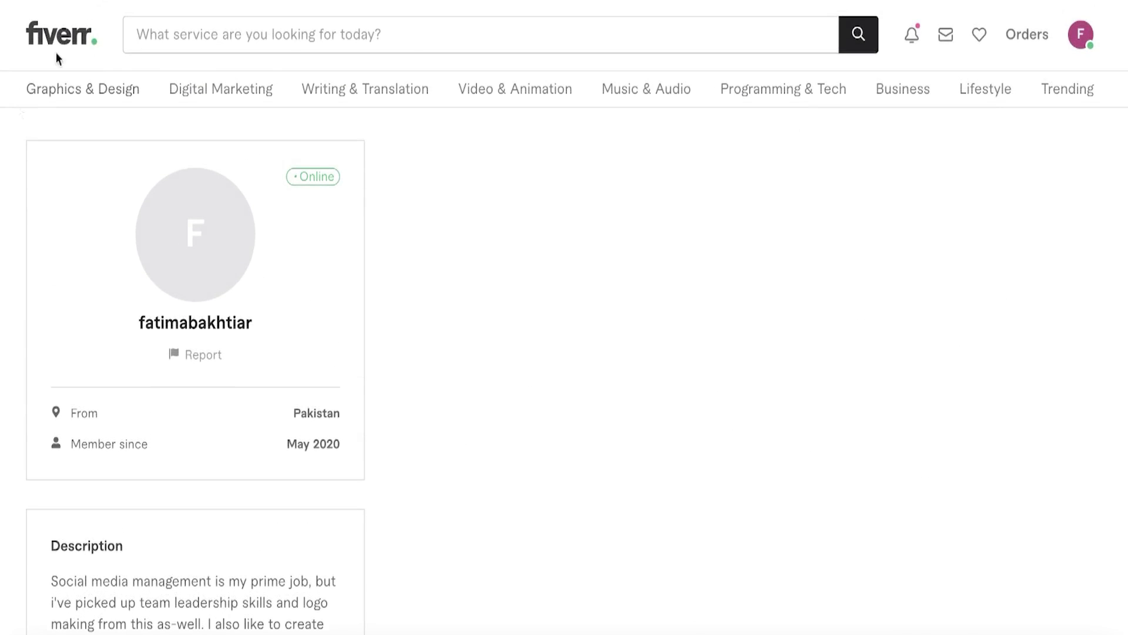
scroll(138, 179, down, 8)
scroll(218, 259, down, 3)
scroll(224, 267, up, 15)
scroll(230, 280, down, 15)
scroll(199, 151, up, 15)
scroll(219, 227, down, 16)
scroll(180, 294, up, 7)
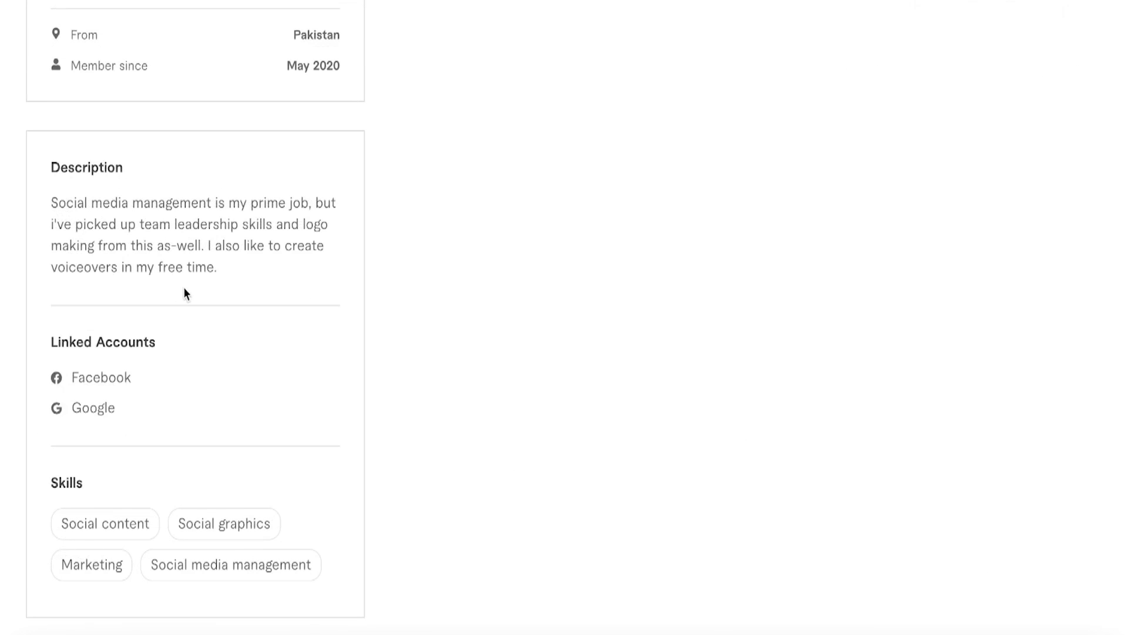
scroll(151, 399, down, 2)
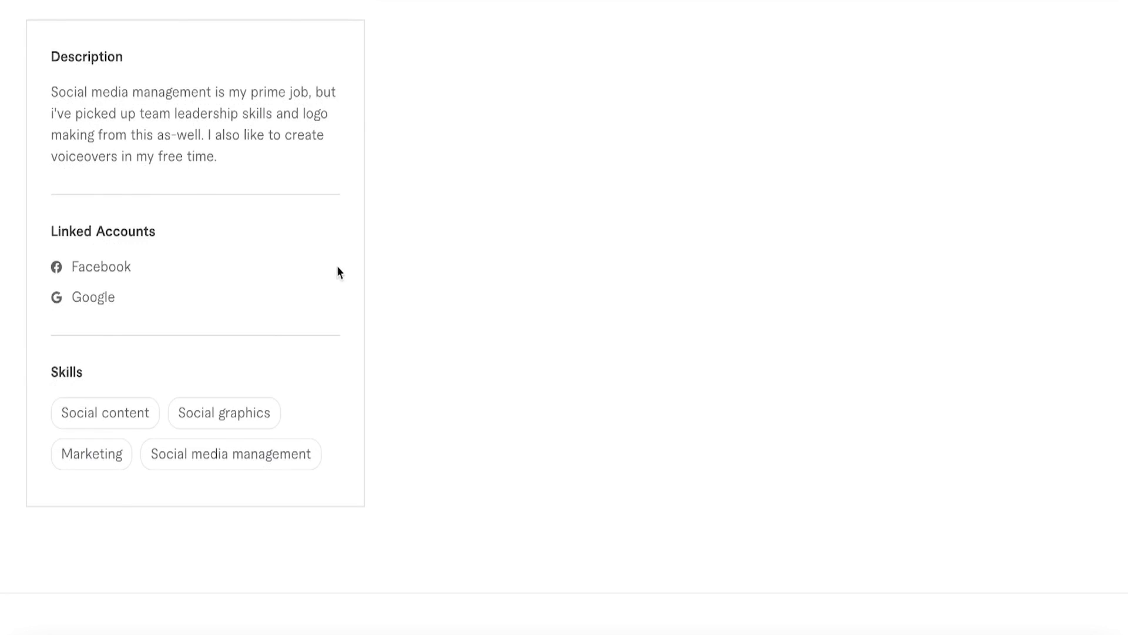
scroll(337, 268, up, 1)
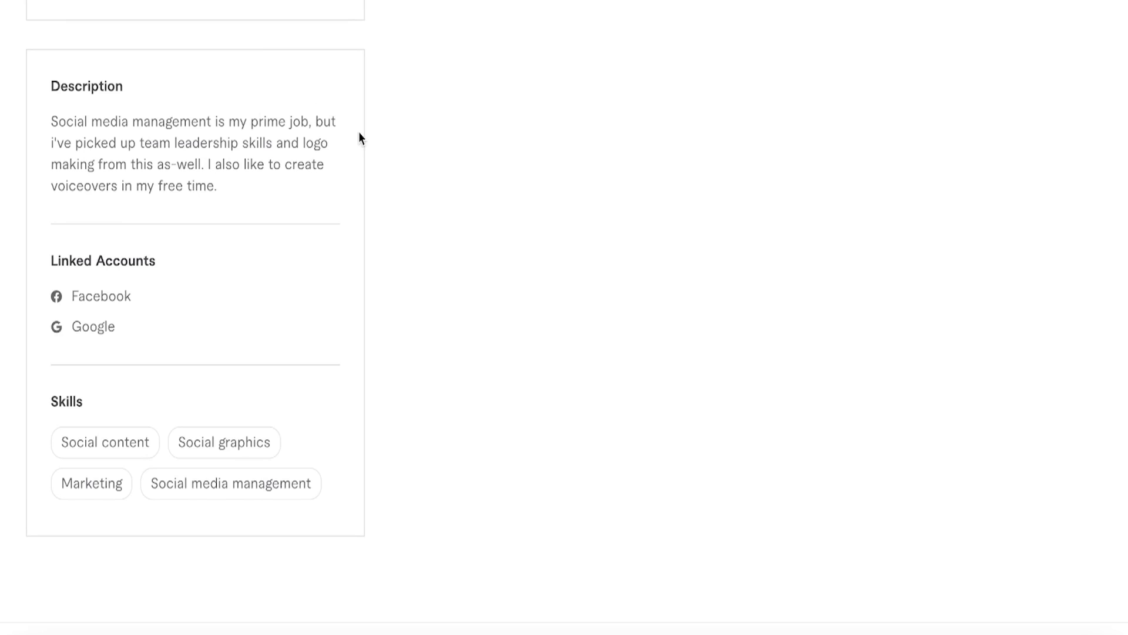
scroll(435, 361, down, 1)
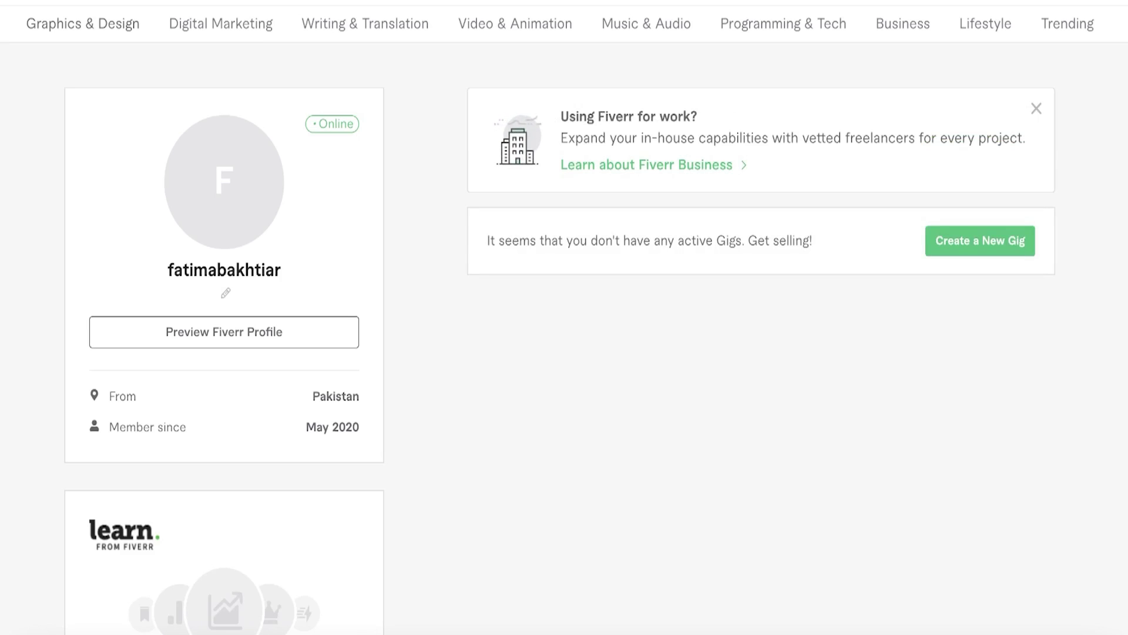
Step: Dismiss the "Using Fiverr for work?" card on the profile page and look over the account options
click(1036, 109)
scroll(1037, 109, up, 1)
click(1080, 34)
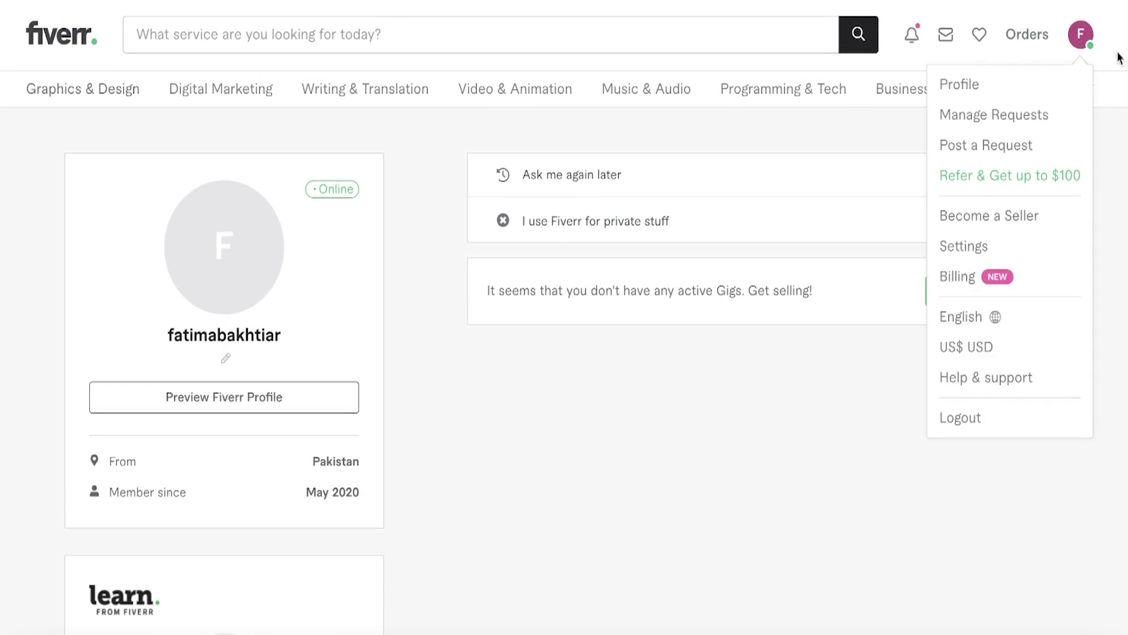
click(1090, 41)
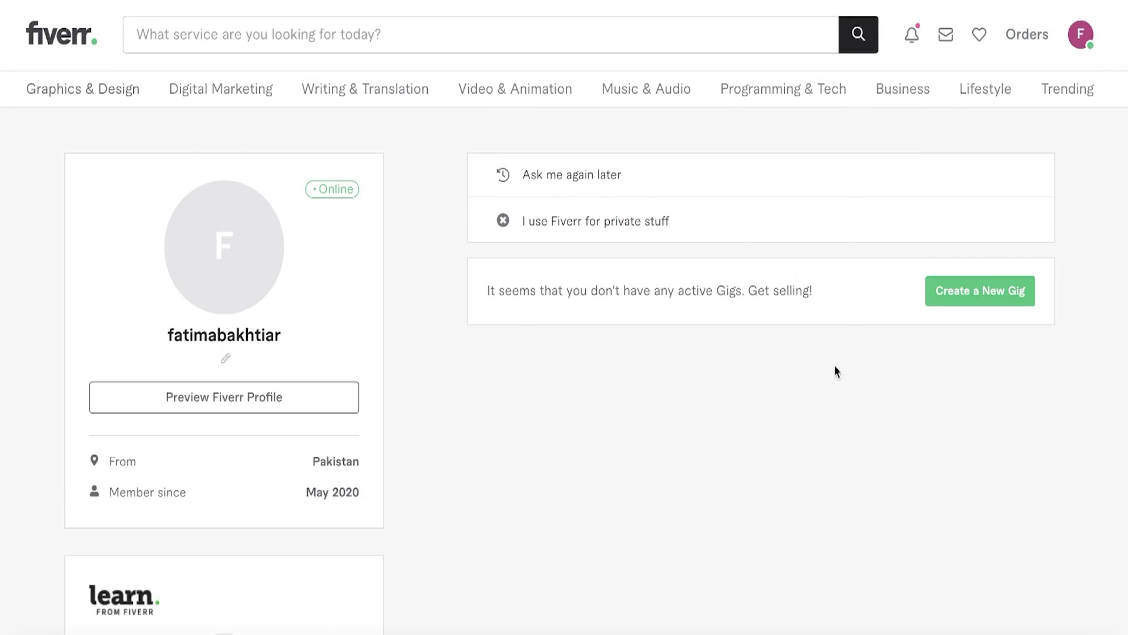
Step: Start creating a new gig and continue through the seller introduction, description and languages pages to Professional Info
click(999, 302)
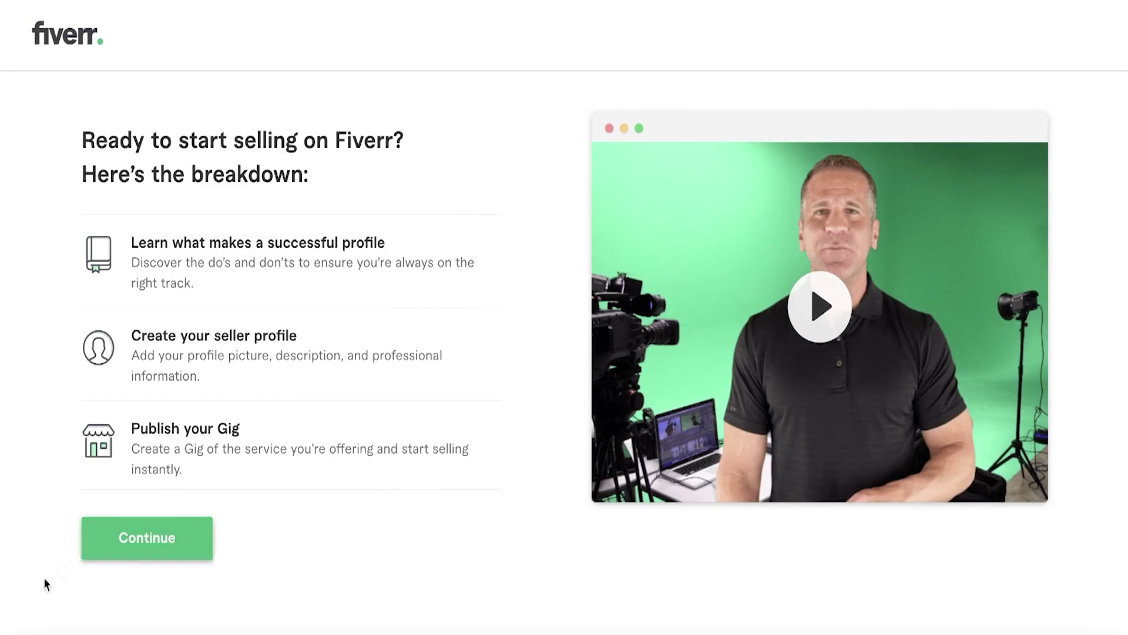
click(167, 537)
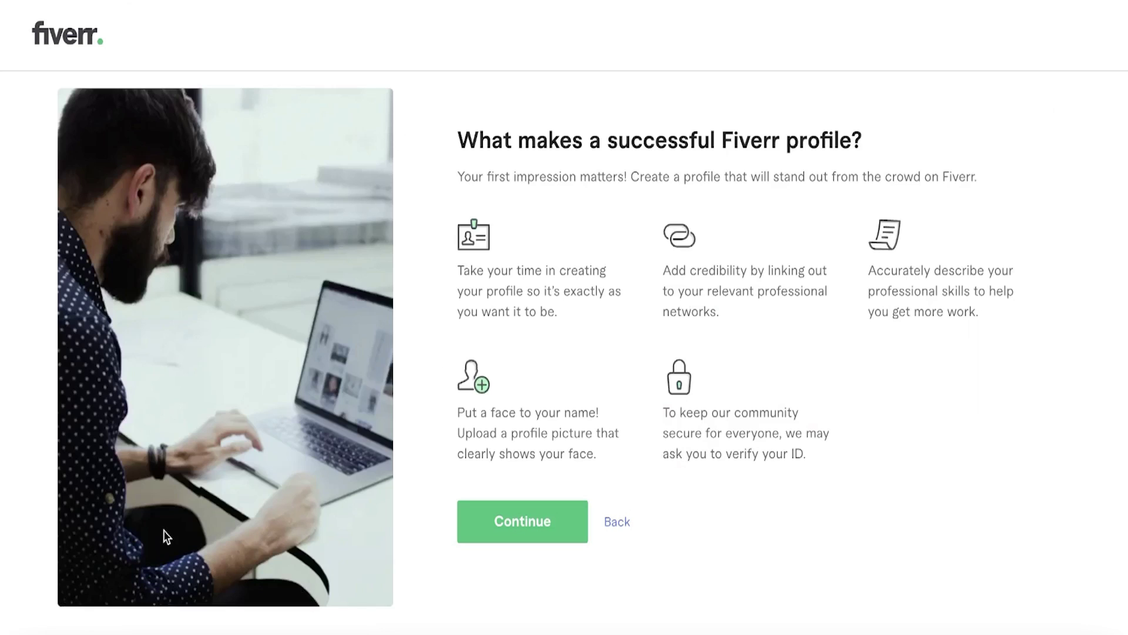
click(555, 535)
click(531, 549)
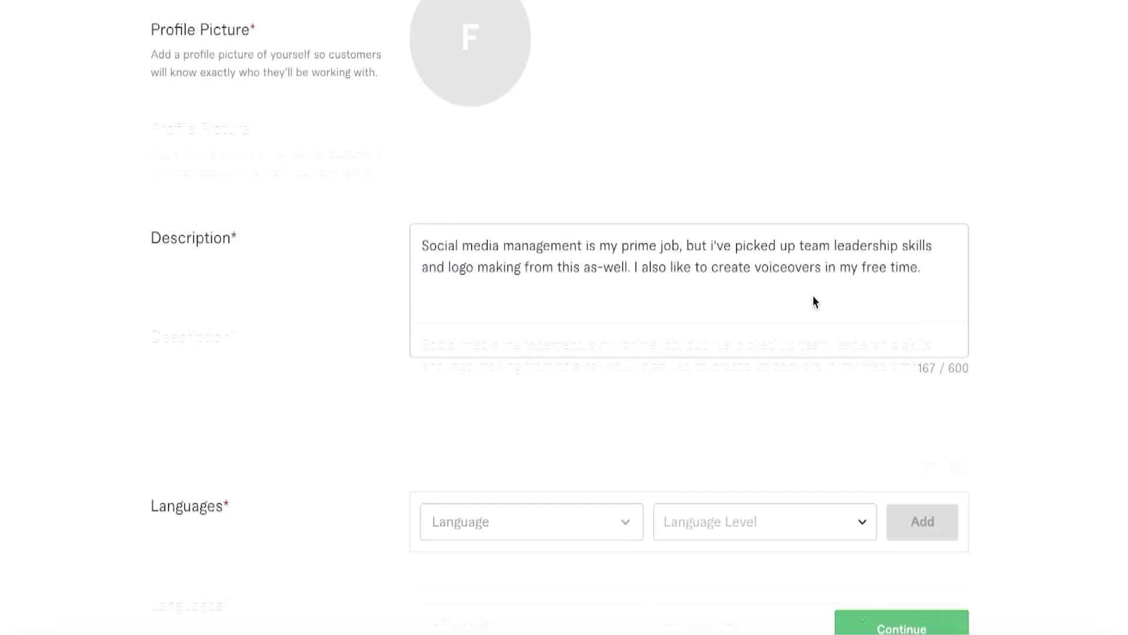
scroll(813, 295, down, 2)
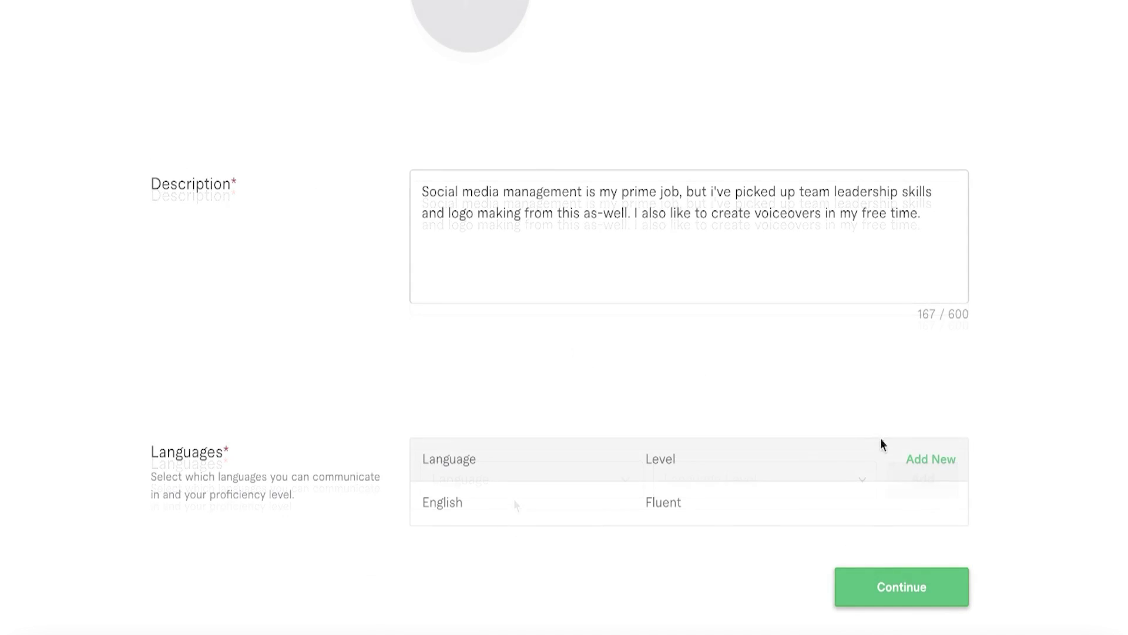
click(923, 590)
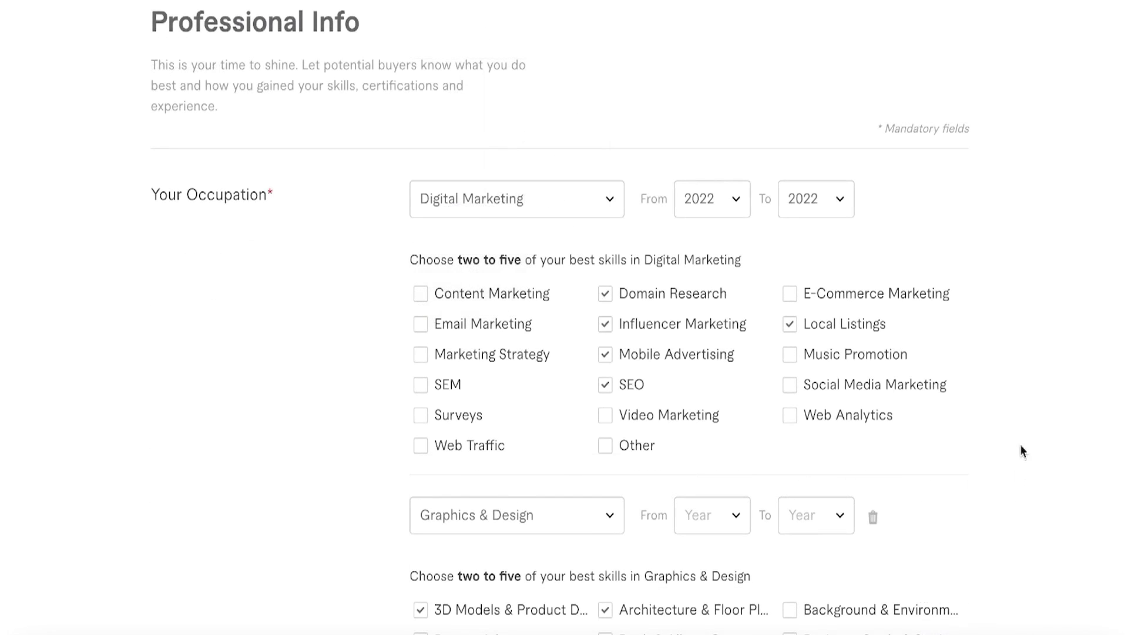
Step: Examine the Professional Info form's occupation, skills, education, certification and personal website fields
scroll(1020, 419, down, 3)
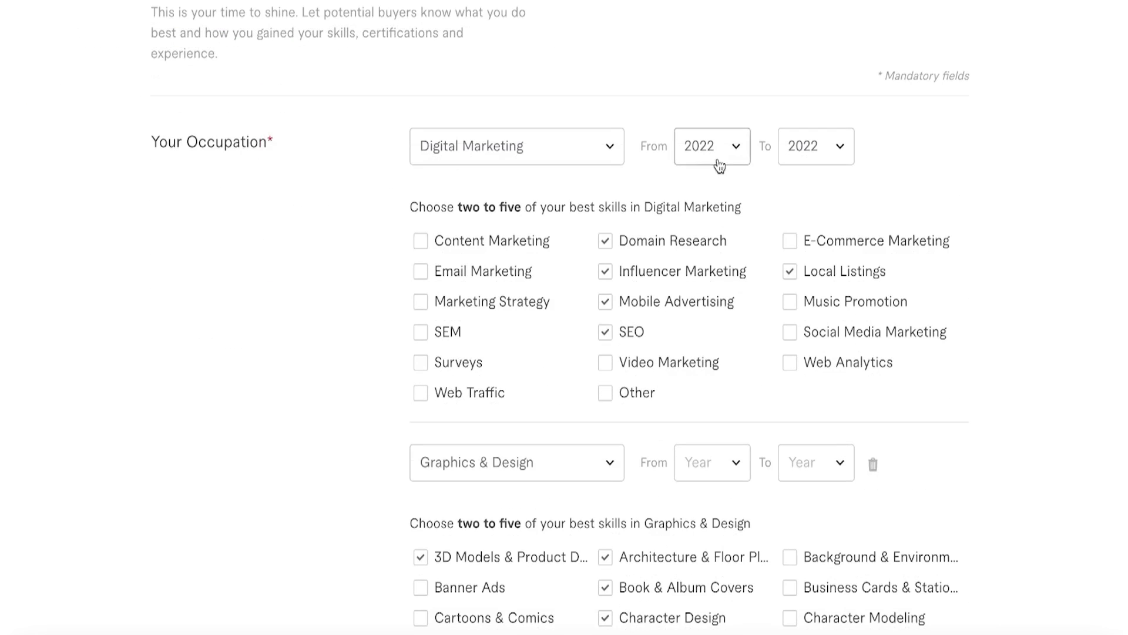
scroll(646, 340, down, 3)
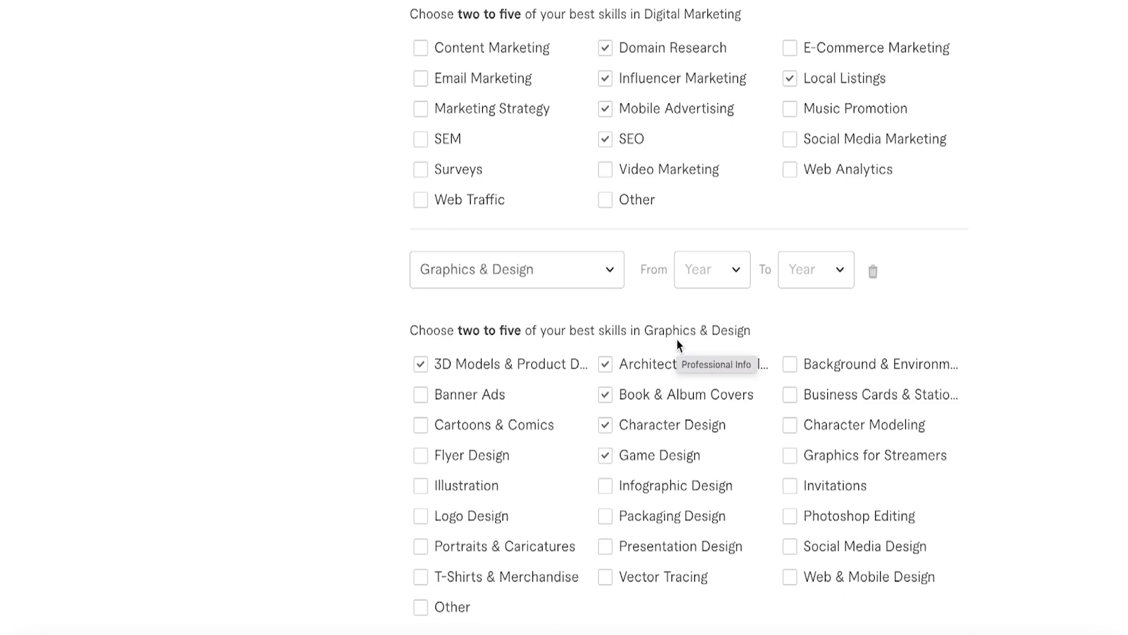
scroll(670, 254, up, 4)
click(565, 178)
click(967, 153)
scroll(744, 442, down, 6)
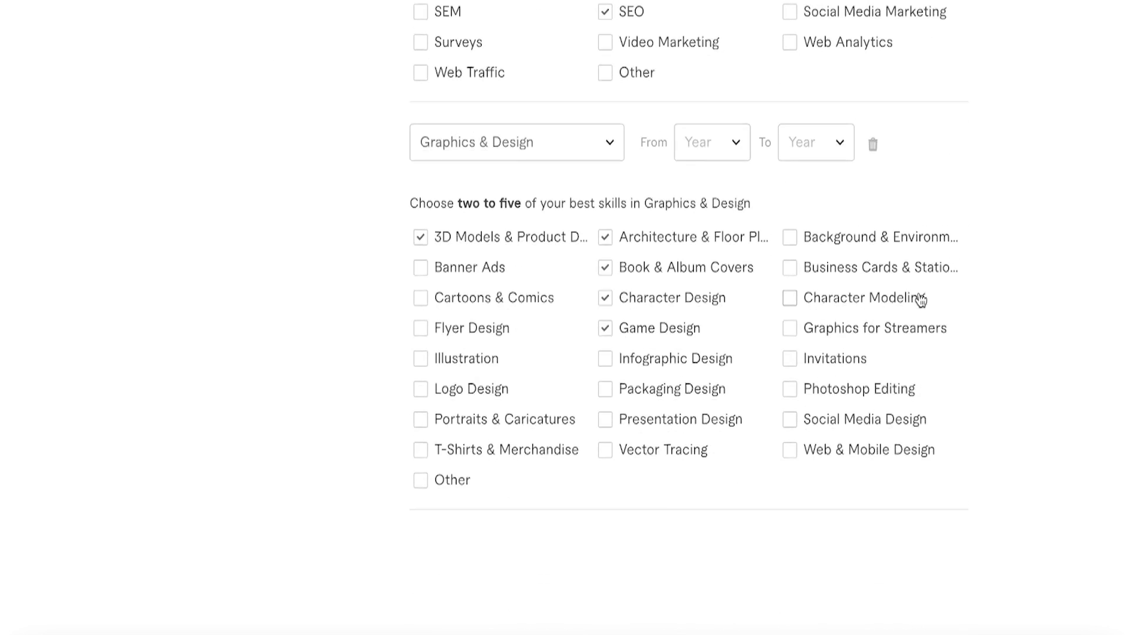
scroll(920, 299, down, 8)
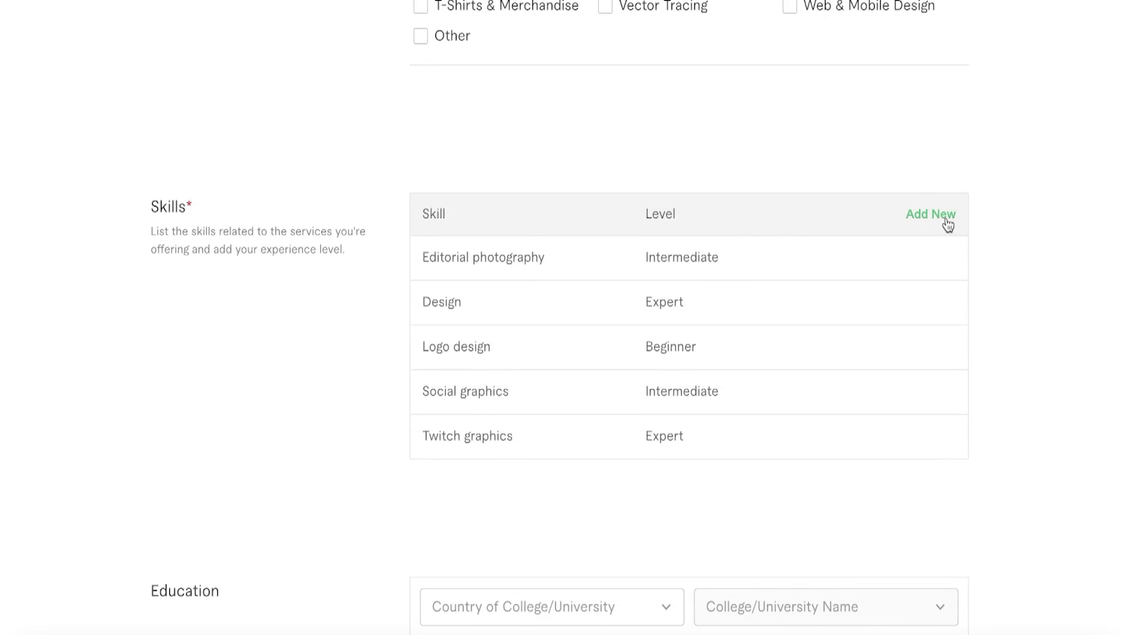
scroll(771, 491, down, 5)
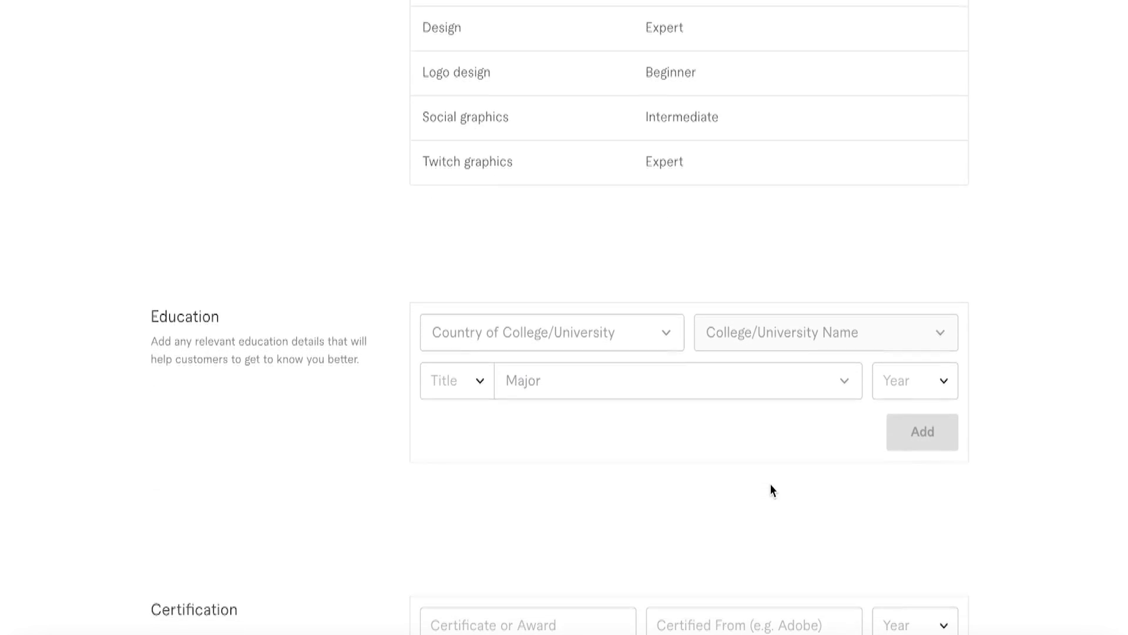
scroll(773, 491, down, 7)
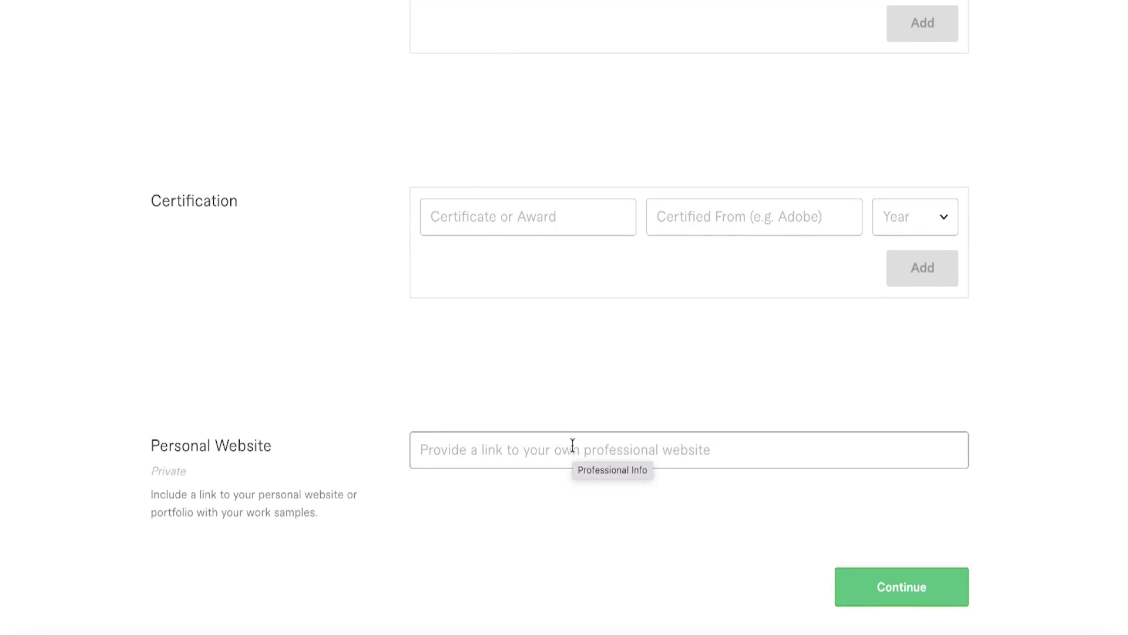
Step: Continue past the Professional Info and Linked Accounts pages to Account Security
click(881, 583)
scroll(612, 326, down, 5)
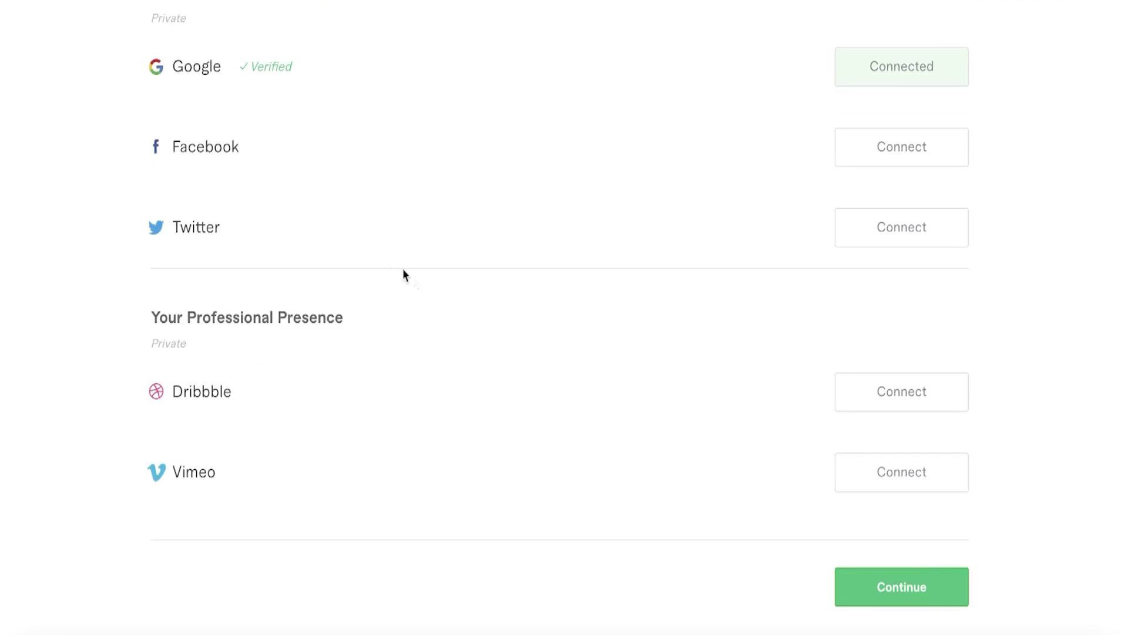
click(867, 584)
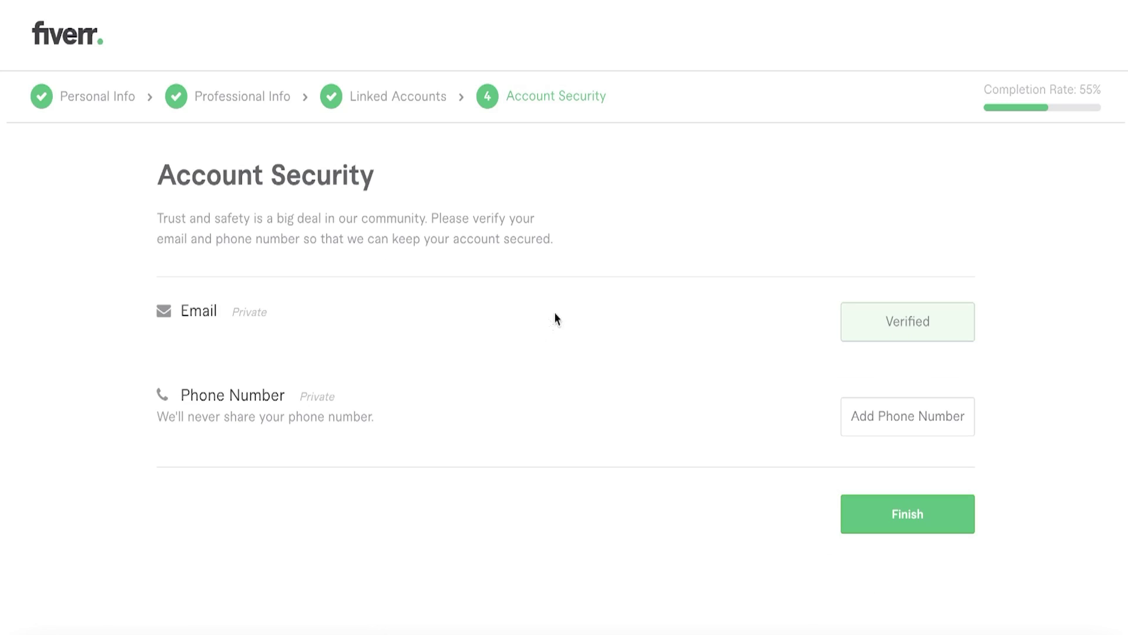
Step: Try to finish the seller profile from Account Security, dismissing the profile completion notice
click(881, 544)
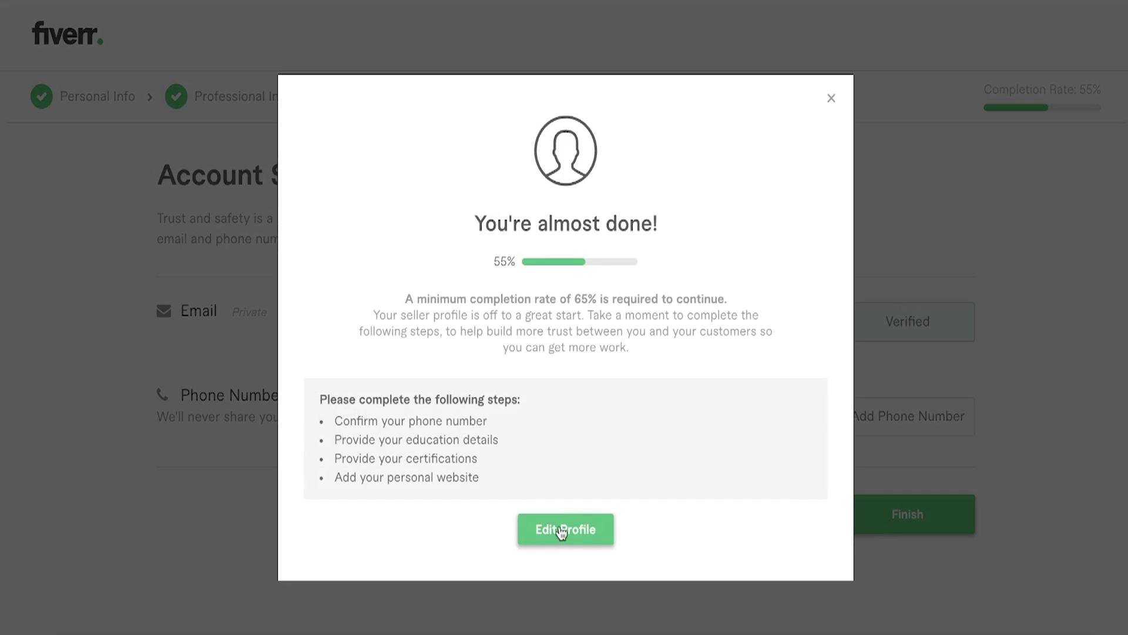
click(831, 98)
click(910, 523)
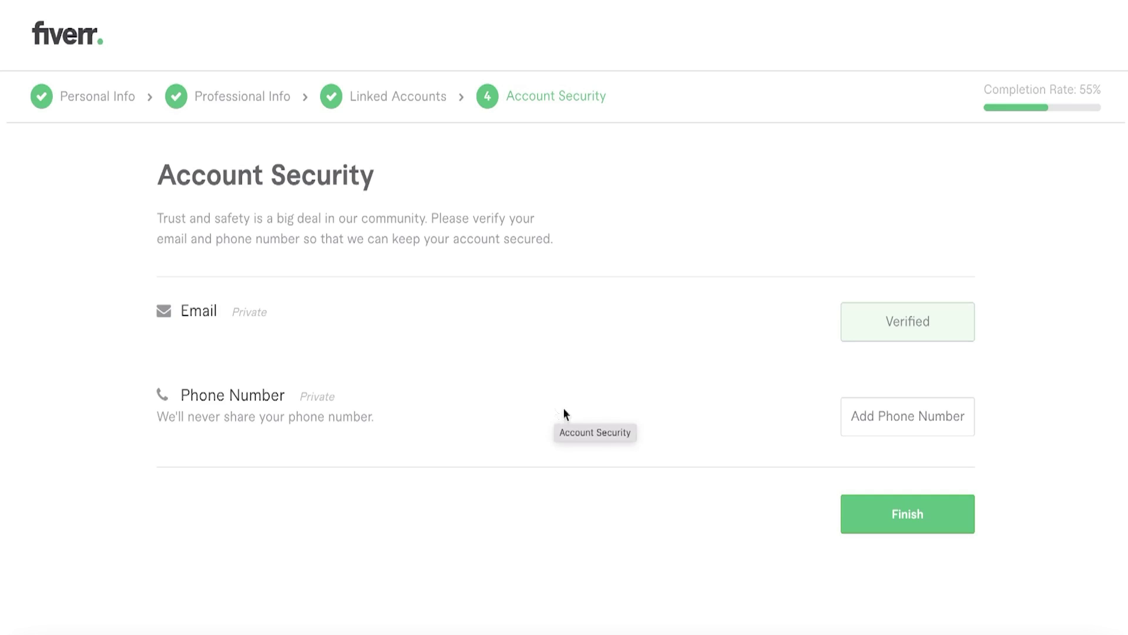
click(901, 512)
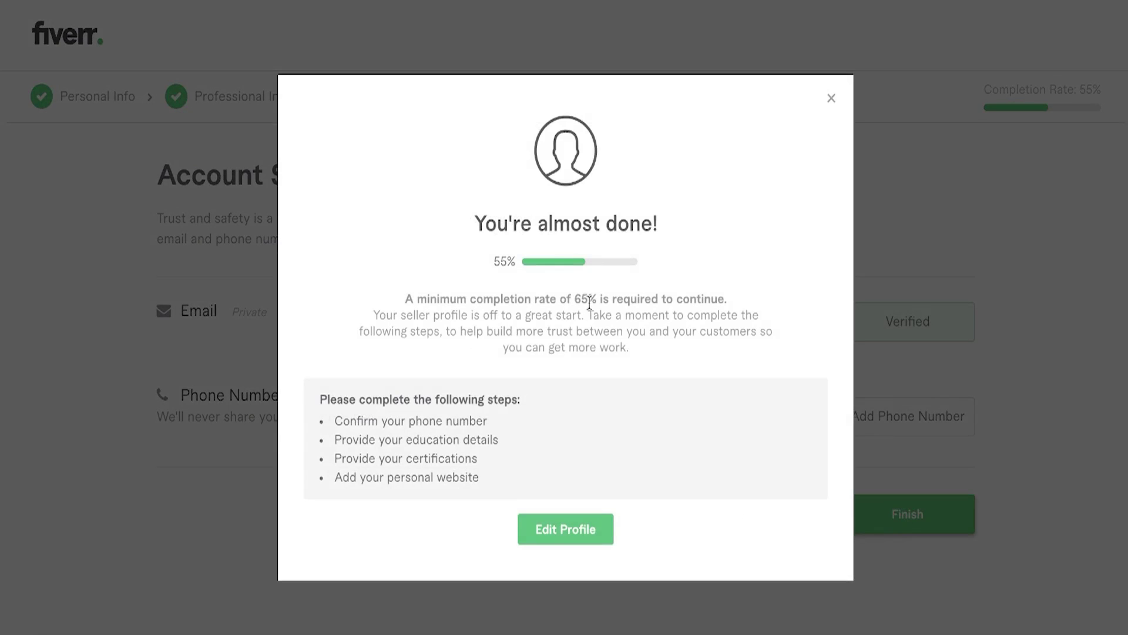
click(831, 98)
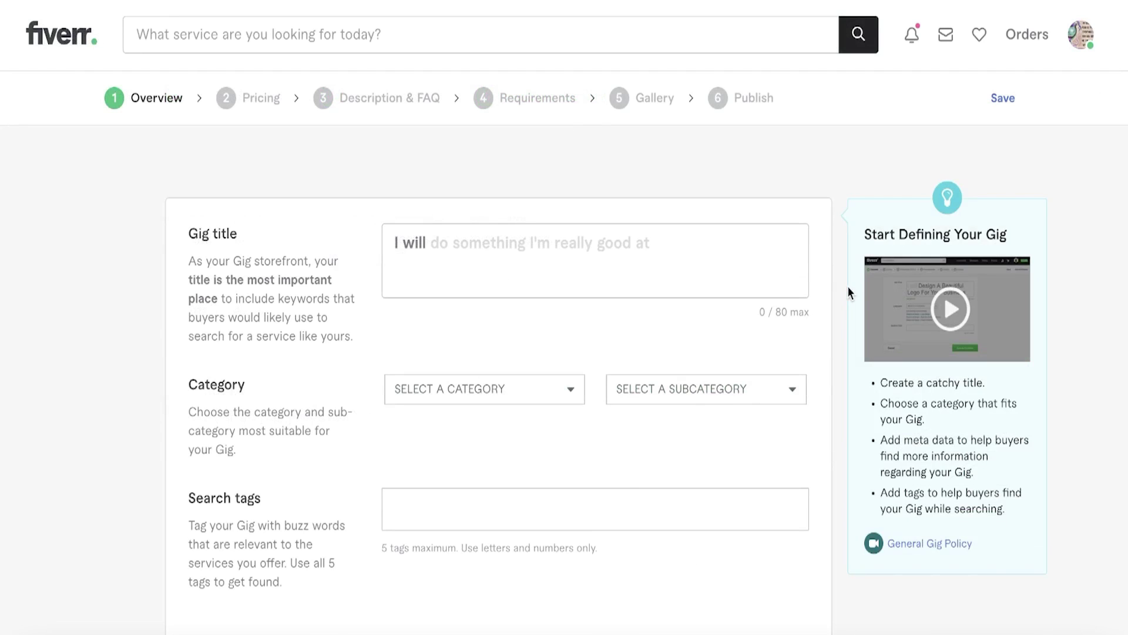
Step: Complete the gig title as "I will create logos for your business"
click(659, 277)
scroll(380, 252, down, 2)
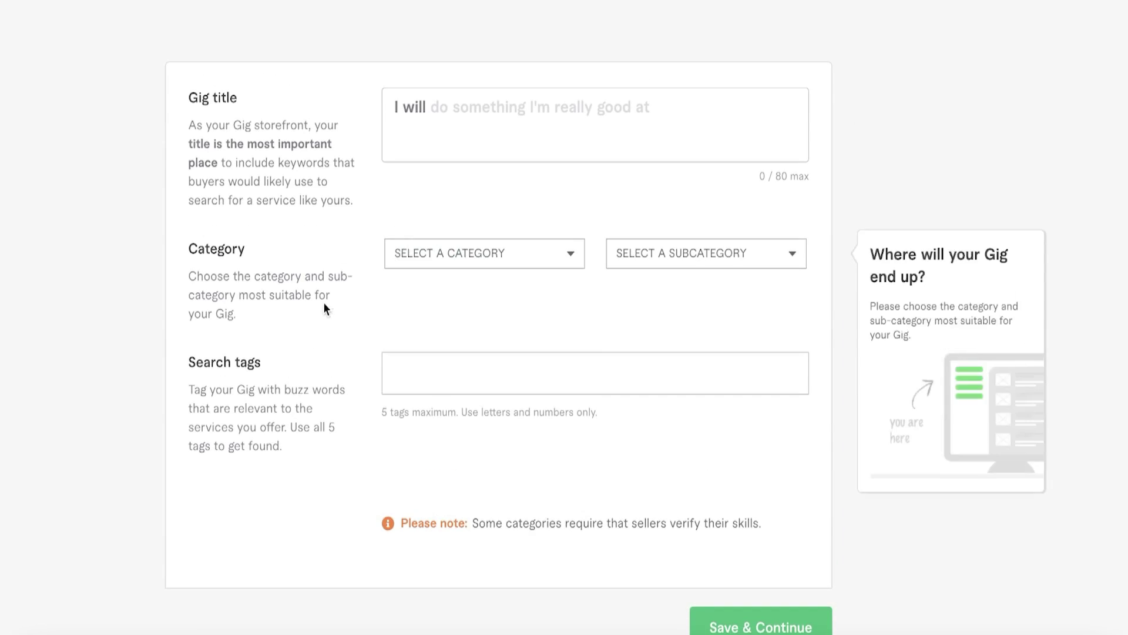
scroll(335, 303, up, 1)
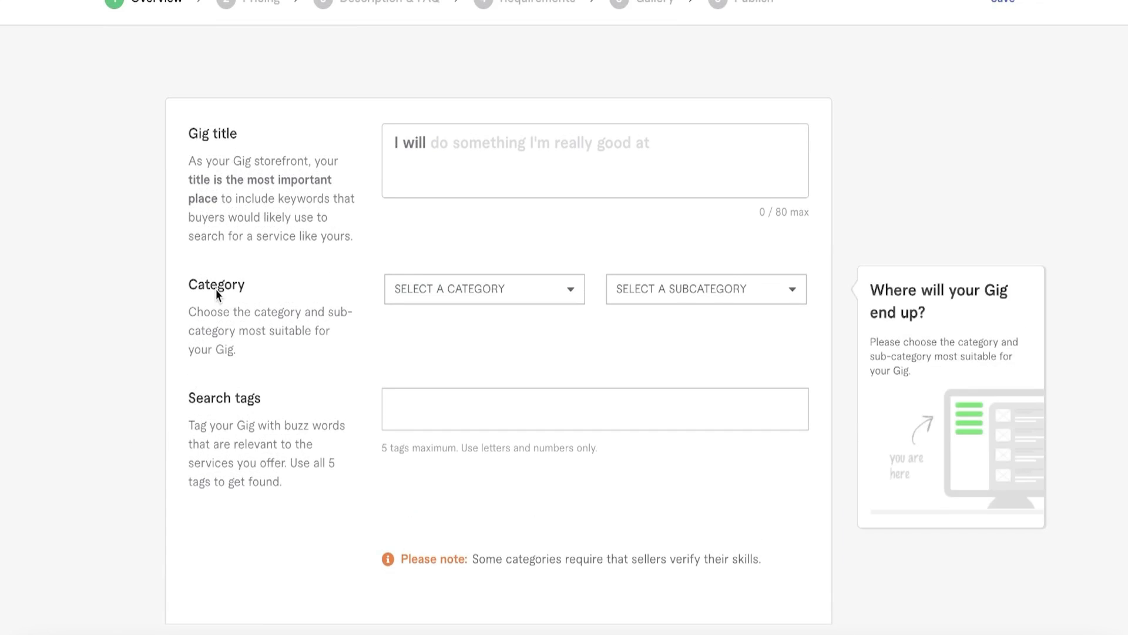
scroll(216, 289, up, 1)
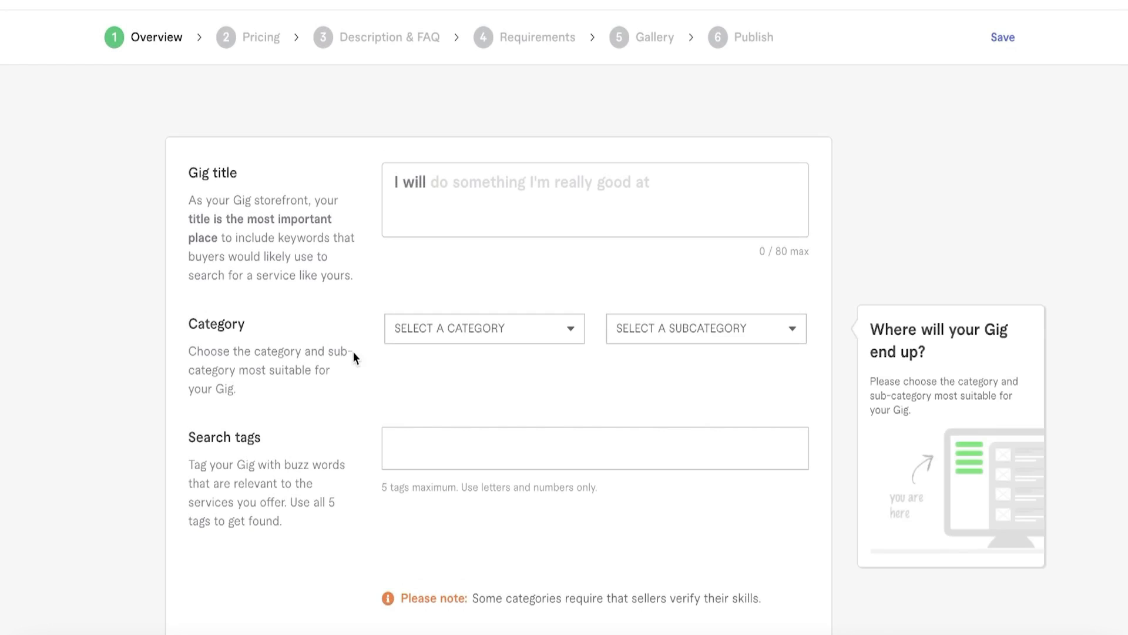
click(544, 189)
text(create logos for your business)
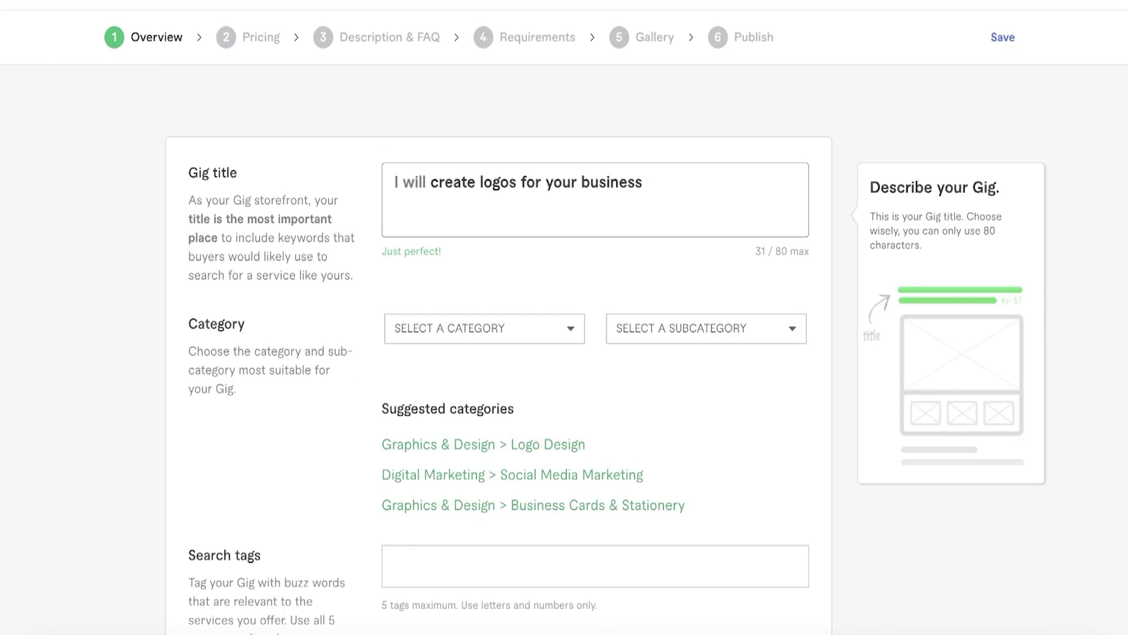
Step: Assign the gig to the Graphics & Design category with the Logo Design subcategory
click(461, 330)
click(460, 332)
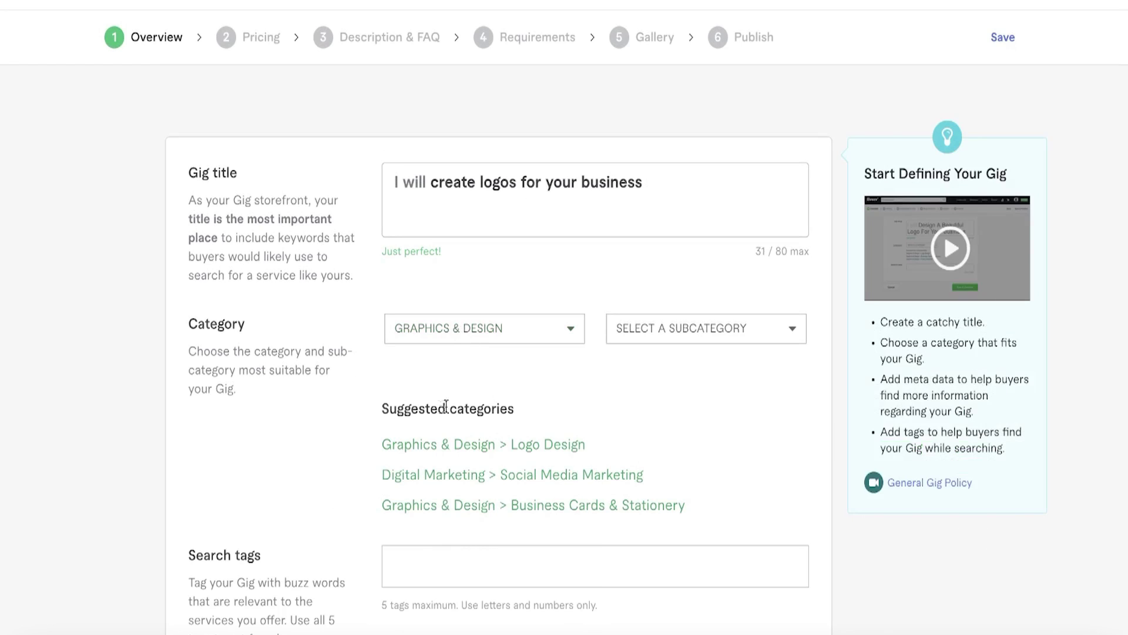
click(693, 340)
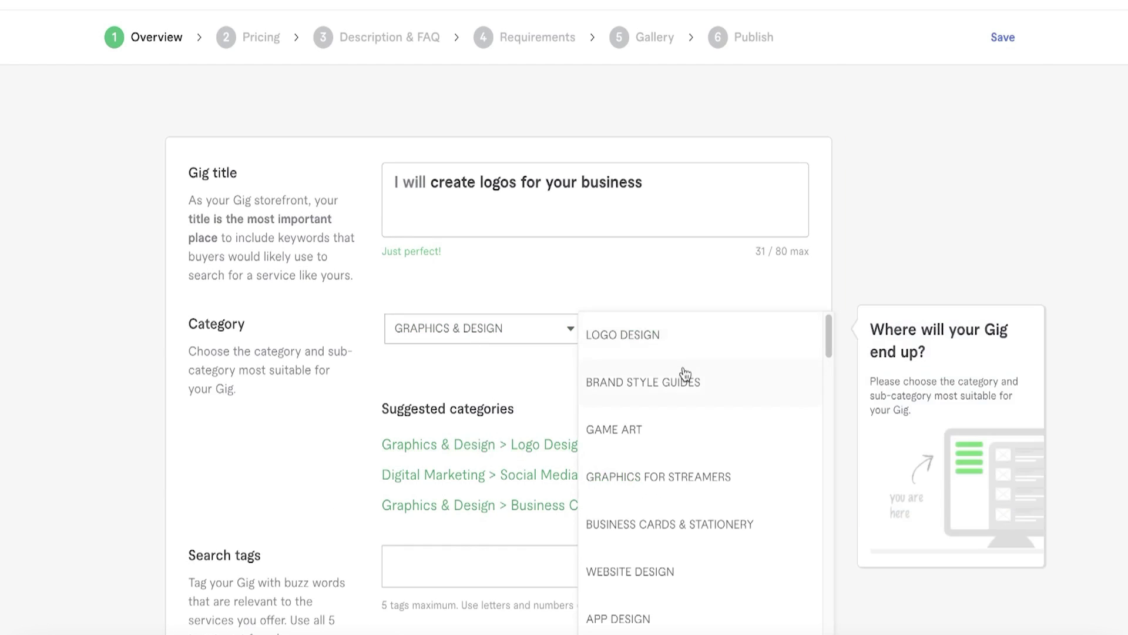
click(688, 335)
Step: Set the logo style in the gig metadata to Minimalist
scroll(689, 298, down, 7)
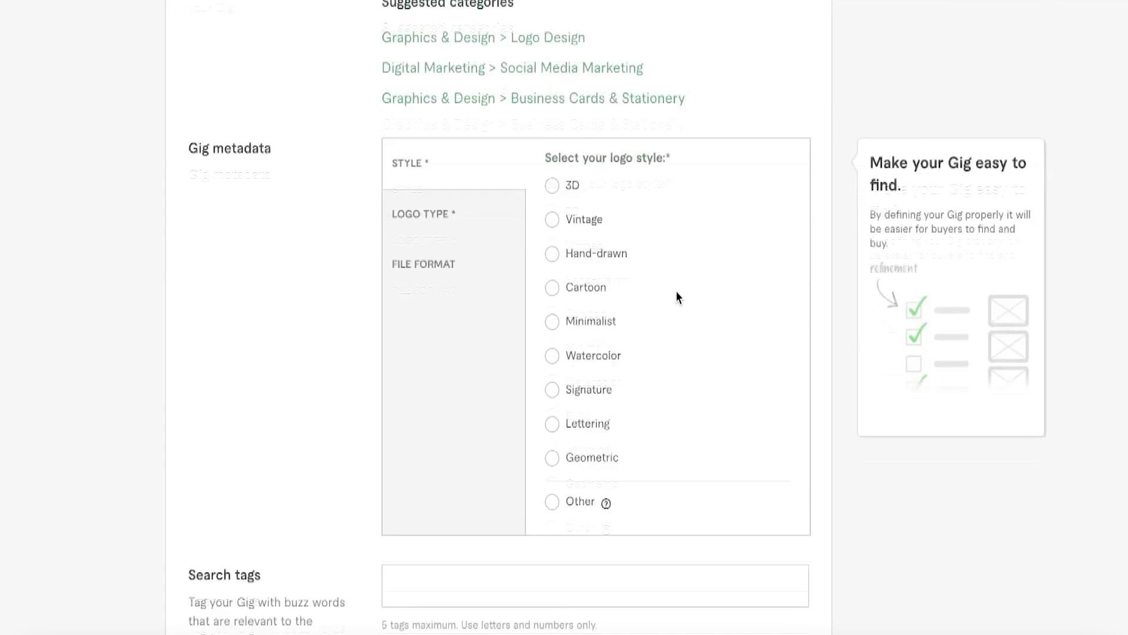
scroll(676, 290, down, 2)
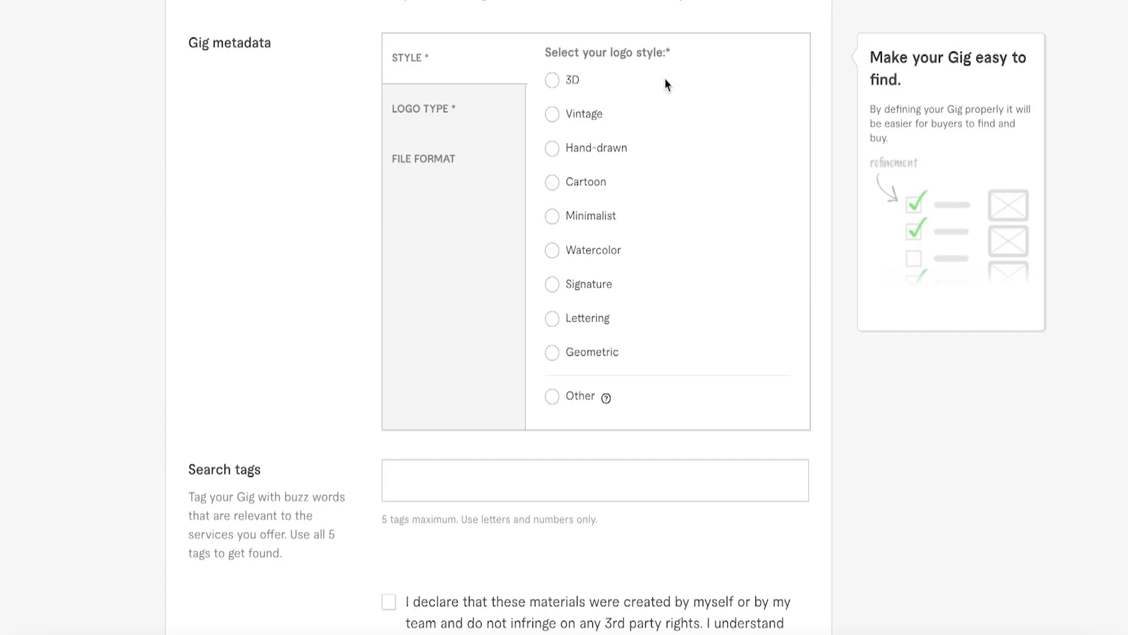
click(594, 149)
click(573, 107)
click(589, 394)
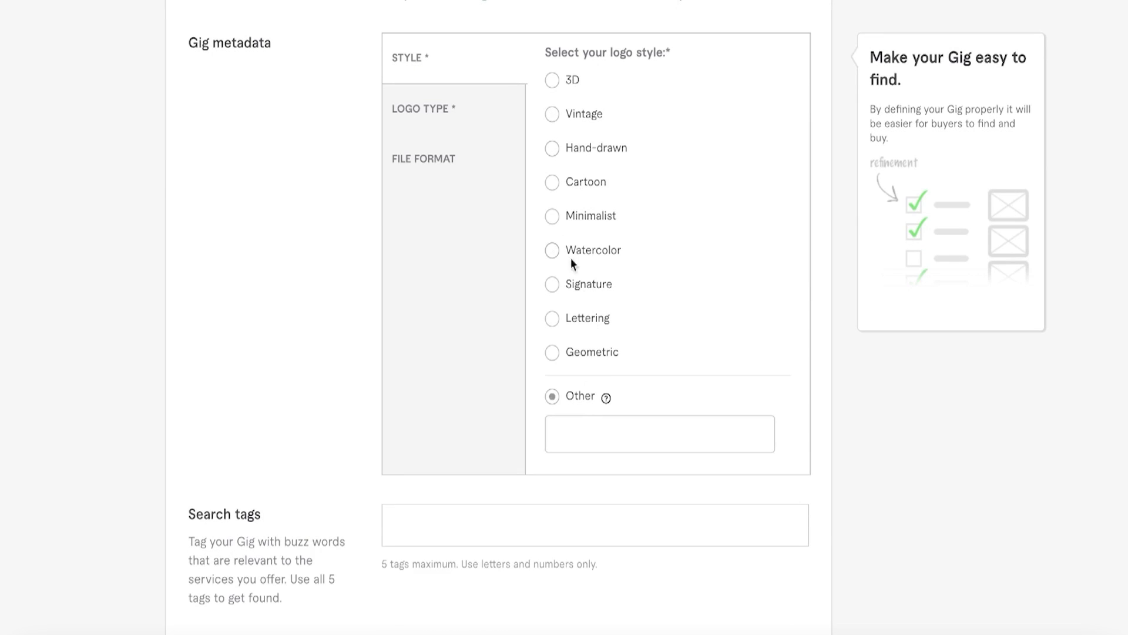
click(584, 290)
click(598, 254)
click(601, 215)
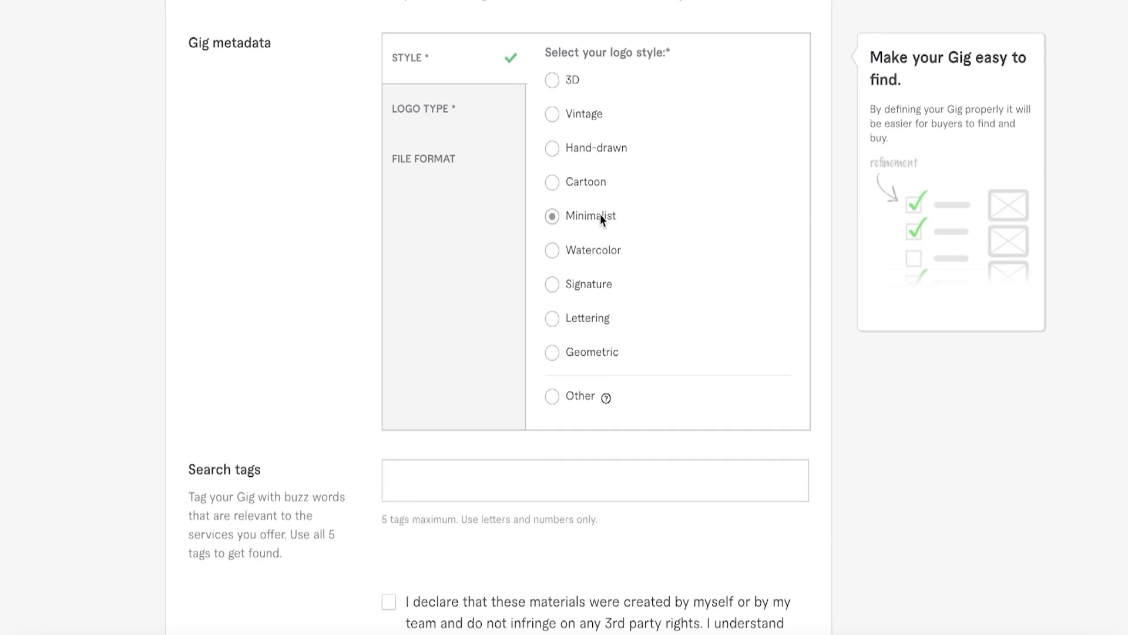
Step: Choose Wordmark as the logo type and JPG, PDF and PNG as the provided file formats in the gig metadata
click(424, 126)
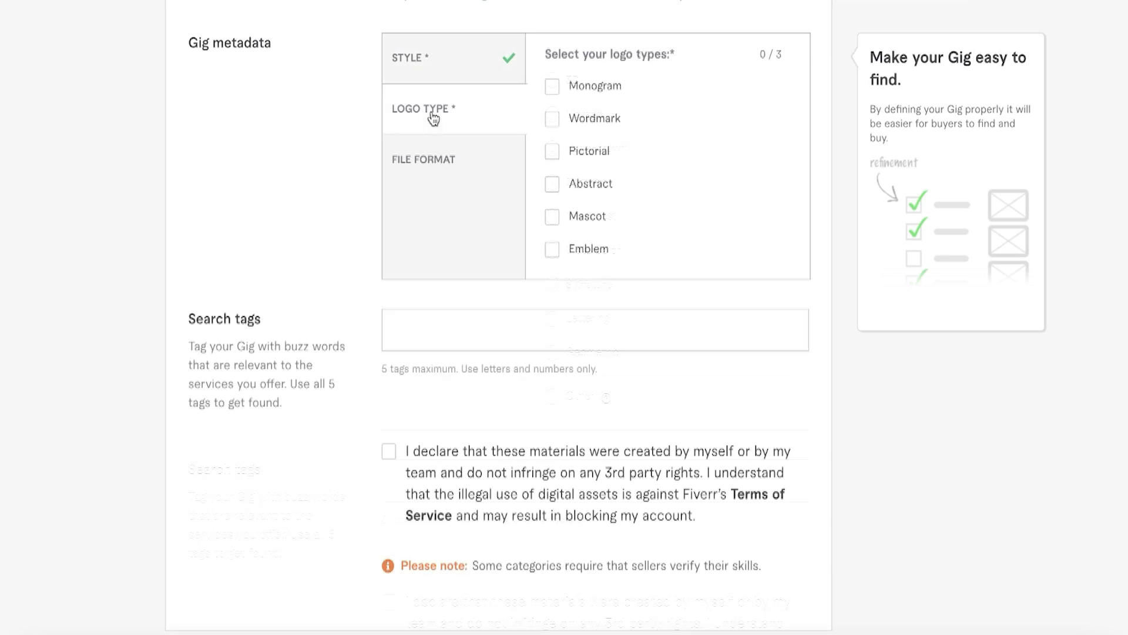
click(609, 117)
click(424, 179)
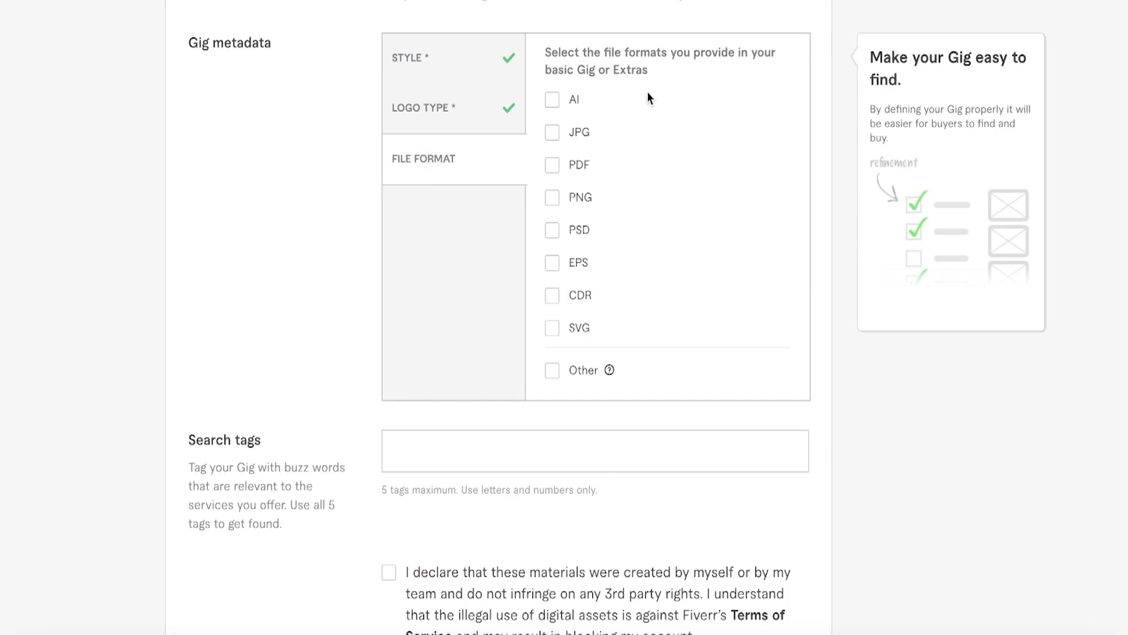
click(571, 134)
click(566, 168)
click(556, 202)
Step: Add "logo" and "company logo" as search tags for the gig
scroll(444, 376, down, 1)
scroll(440, 381, down, 4)
click(487, 299)
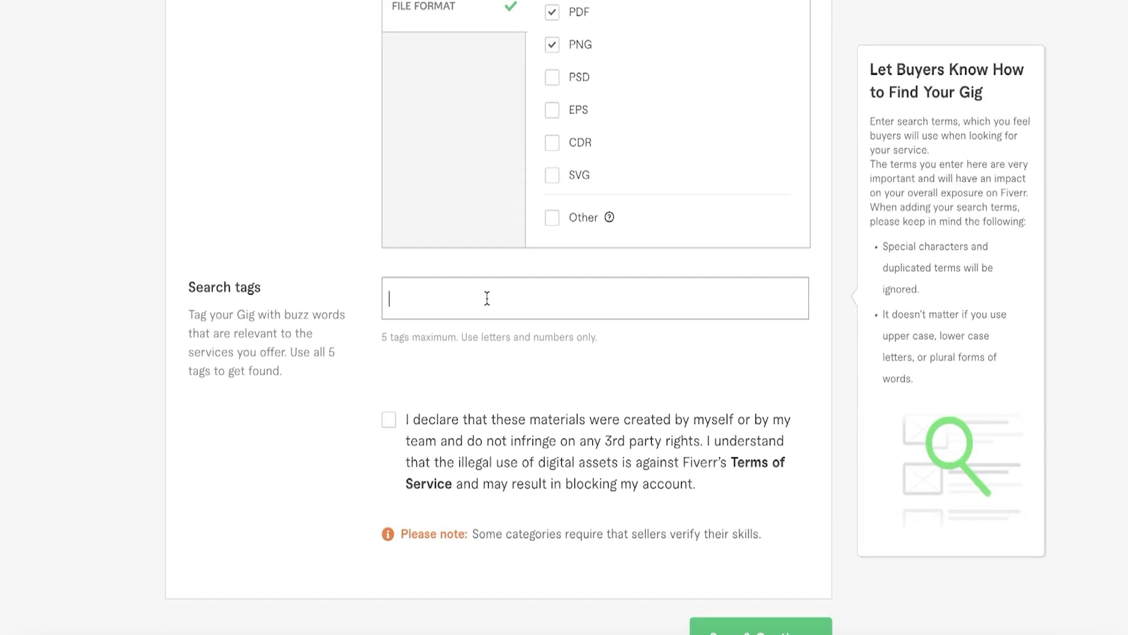
text(logo)
key(Return)
text(company logo)
key(Return)
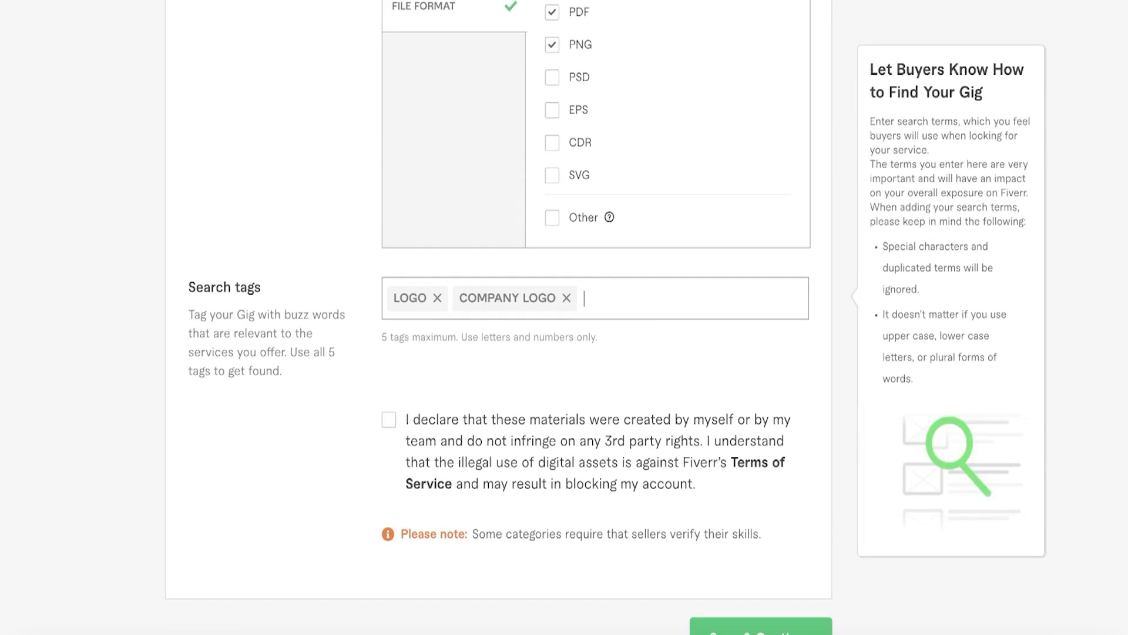
Step: Accept the declaration of original materials and save the gig overview to continue
click(422, 420)
scroll(657, 604, down, 3)
click(777, 425)
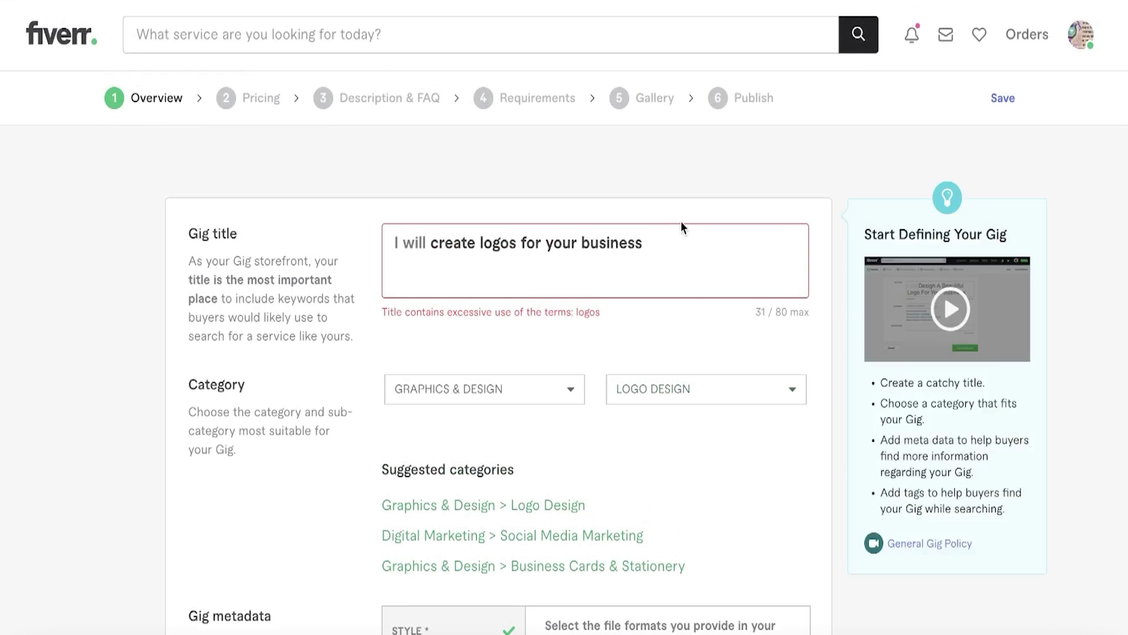
Step: Set the Basic package's delivery time to 5 days
scroll(507, 121, down, 3)
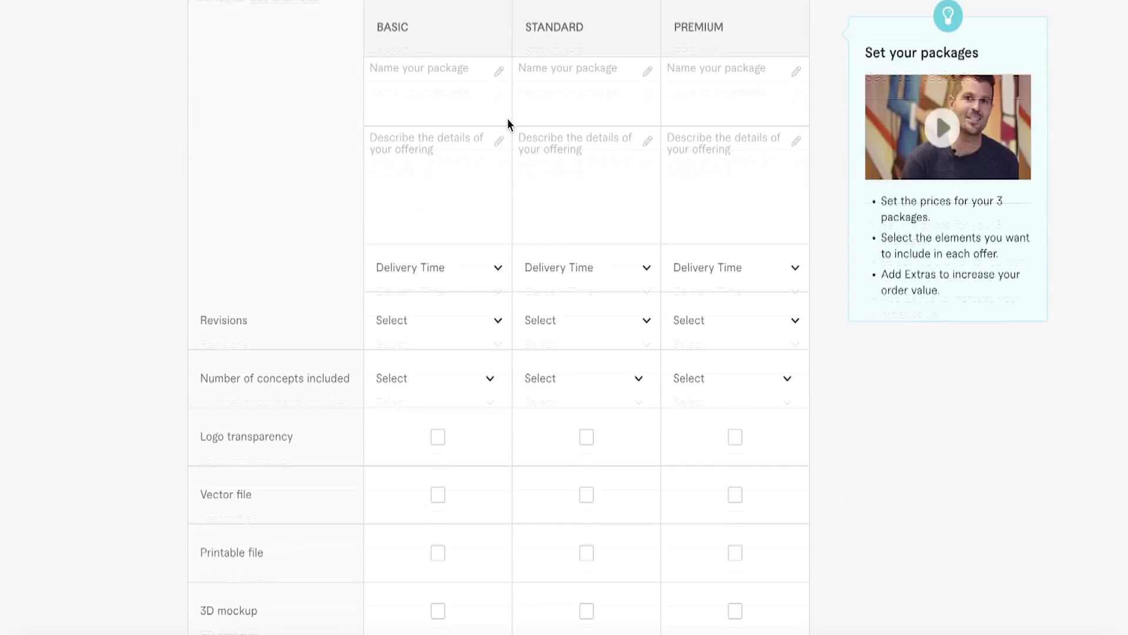
click(446, 277)
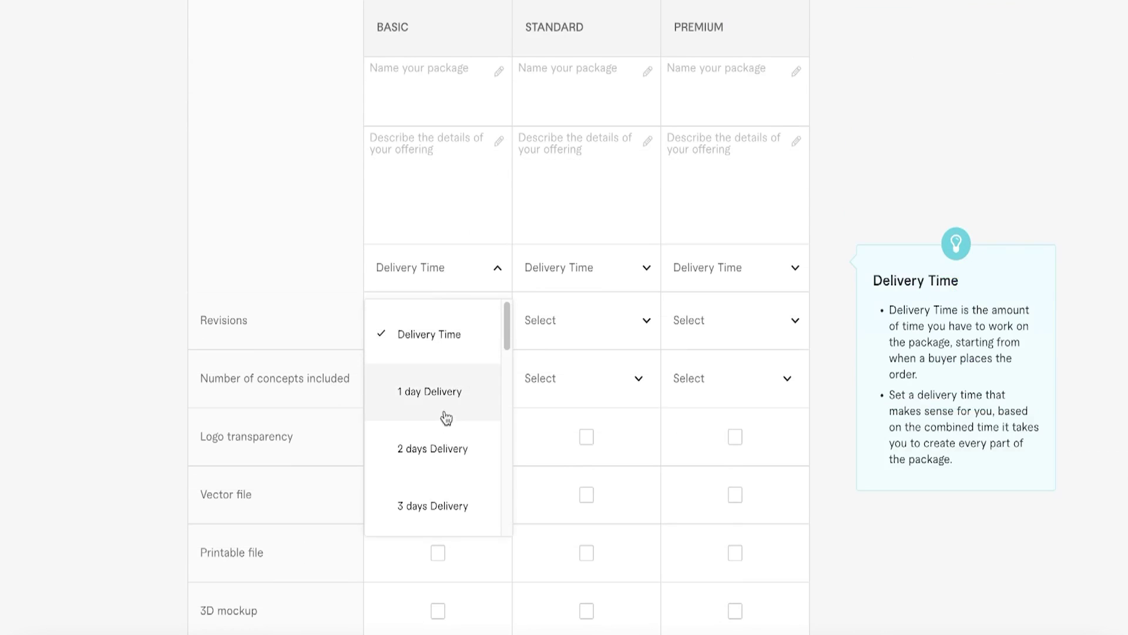
click(296, 123)
scroll(296, 125, up, 1)
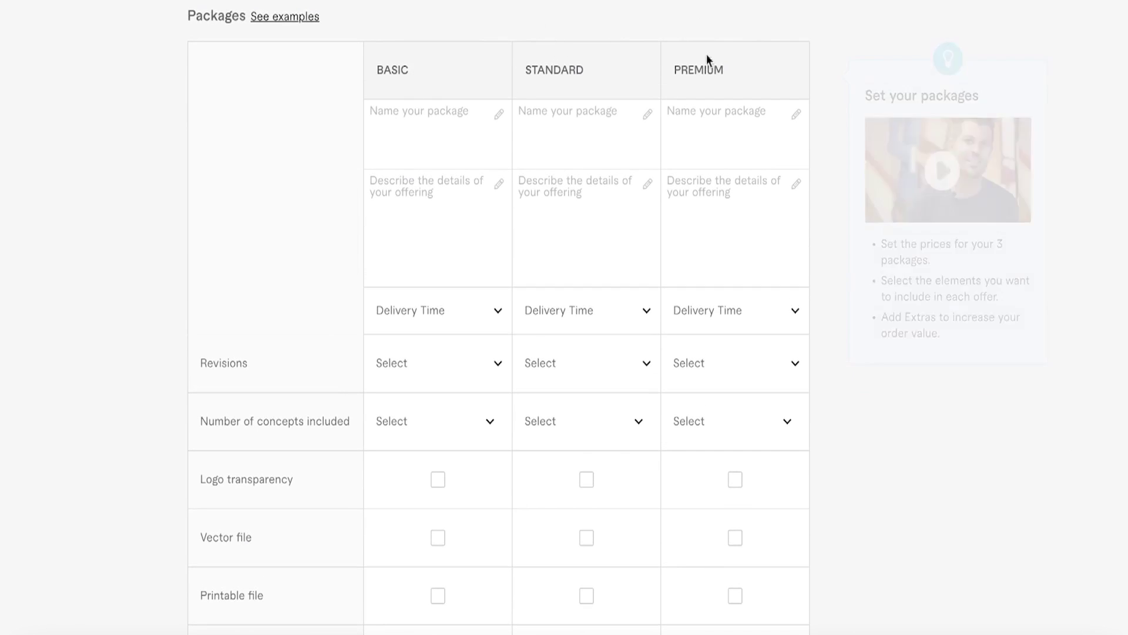
click(401, 311)
scroll(417, 423, down, 3)
click(434, 452)
scroll(337, 324, down, 1)
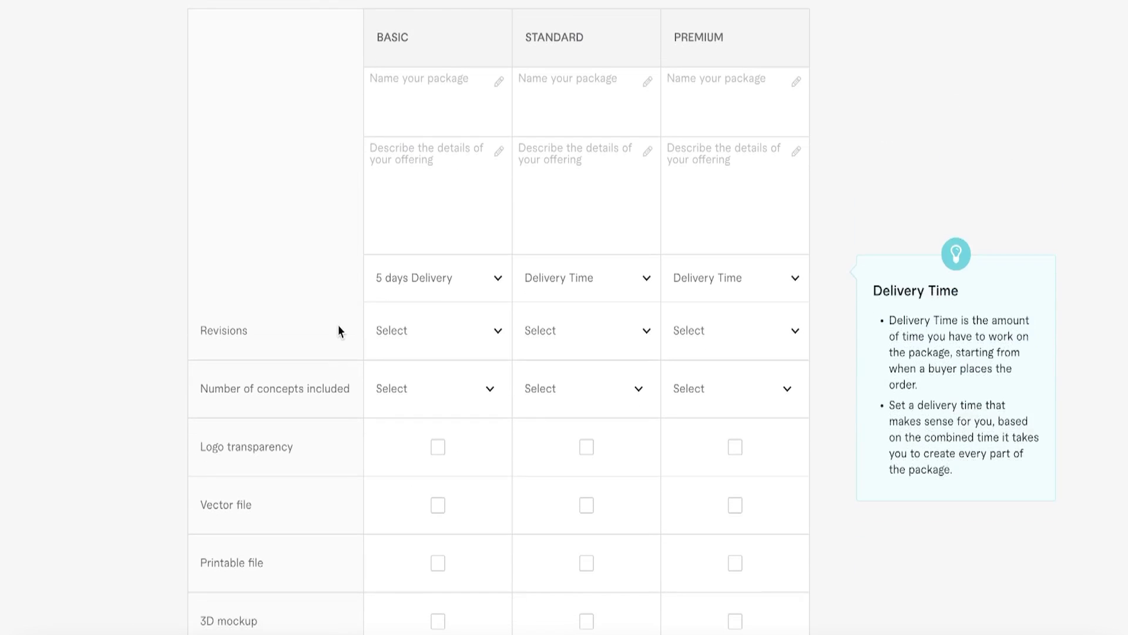
Step: Give the Basic package 0 revisions and 2 included concepts
click(461, 332)
click(428, 461)
click(435, 413)
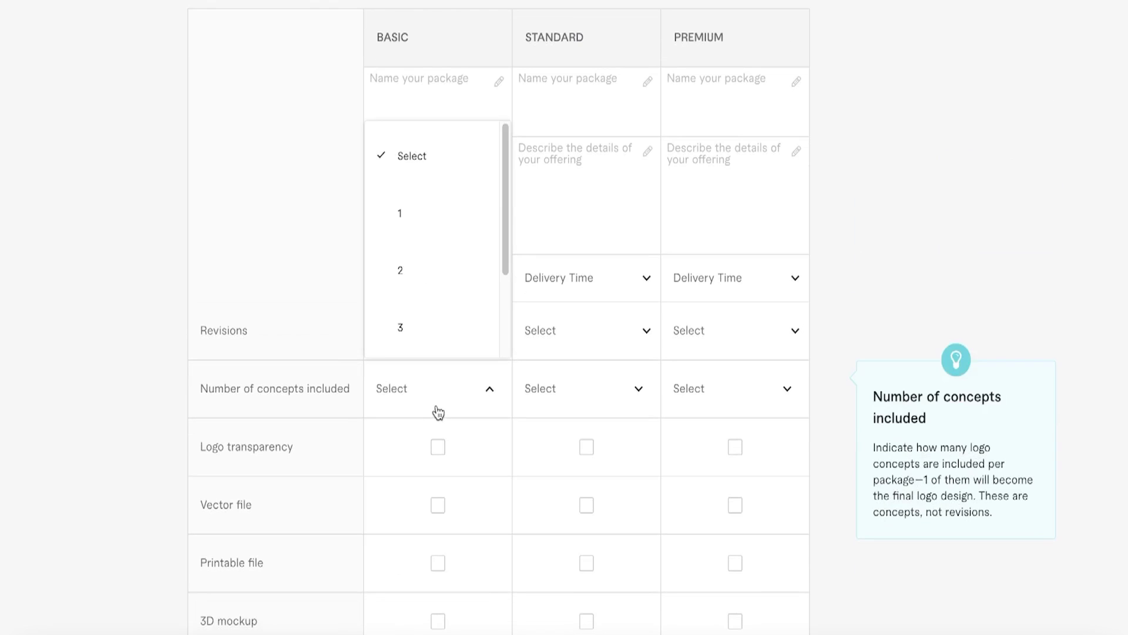
click(426, 277)
Step: Include logo transparency and a vector file in the Basic package
scroll(178, 295, down, 10)
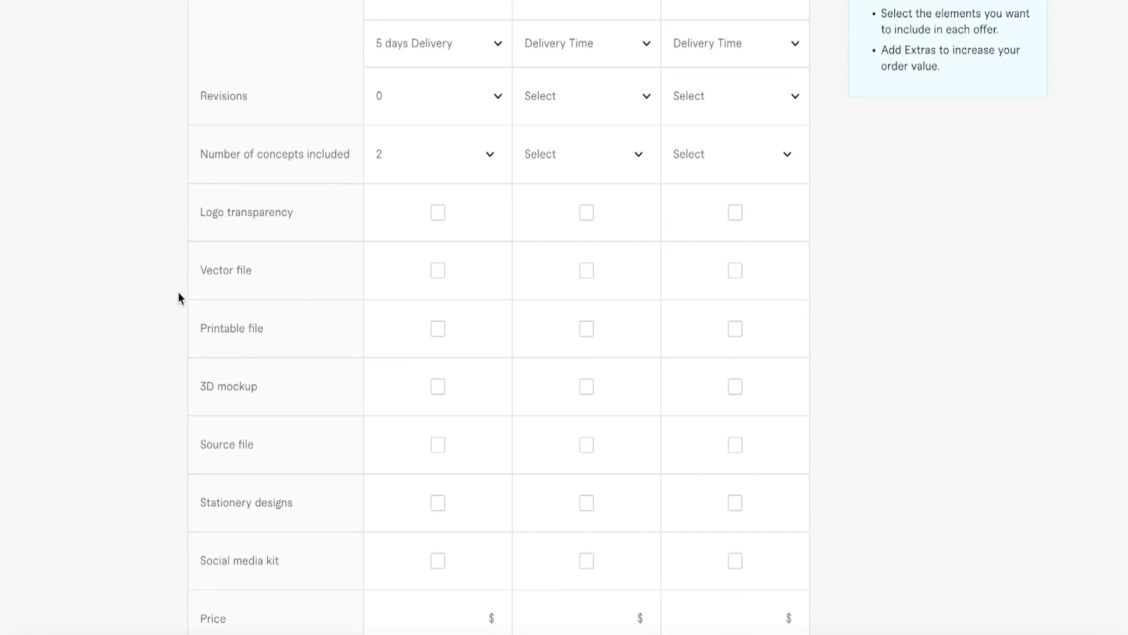
scroll(394, 215, up, 7)
scroll(400, 208, down, 10)
scroll(411, 221, up, 15)
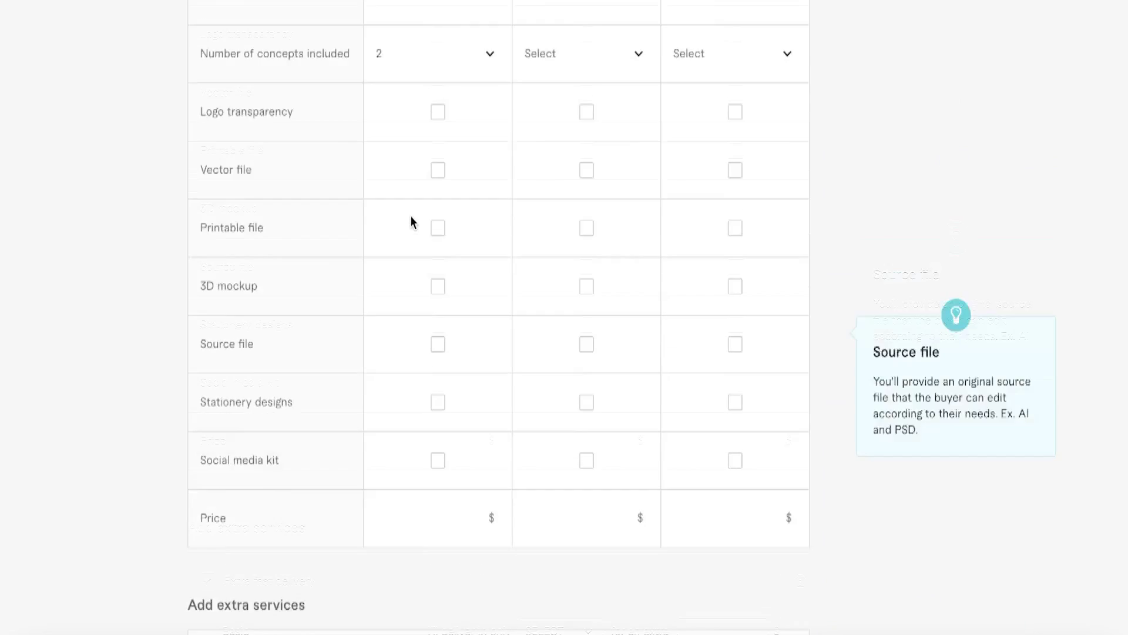
scroll(467, 290, down, 3)
scroll(465, 301, down, 1)
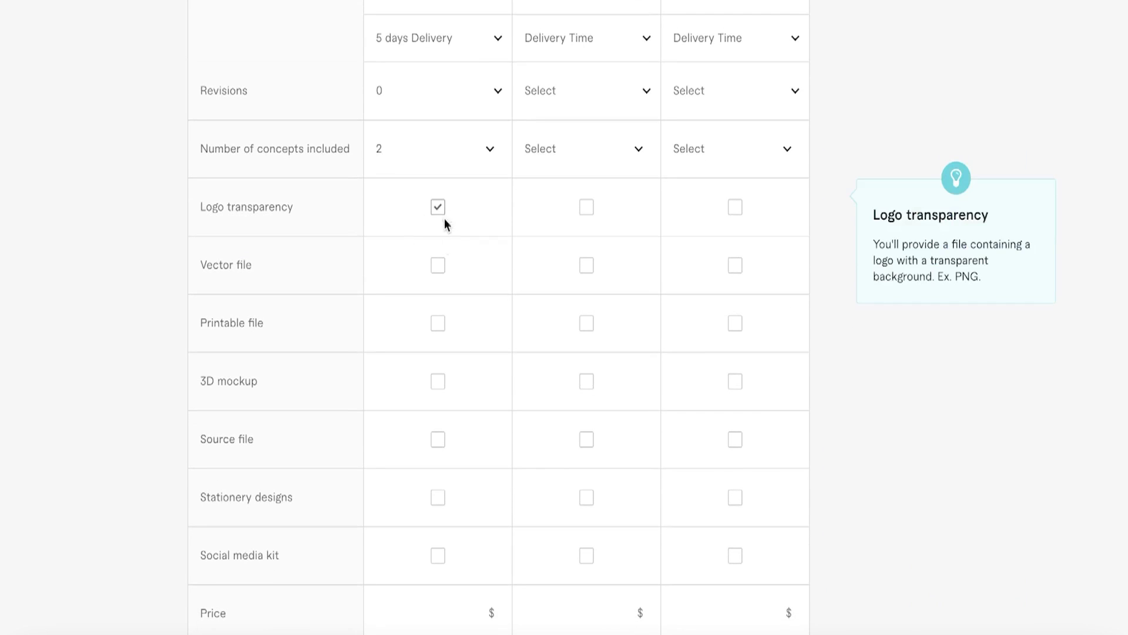
click(440, 269)
Step: Set the Standard package to 3 days delivery, 1 revision and 3 included concepts
scroll(506, 309, up, 7)
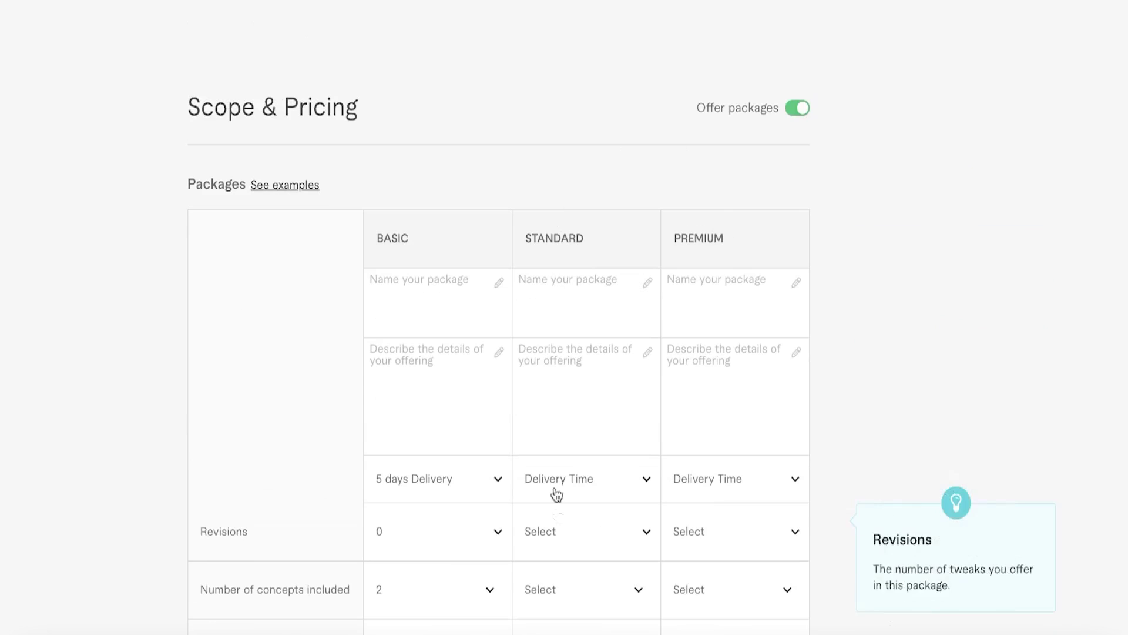
scroll(556, 495, down, 4)
click(565, 270)
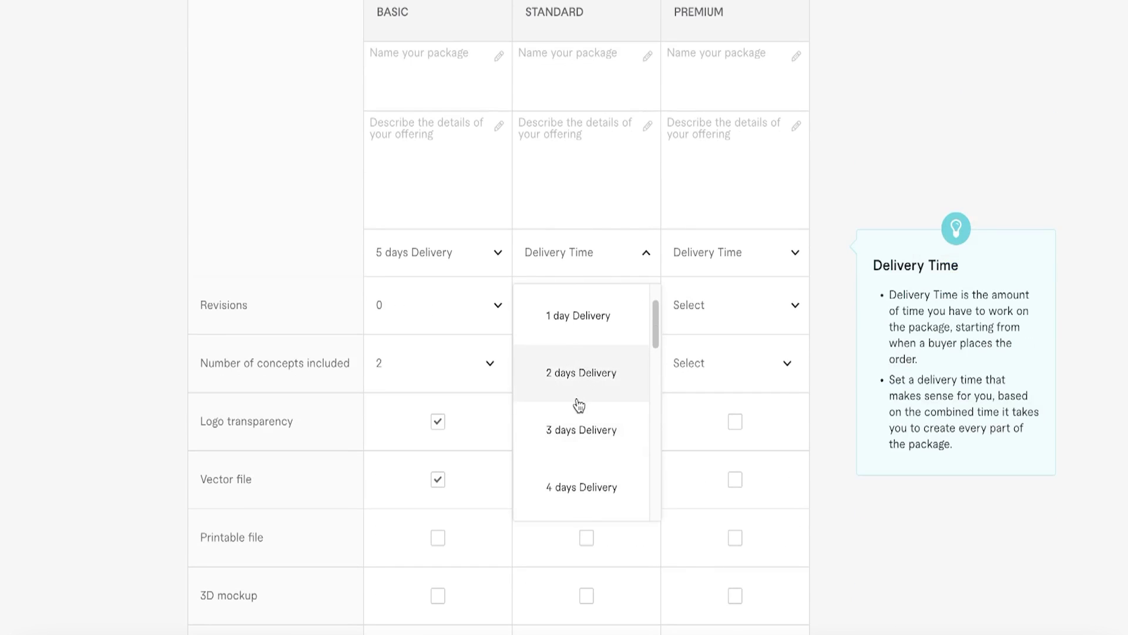
click(559, 430)
click(611, 305)
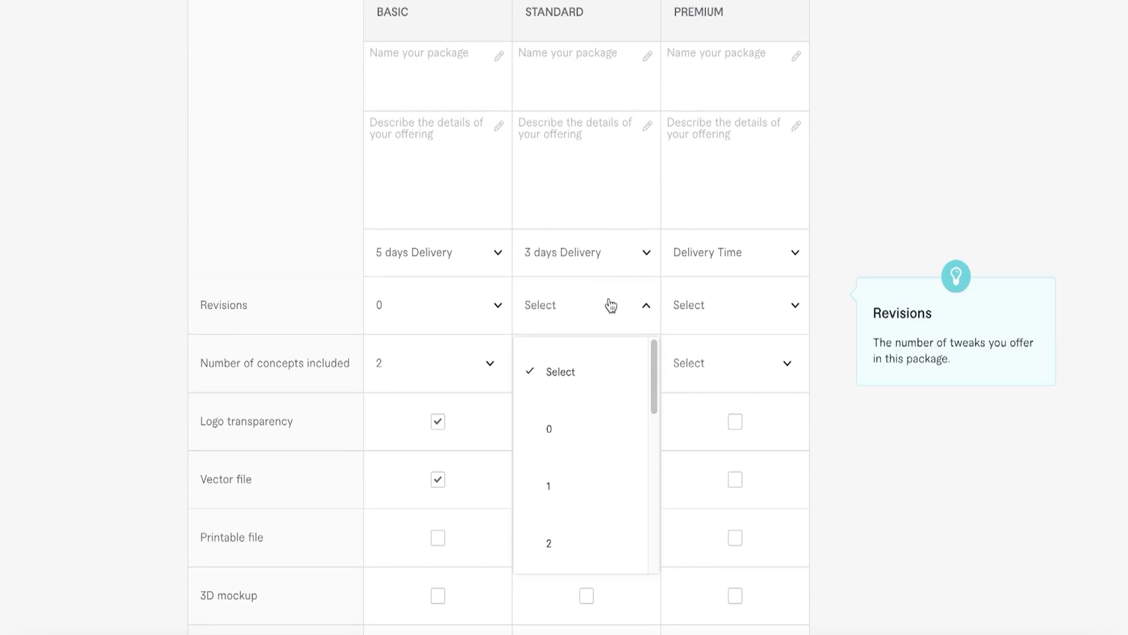
click(564, 503)
click(615, 356)
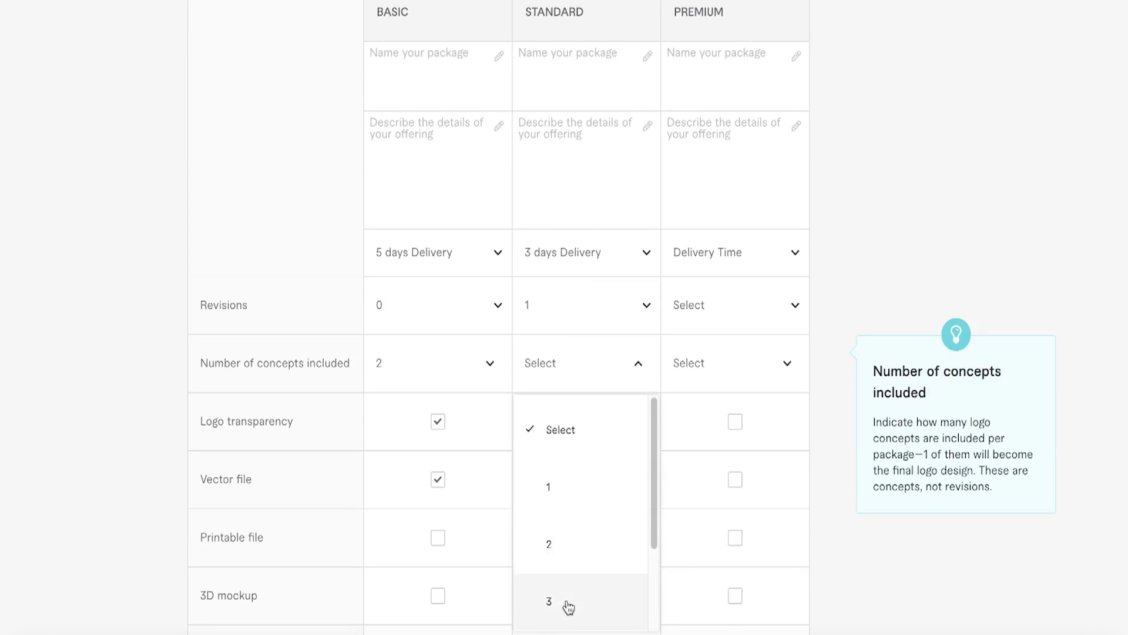
click(568, 606)
Step: Include logo transparency, vector file, printable file and 3D mockup in the Standard package
click(586, 421)
click(586, 479)
click(588, 540)
click(589, 599)
Step: Look over the package table and the extra services offered below the prices
scroll(647, 501, down, 2)
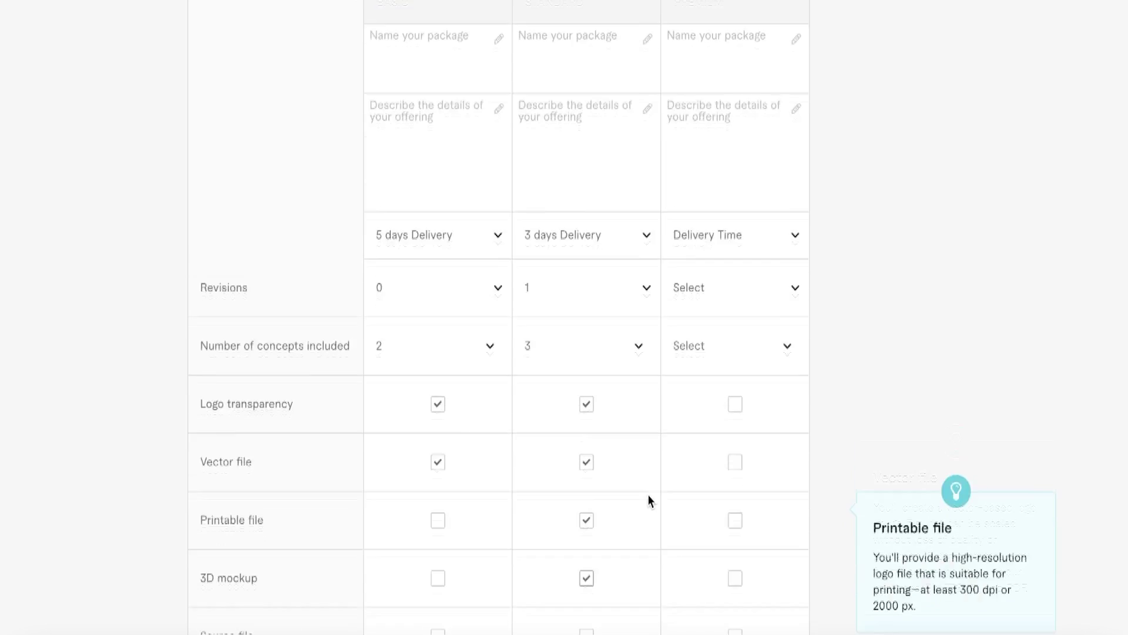
scroll(655, 494, up, 4)
scroll(744, 323, down, 10)
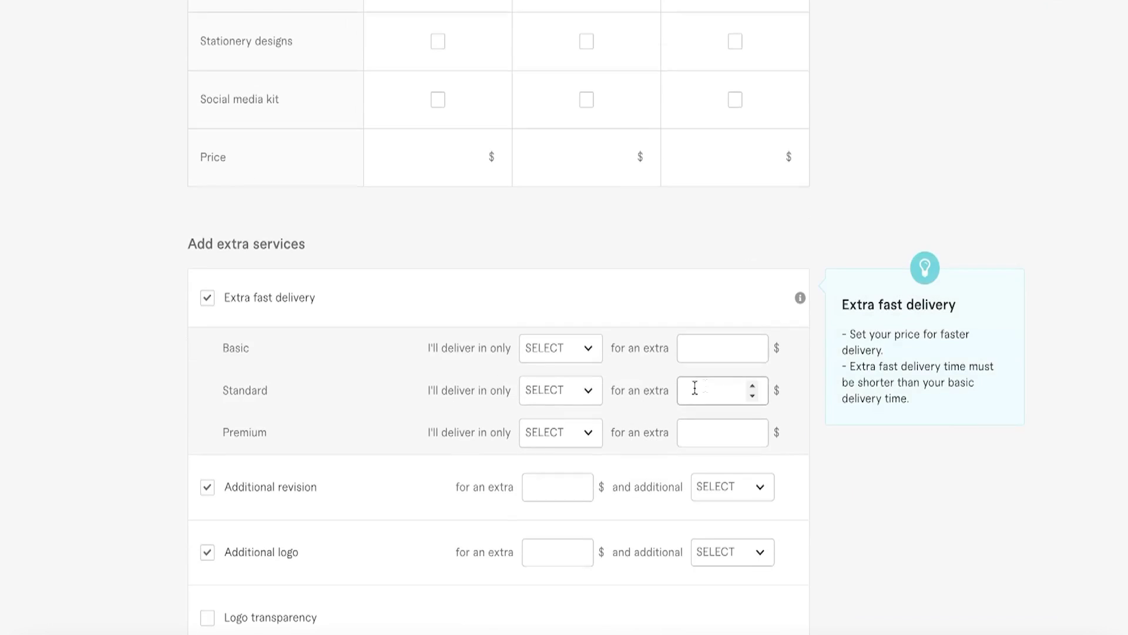
Step: Set the Premium package to 1 day delivery, 1 revision and 3 included concepts
scroll(743, 318, up, 11)
click(743, 421)
scroll(753, 315, down, 1)
click(739, 187)
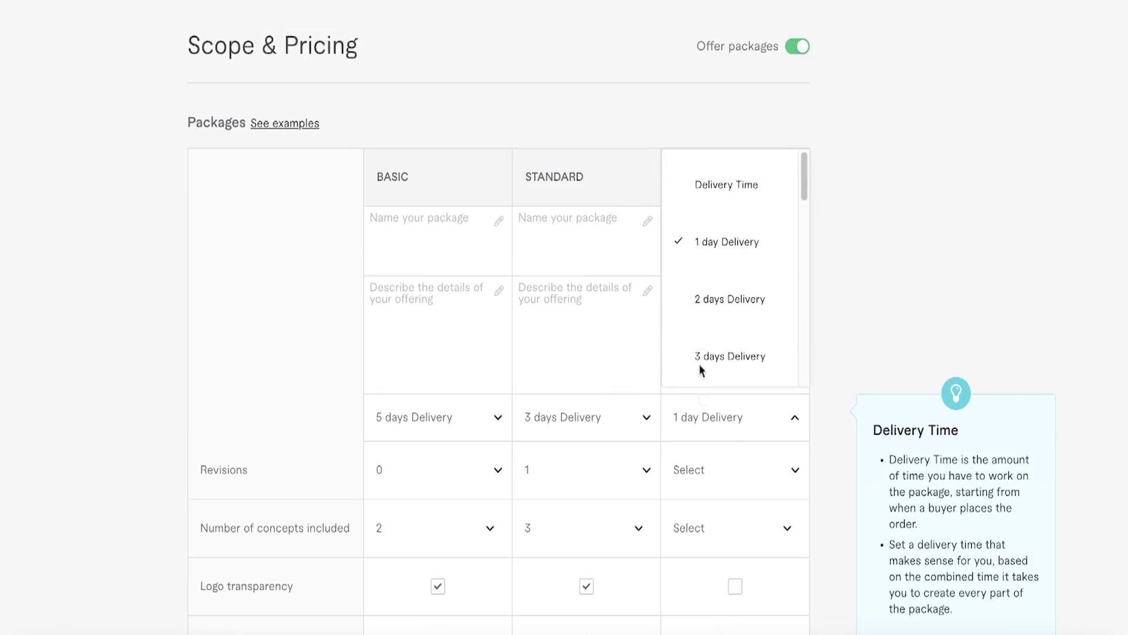
click(708, 246)
scroll(737, 377, down, 1)
click(752, 453)
click(721, 320)
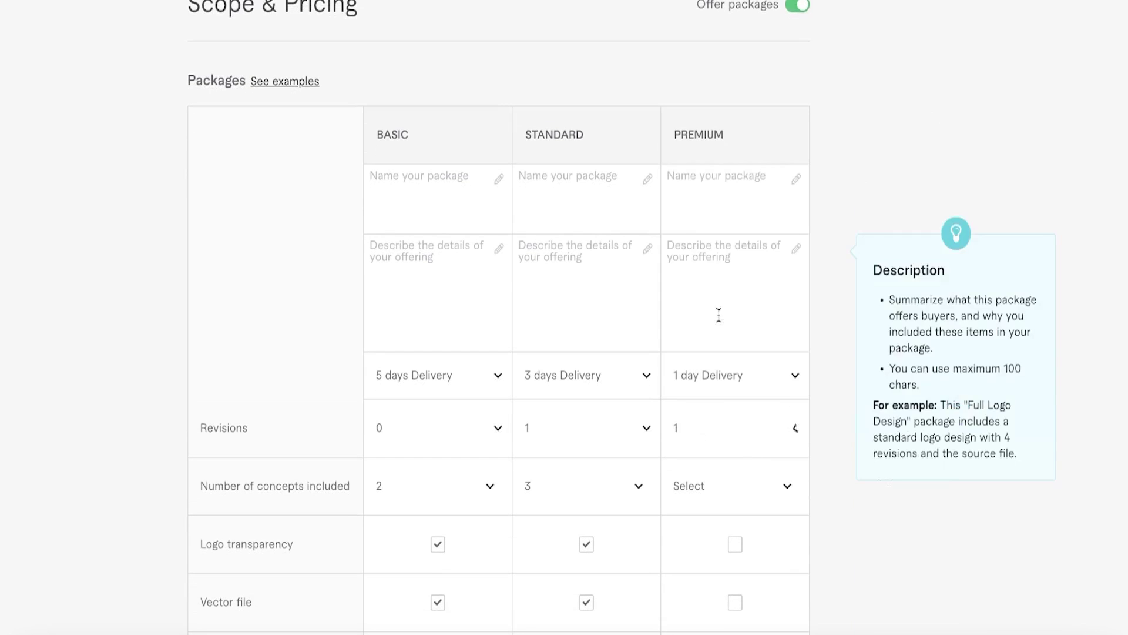
scroll(716, 470, down, 1)
click(716, 462)
click(717, 390)
Step: Include logo transparency, vector file, printable file, 3D mockup, source file, stationery designs and social media kit in the Premium package
scroll(315, 383, down, 4)
click(736, 301)
click(736, 359)
click(735, 417)
click(735, 477)
click(736, 536)
click(735, 591)
scroll(758, 511, down, 4)
click(735, 446)
Step: Price the Basic package at $5, the Standard package at $10 and the Premium package at $20
scroll(723, 470, down, 3)
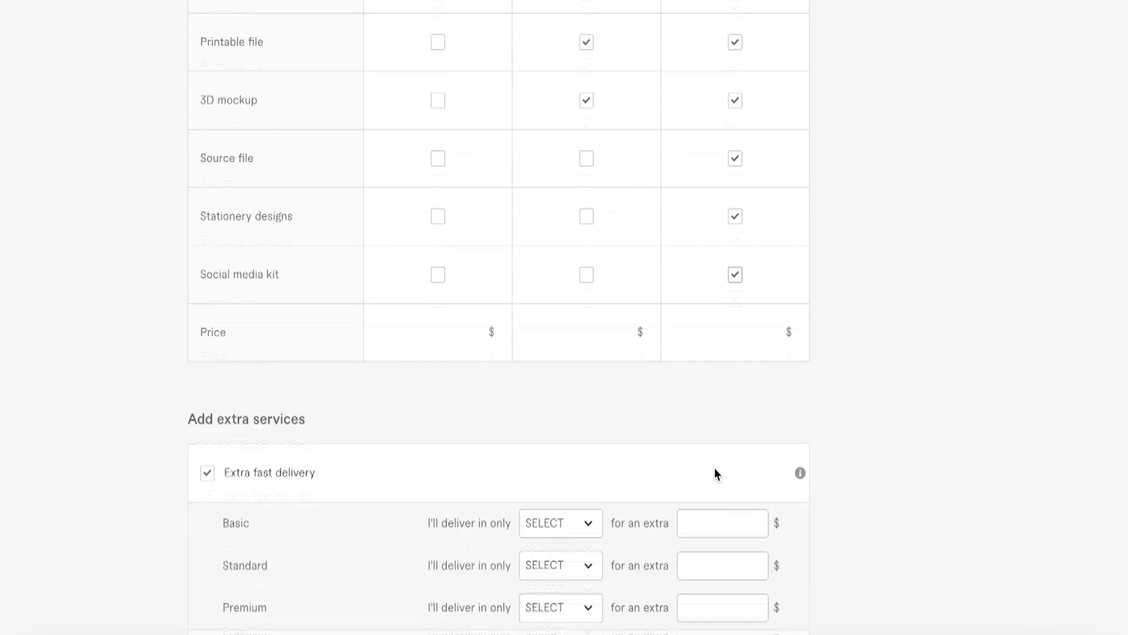
click(445, 322)
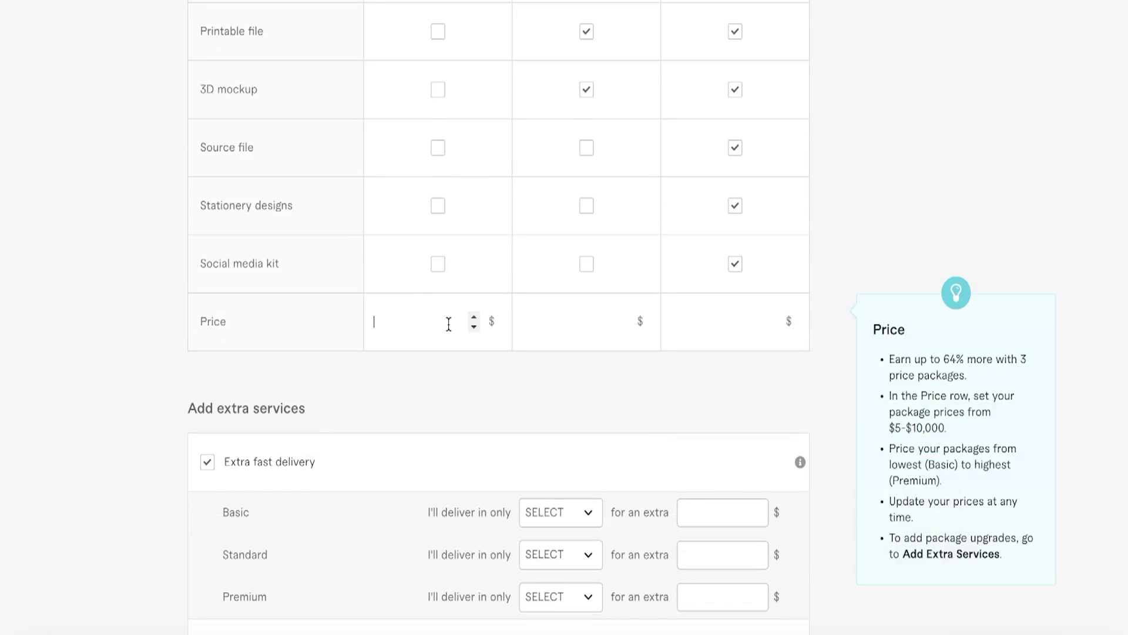
scroll(449, 325, up, 2)
text(5)
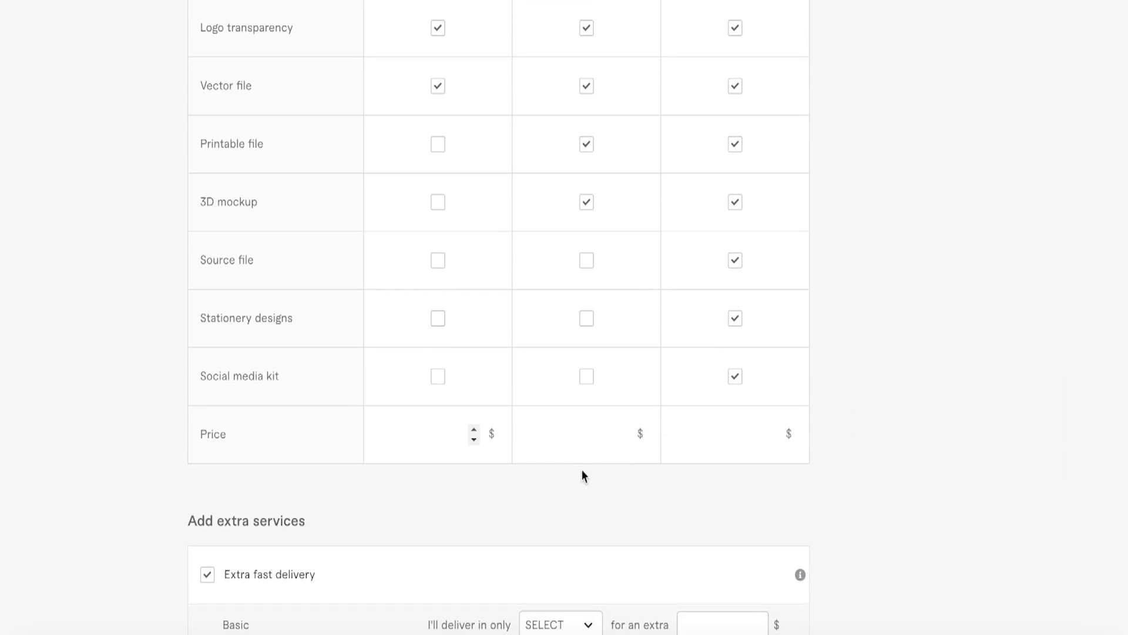
click(607, 436)
text(10)
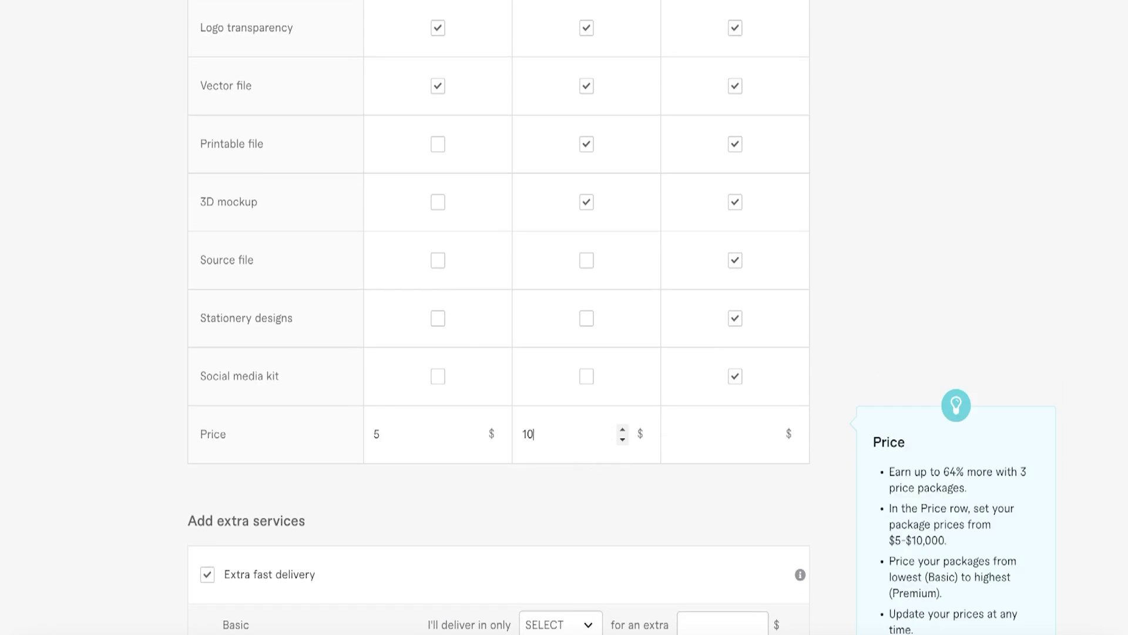
click(738, 436)
Step: Enter 0 as the name and description of the Basic, Standard and Premium packages
scroll(705, 432, down, 9)
scroll(704, 432, down, 12)
scroll(705, 433, up, 8)
click(745, 476)
text(0)
key(Tab)
text(0)
click(741, 140)
text(0)
click(390, 212)
text(0)
click(577, 218)
text(0)
click(703, 225)
text(0)
Step: Try to save the pricing and continue to the gig description
scroll(511, 264, down, 3)
scroll(464, 234, up, 8)
scroll(440, 431, down, 4)
scroll(499, 400, down, 10)
click(759, 447)
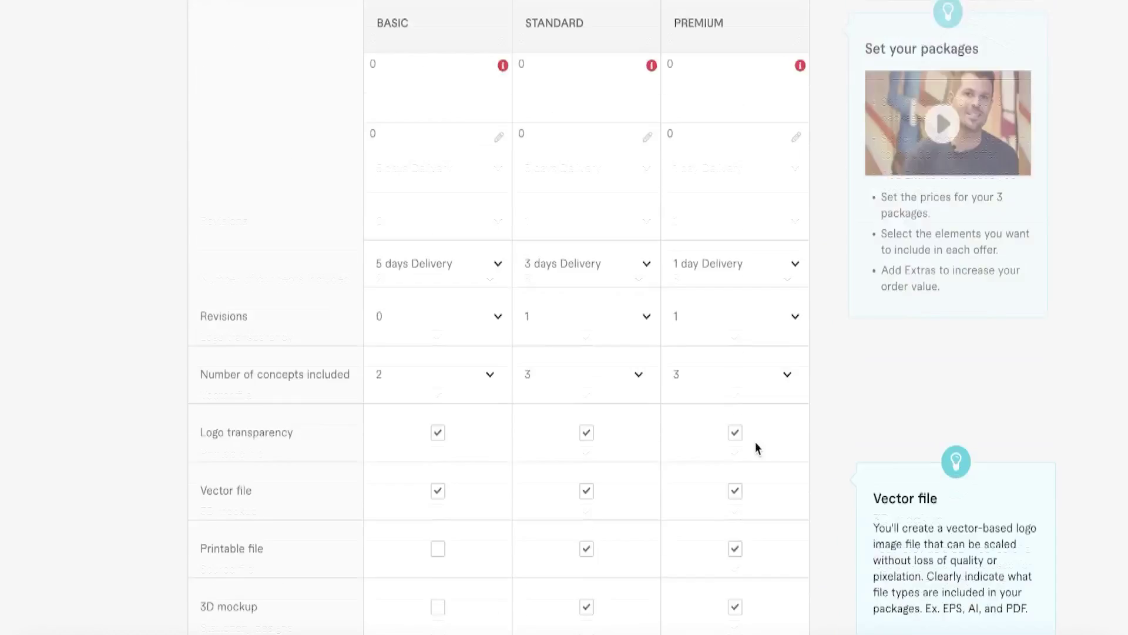
Step: Name the three packages "BBsic pck", "stndrtf" and "premium"
scroll(646, 388, up, 4)
click(461, 341)
text(BBsic pck)
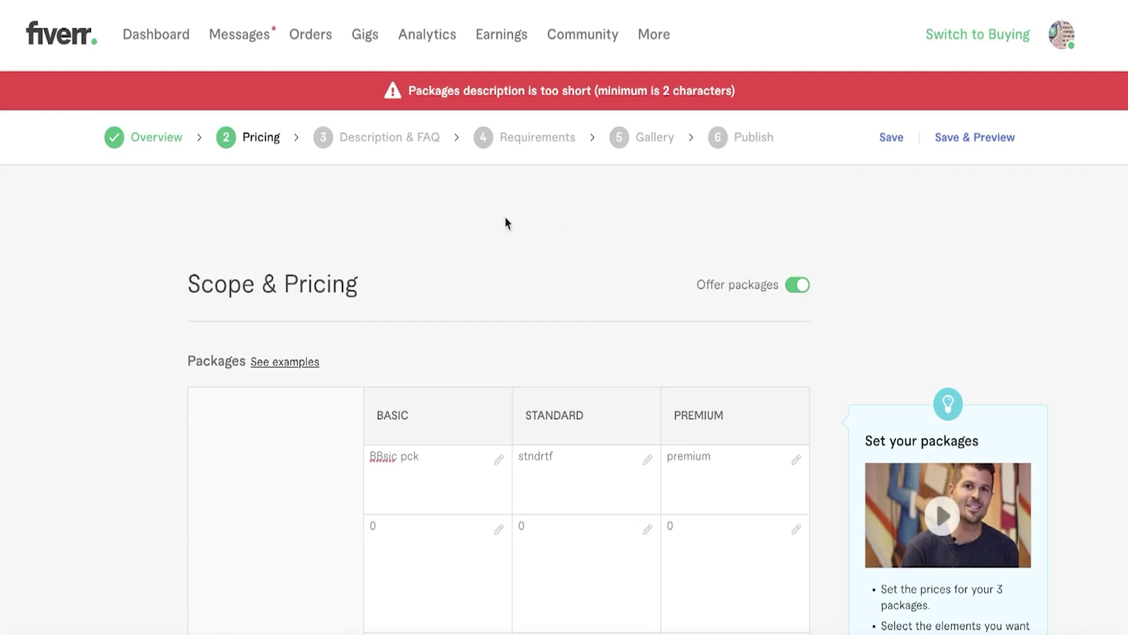
Step: Review the package table and the rest of the pricing page for the entry that blocks saving
scroll(529, 247, down, 2)
scroll(705, 194, up, 3)
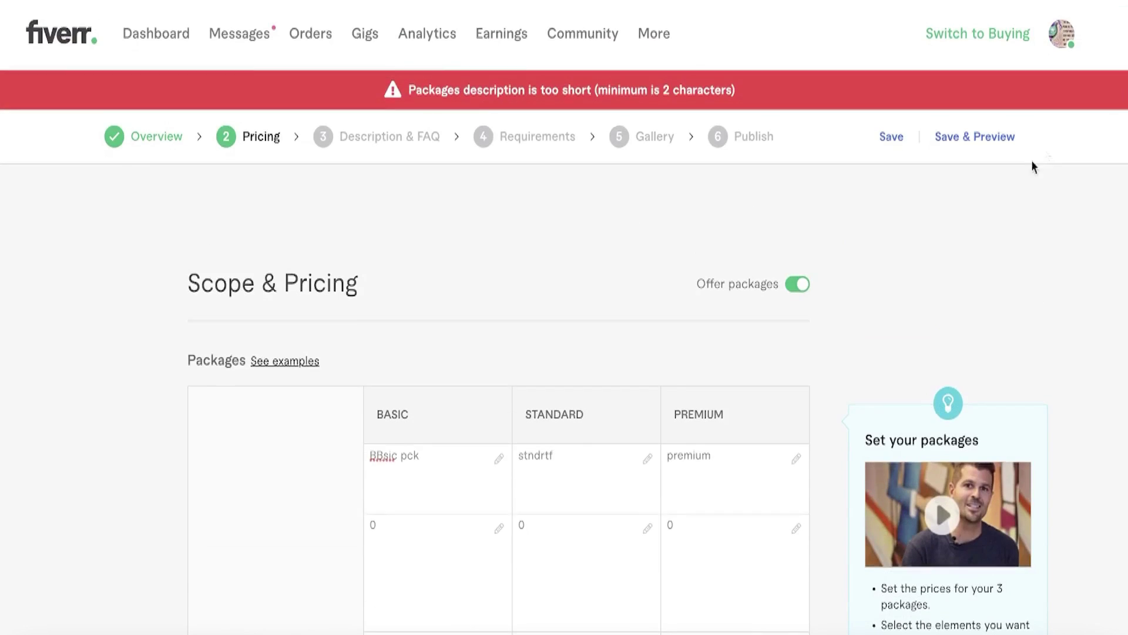
scroll(1031, 160, down, 3)
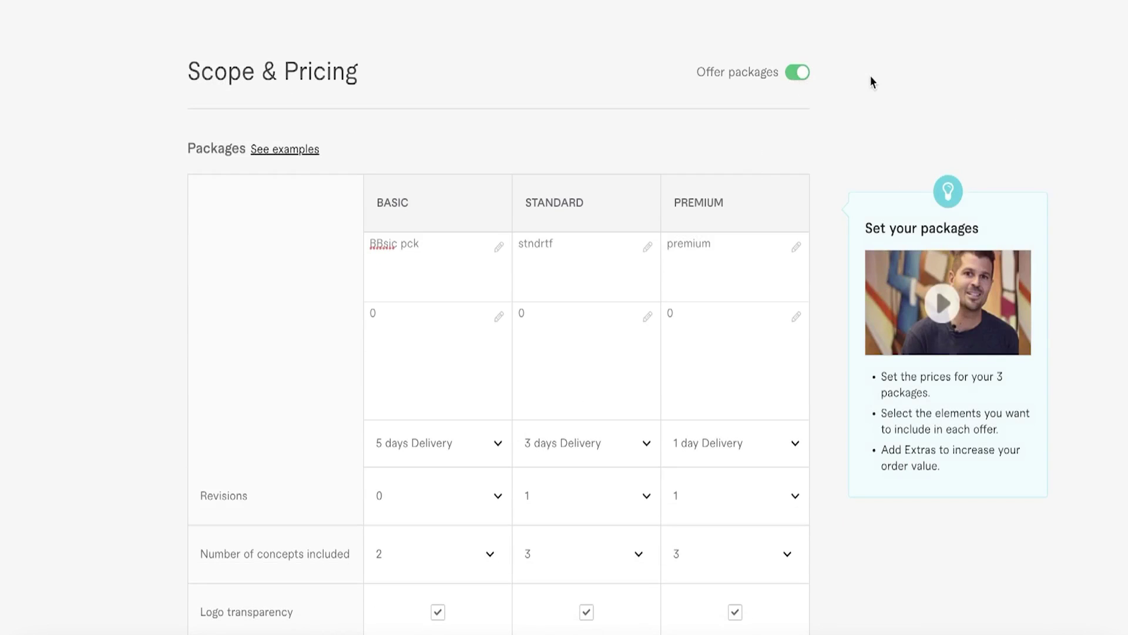
scroll(876, 80, down, 10)
scroll(899, 112, up, 6)
scroll(915, 139, up, 9)
scroll(914, 140, down, 7)
scroll(913, 140, down, 3)
scroll(911, 146, up, 10)
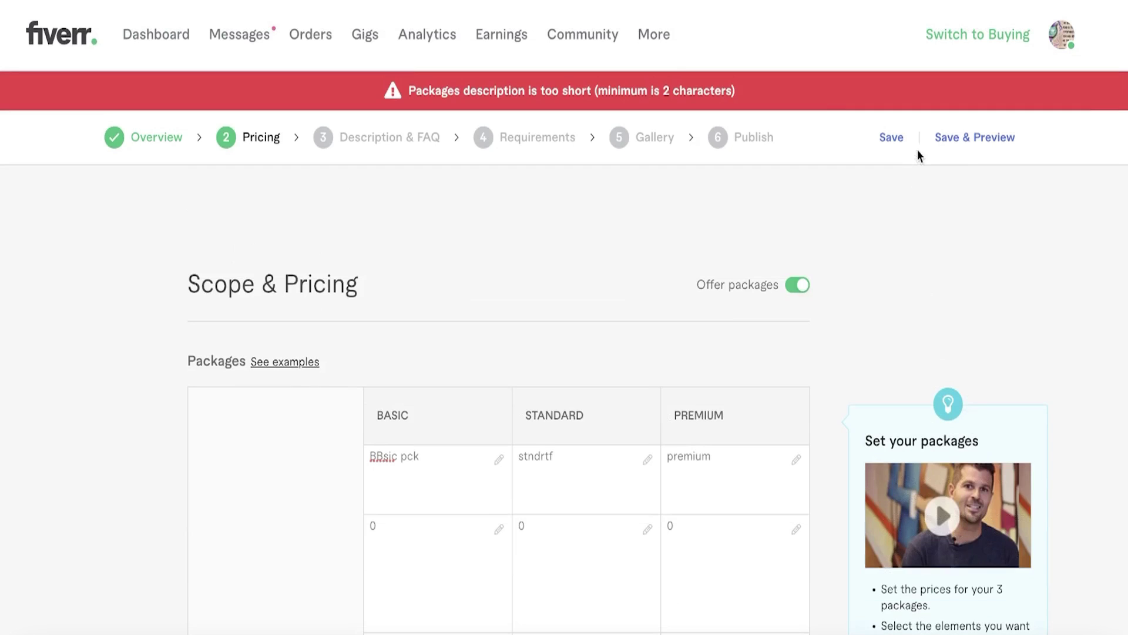
Step: Turn off offering multiple packages so that the gig uses only the Basic package
click(799, 286)
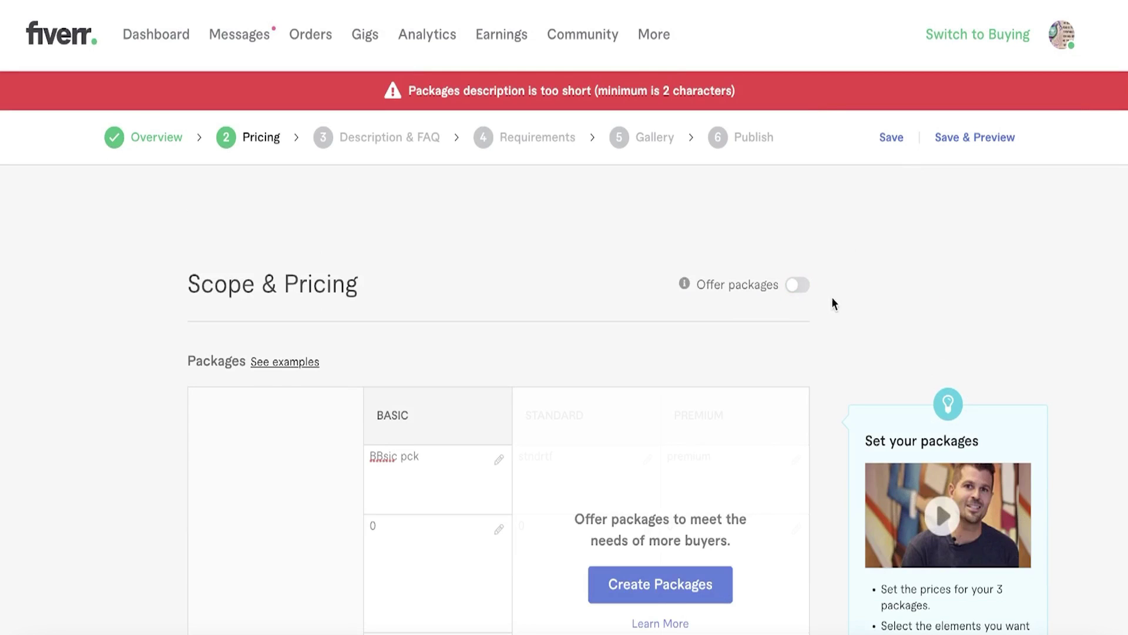
scroll(830, 282, down, 15)
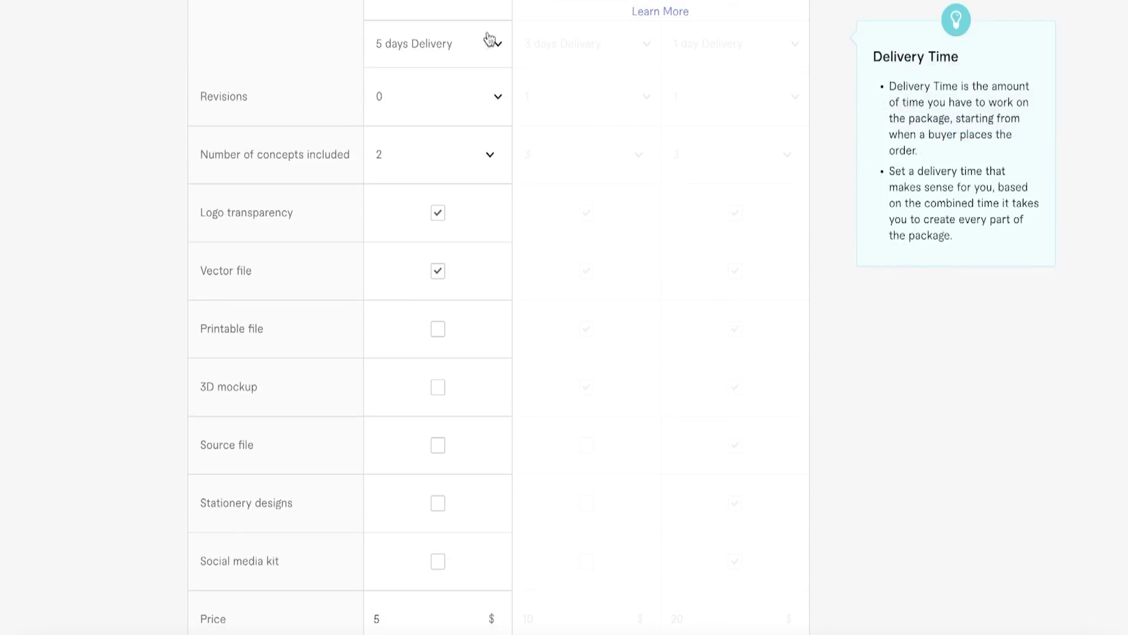
scroll(481, 346, down, 8)
scroll(485, 348, up, 20)
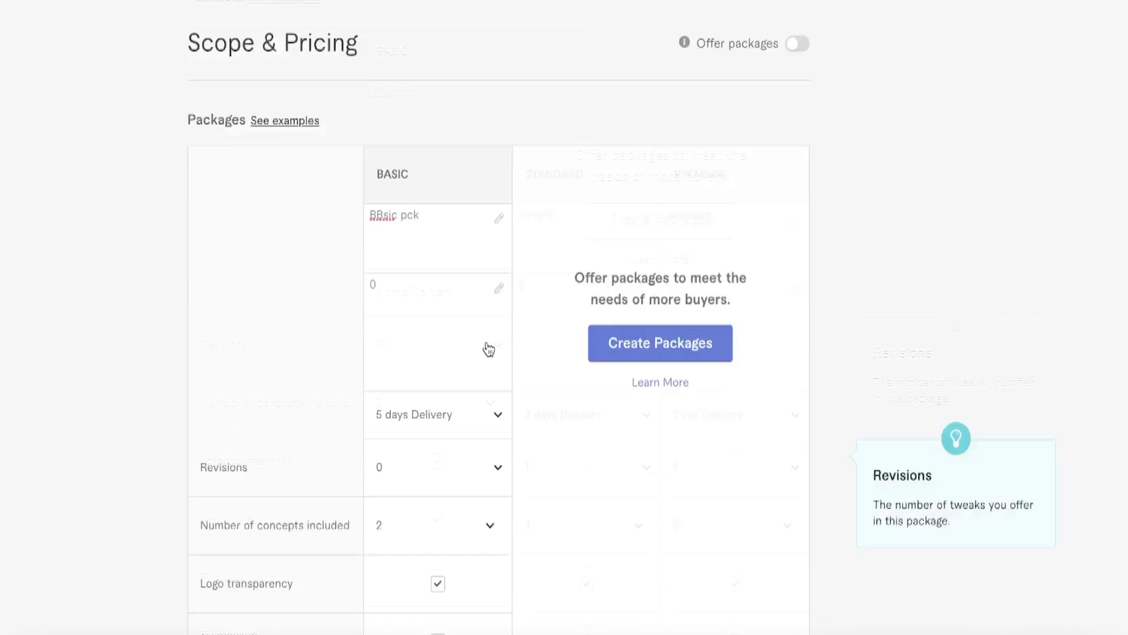
Step: Replace the Basic package's description and save the pricing
click(398, 522)
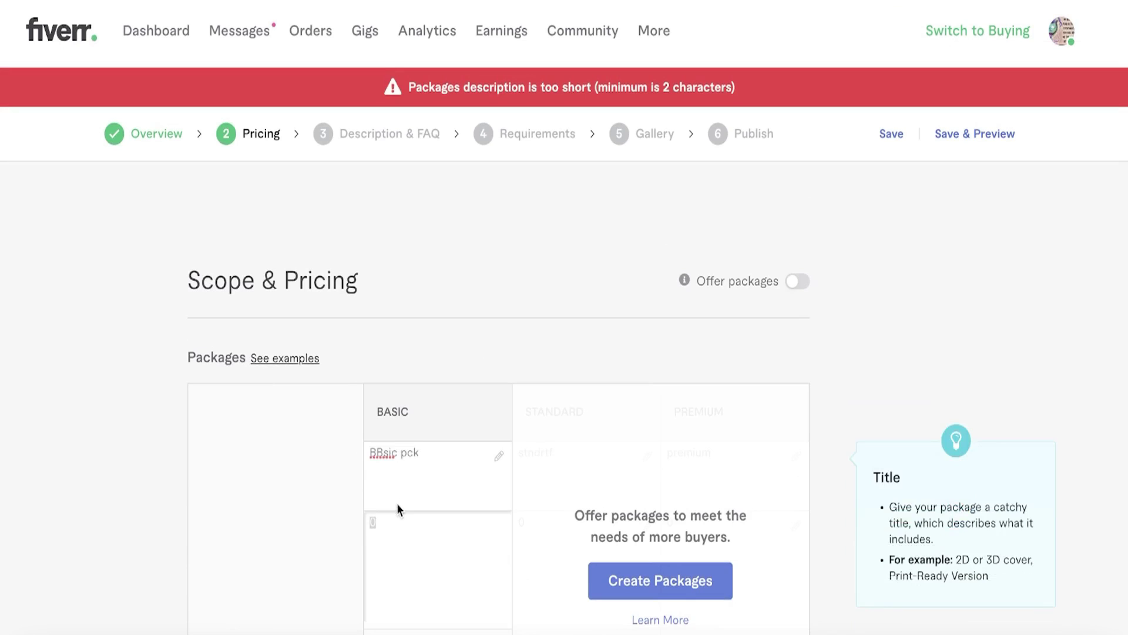
scroll(529, 487, down, 20)
click(724, 470)
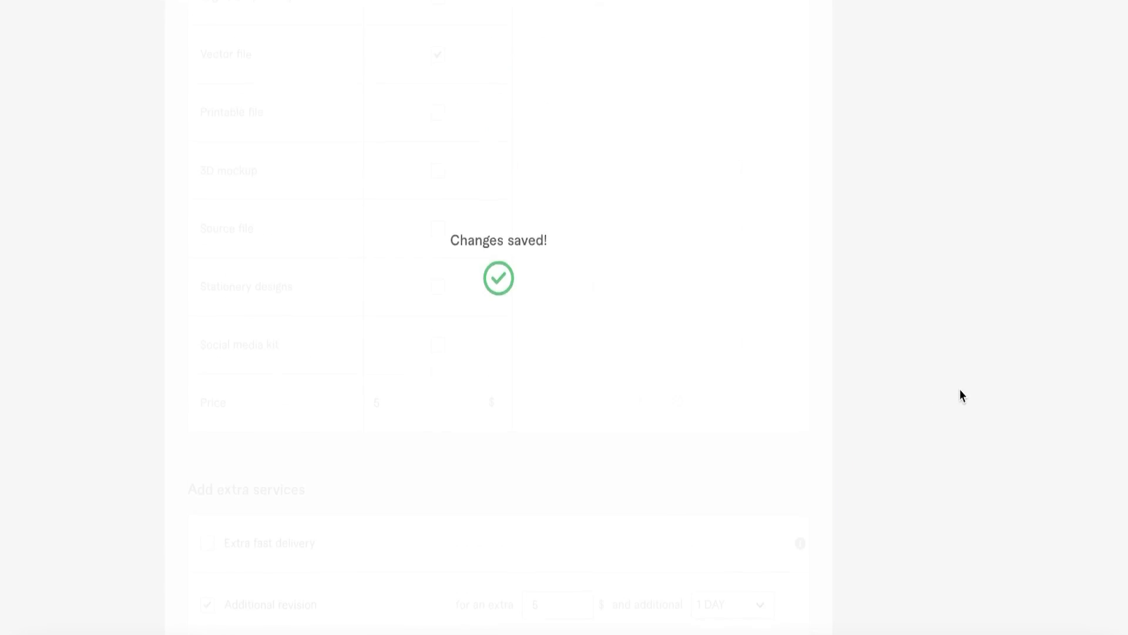
Step: Fill in the gig description and continue to the buyer requirements
click(337, 395)
scroll(364, 370, down, 8)
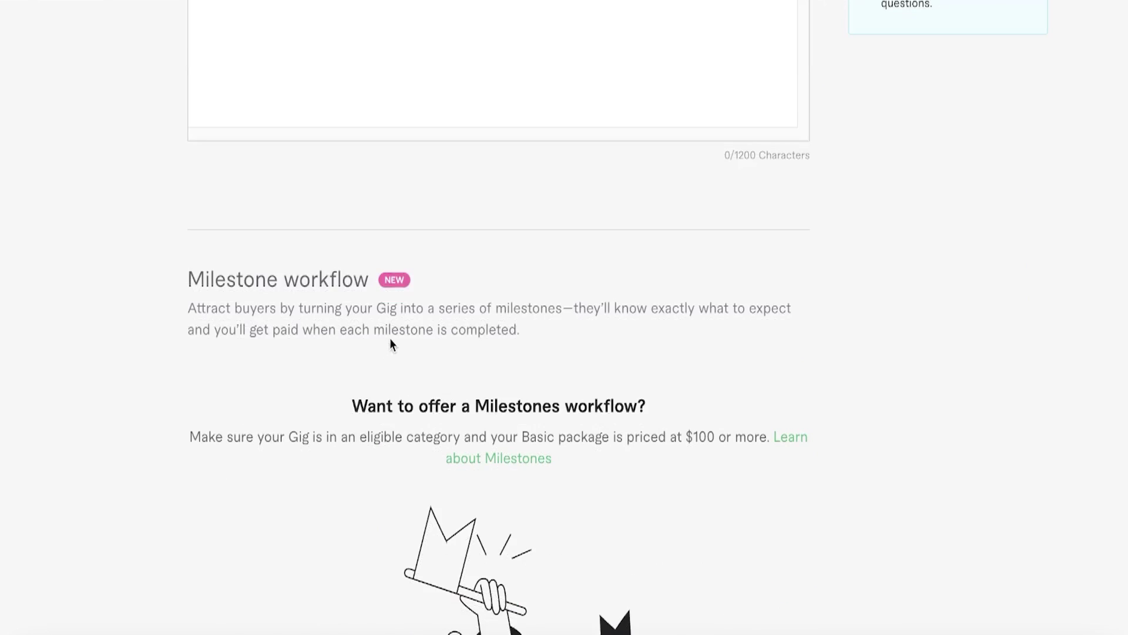
scroll(390, 343, up, 4)
click(401, 333)
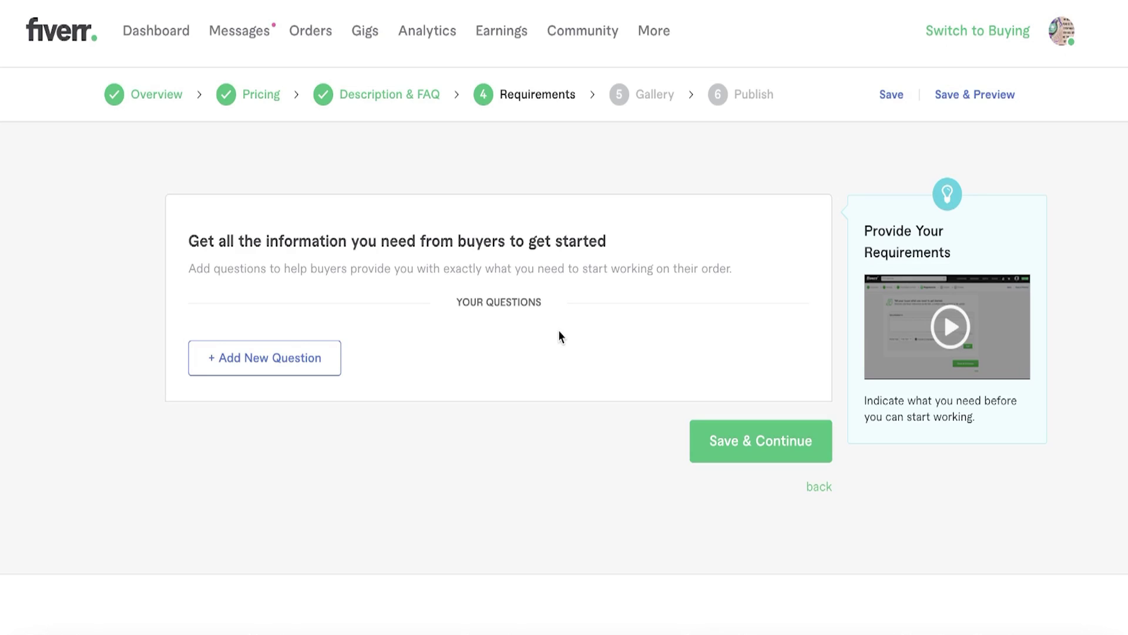
Step: Add a free-text buyer question reading "name of company" and save the requirements
scroll(713, 291, down, 7)
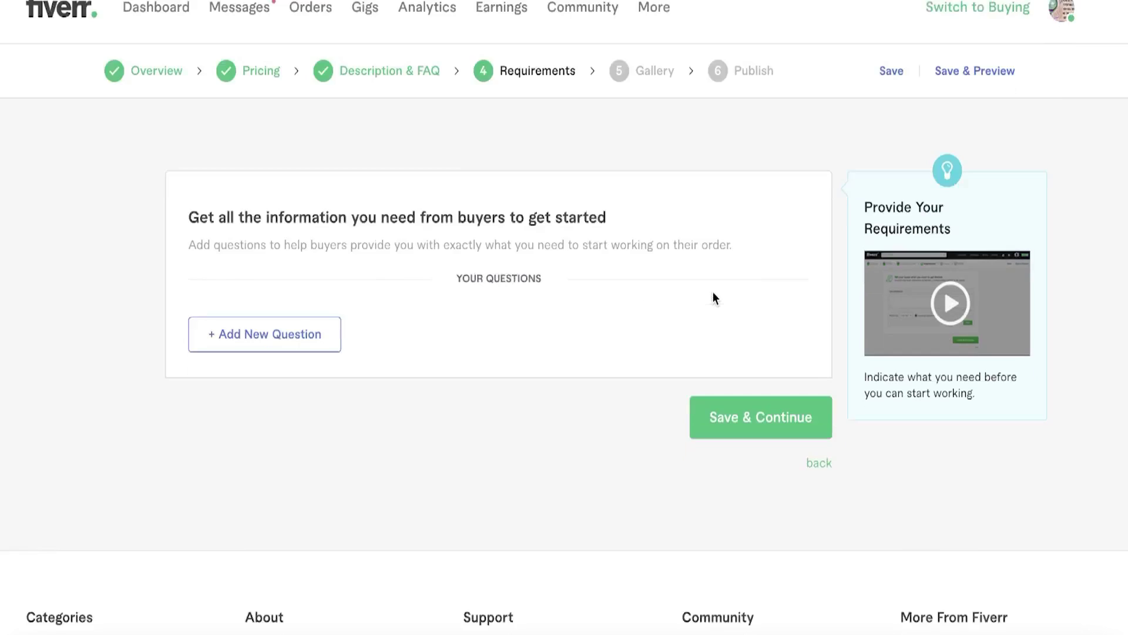
scroll(720, 299, up, 7)
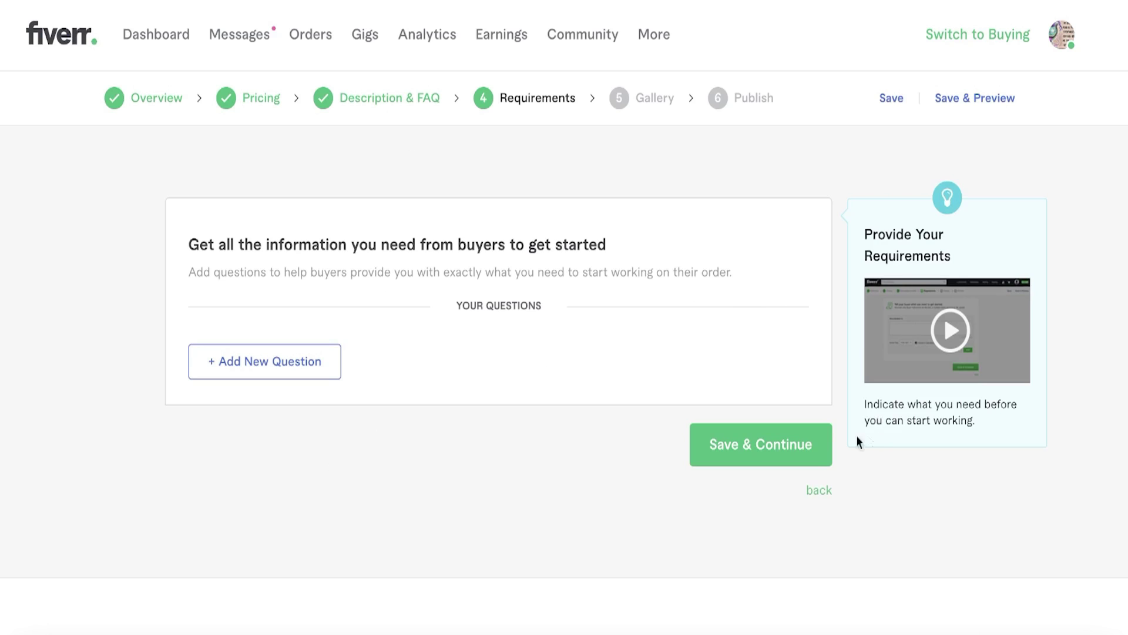
click(728, 448)
click(320, 301)
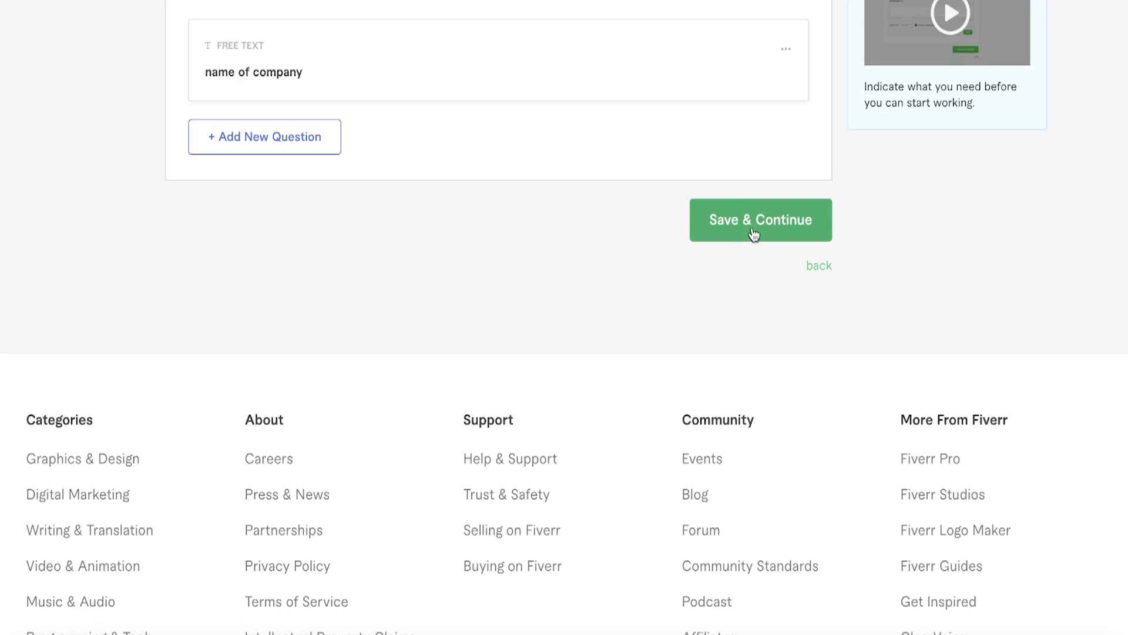
click(753, 230)
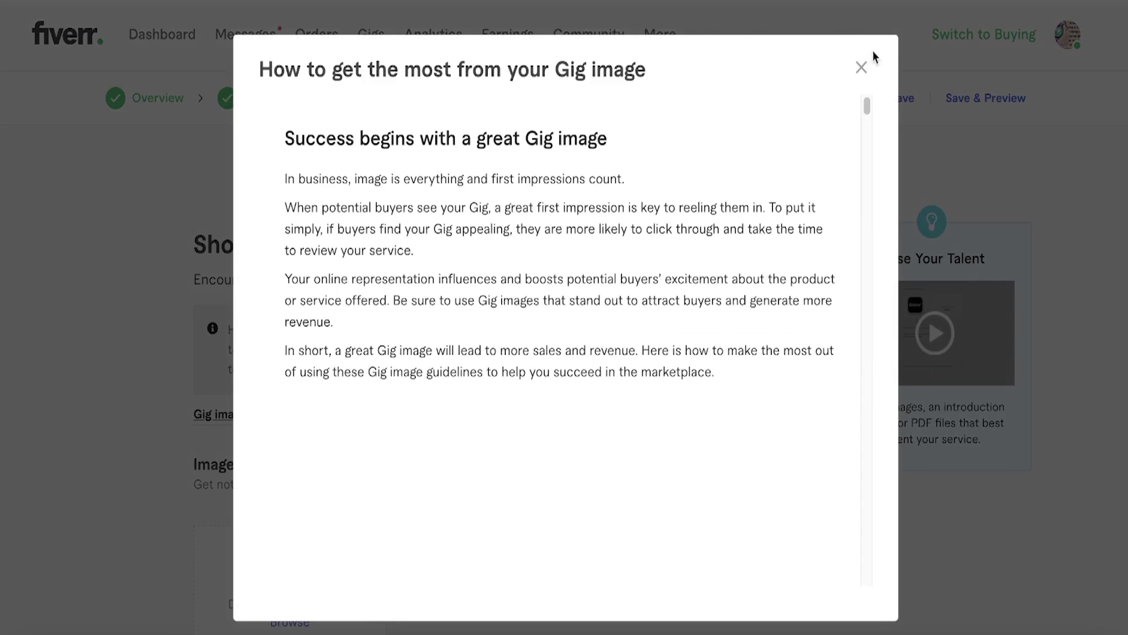
Step: Dismiss the Gig image guide and look over the gallery's image and video upload sections
click(862, 70)
scroll(743, 92, down, 20)
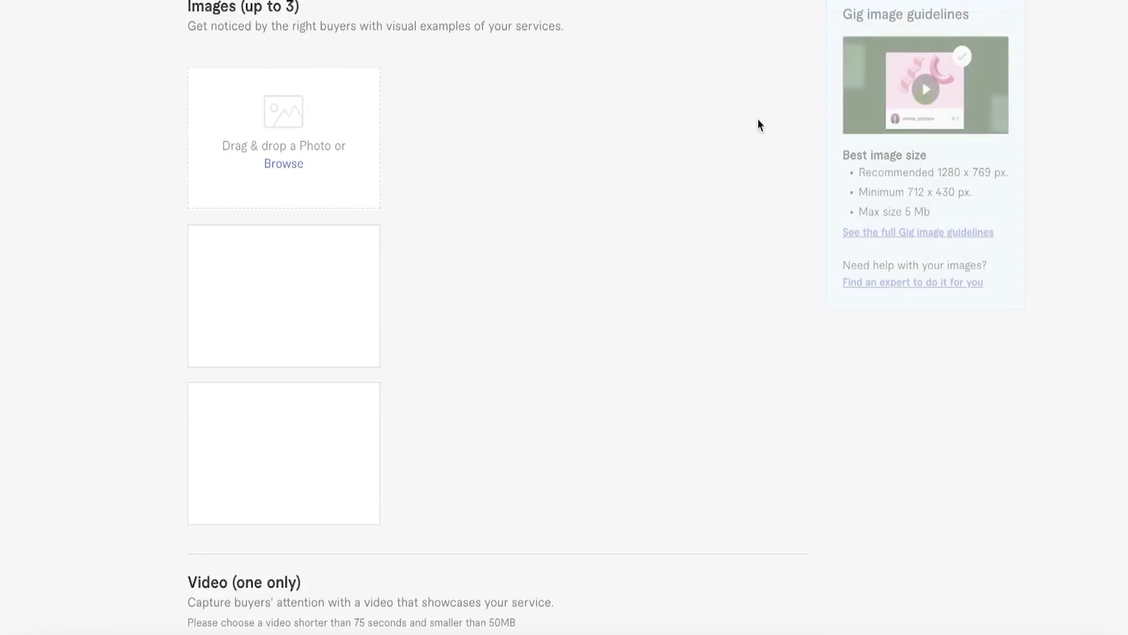
scroll(763, 141, up, 10)
scroll(752, 161, up, 10)
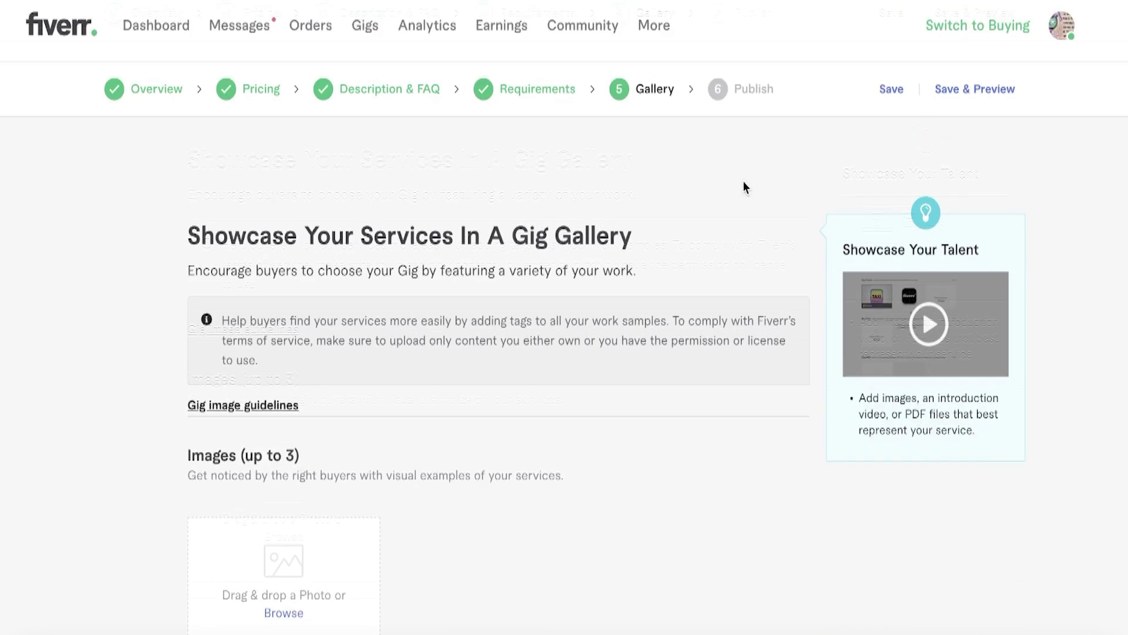
Step: Return to the seller dashboard and look over its account statistics and tips for becoming a top seller
click(64, 36)
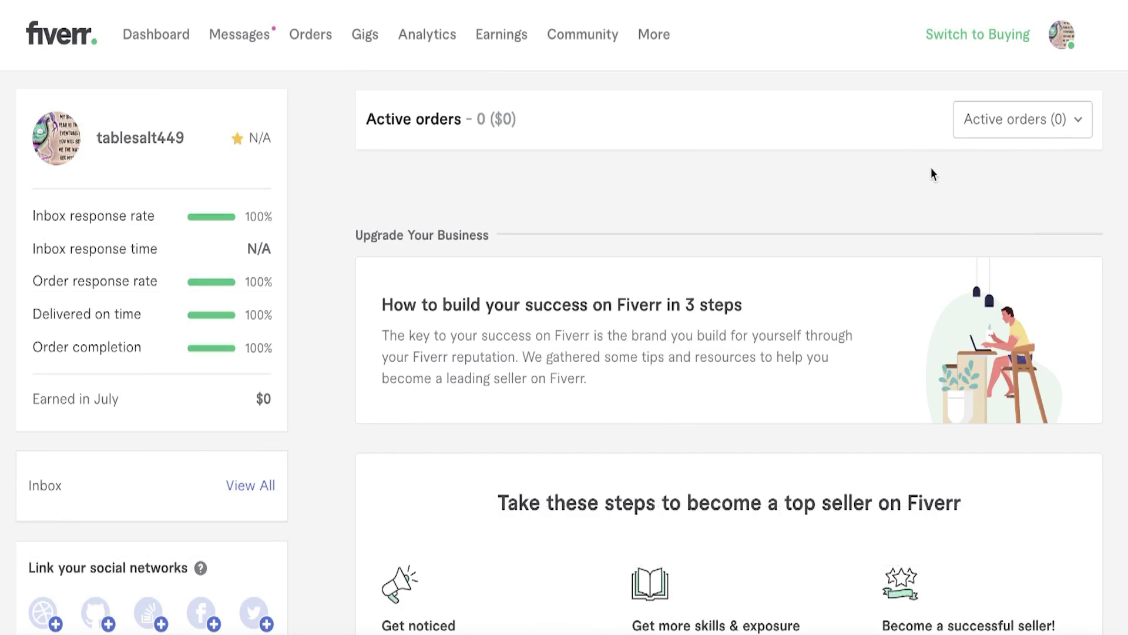
scroll(934, 175, down, 15)
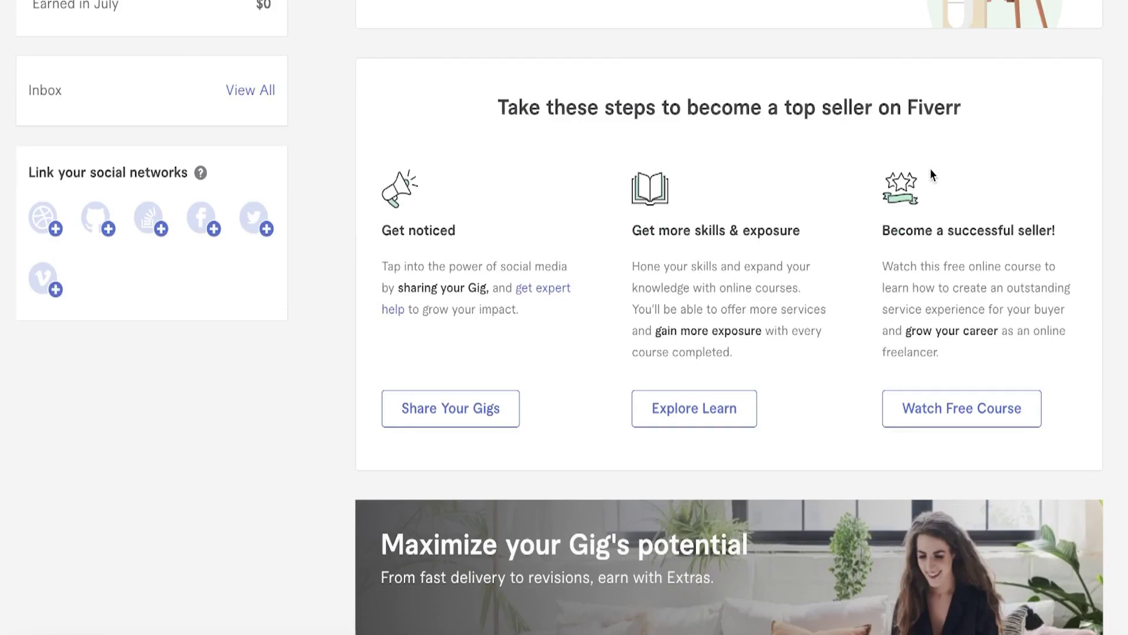
scroll(934, 176, up, 11)
scroll(933, 179, up, 4)
scroll(934, 181, down, 4)
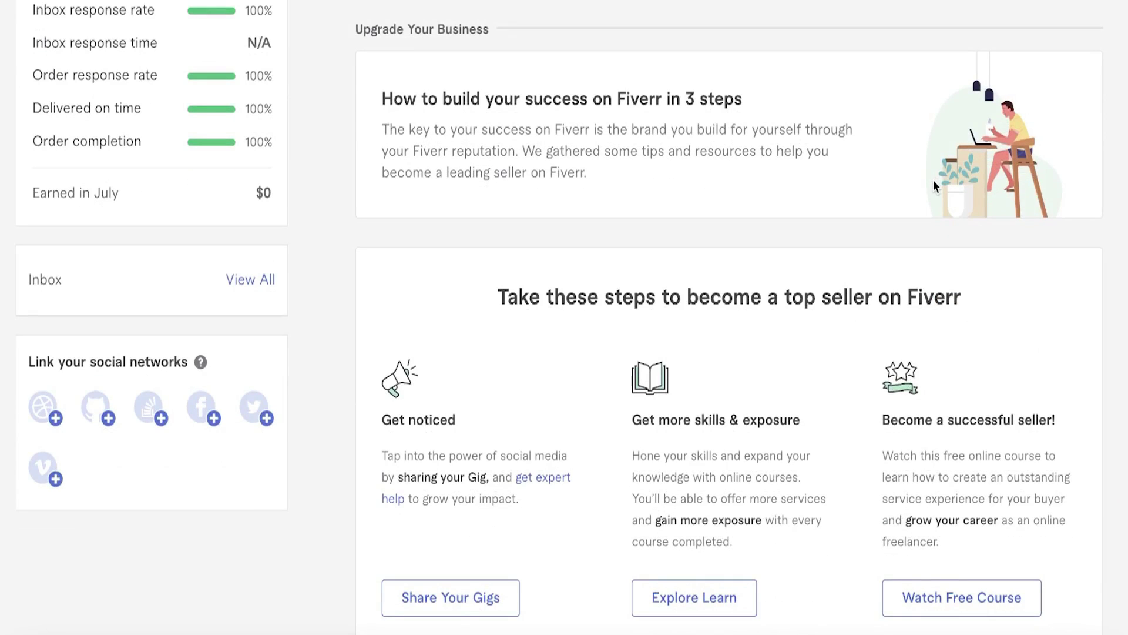
scroll(933, 182, down, 2)
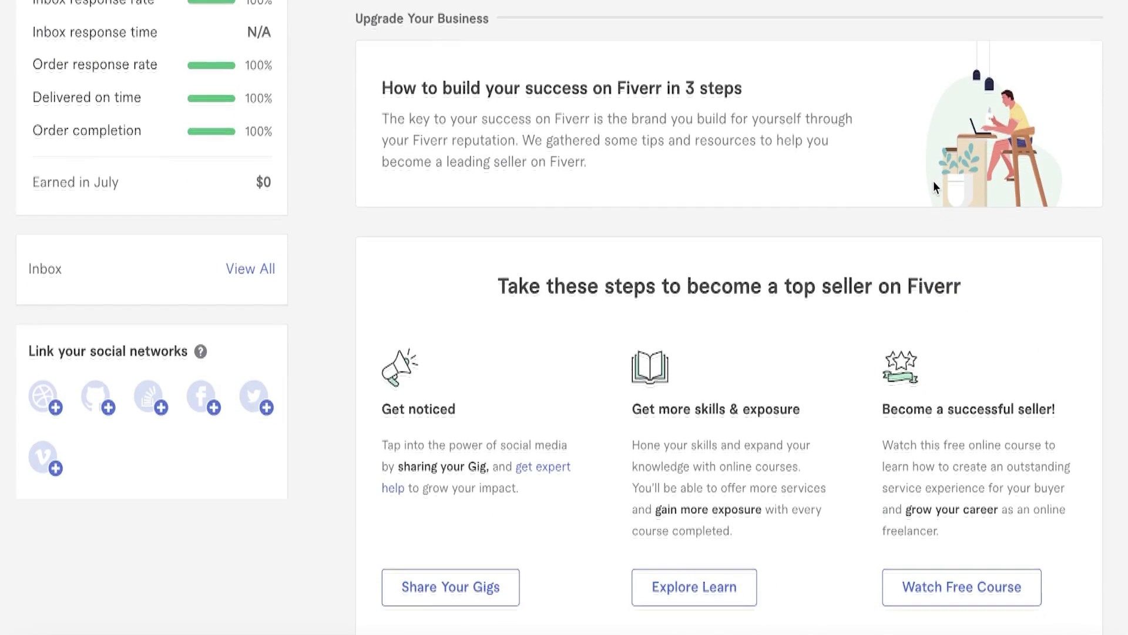